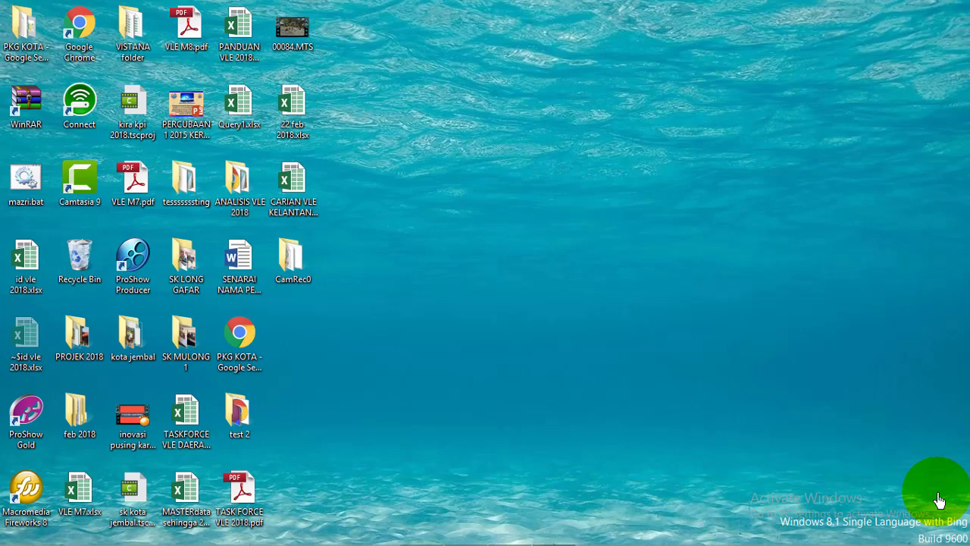
Switch to the KPI VLE 2018 page in Chrome and look up the school with code DBA3227 in the analysis table.
{"action": "mouse_move", "coordinate": [379, 531]}
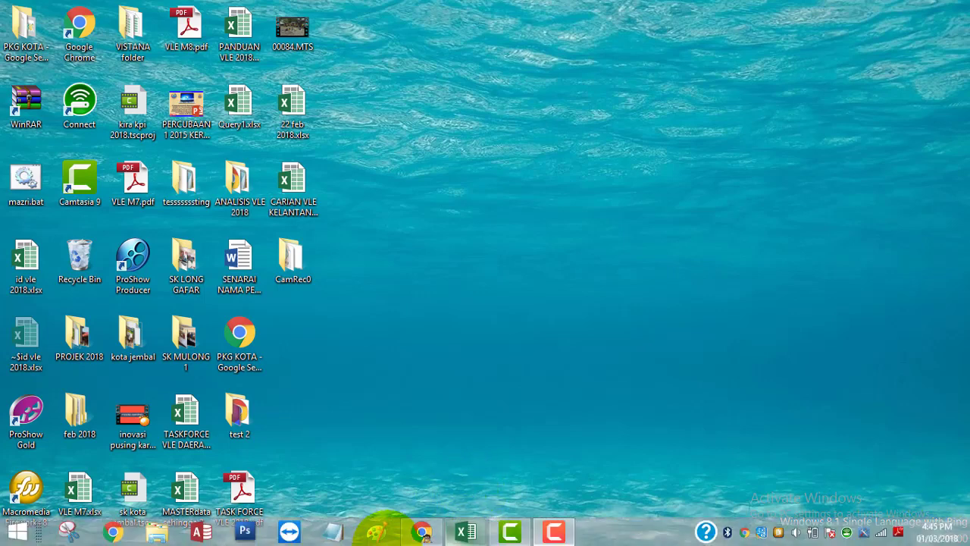
{"action": "left_click", "coordinate": [421, 532]}
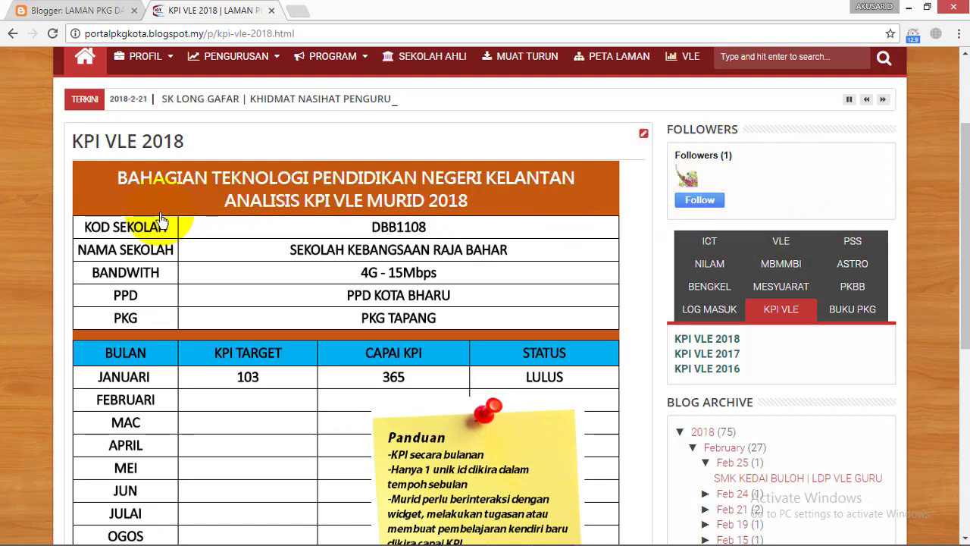
{"action": "scroll", "coordinate": [496, 235], "scroll_direction": "down", "scroll_amount": 1}
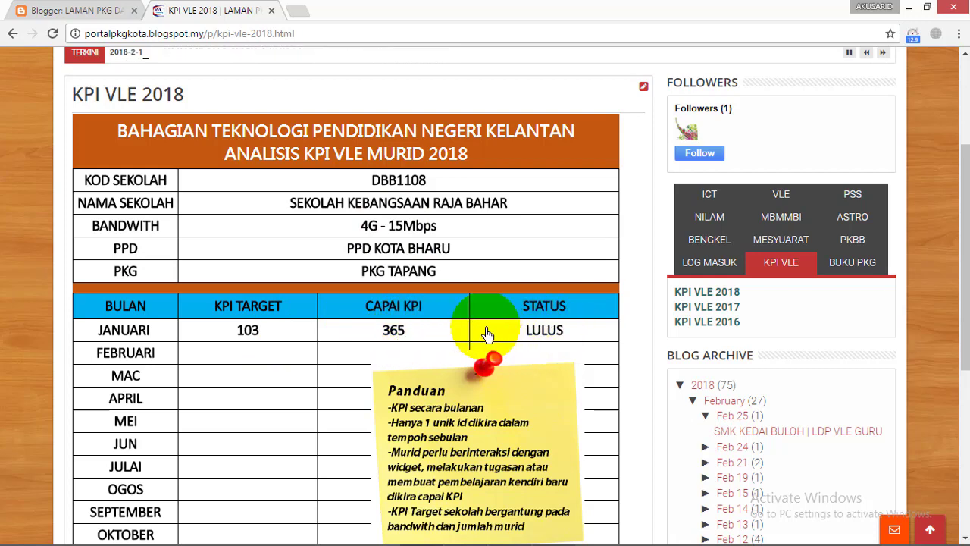
{"action": "left_click", "coordinate": [458, 181]}
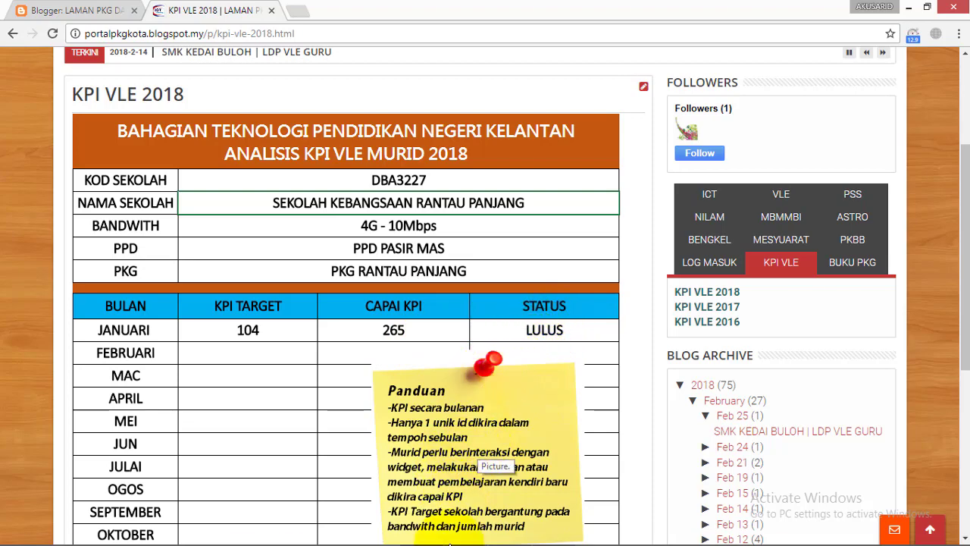
Switch to the Excel workbook VLE CARIAN 2018 MURID FINAL and review the title and school information labels on the CARIAN sheet.
{"action": "left_click", "coordinate": [461, 534]}
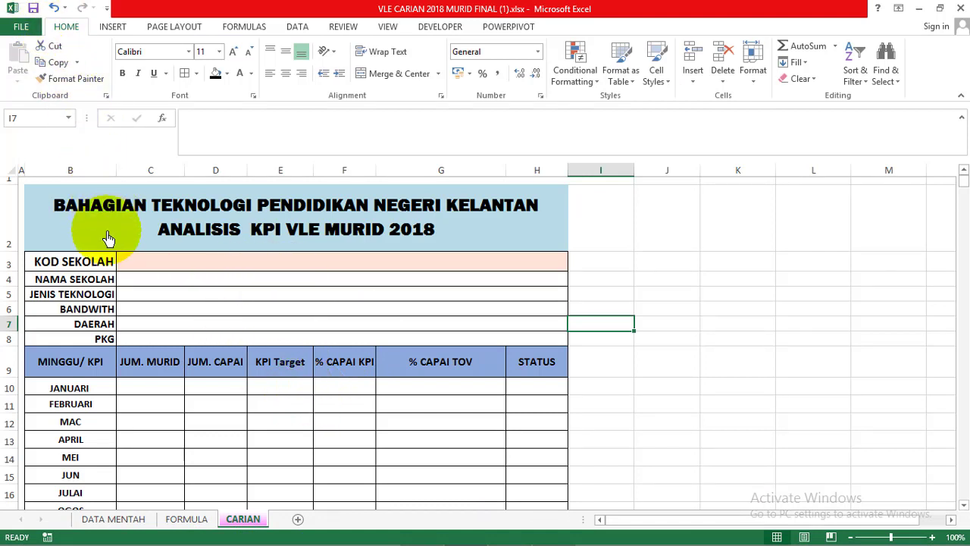
{"action": "left_click", "coordinate": [302, 217]}
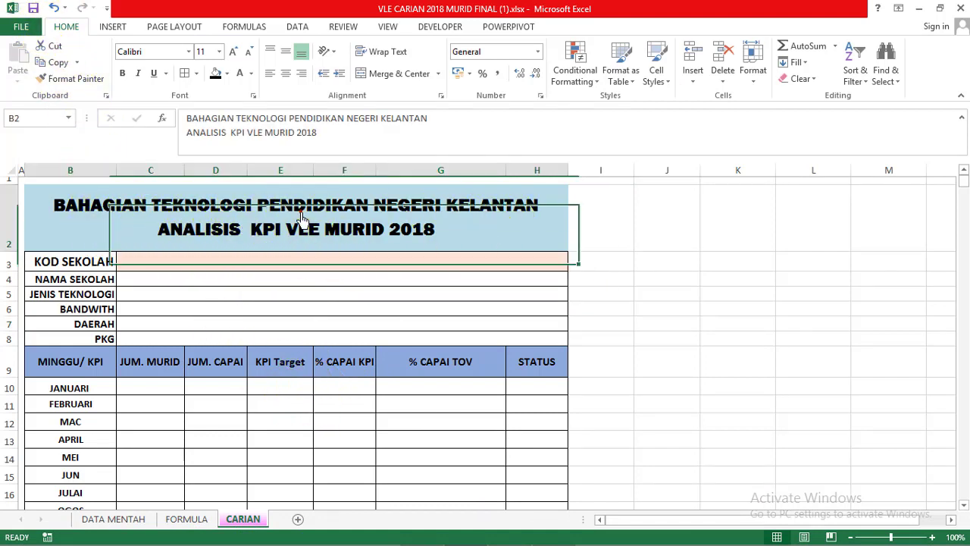
{"action": "left_click", "coordinate": [73, 266]}
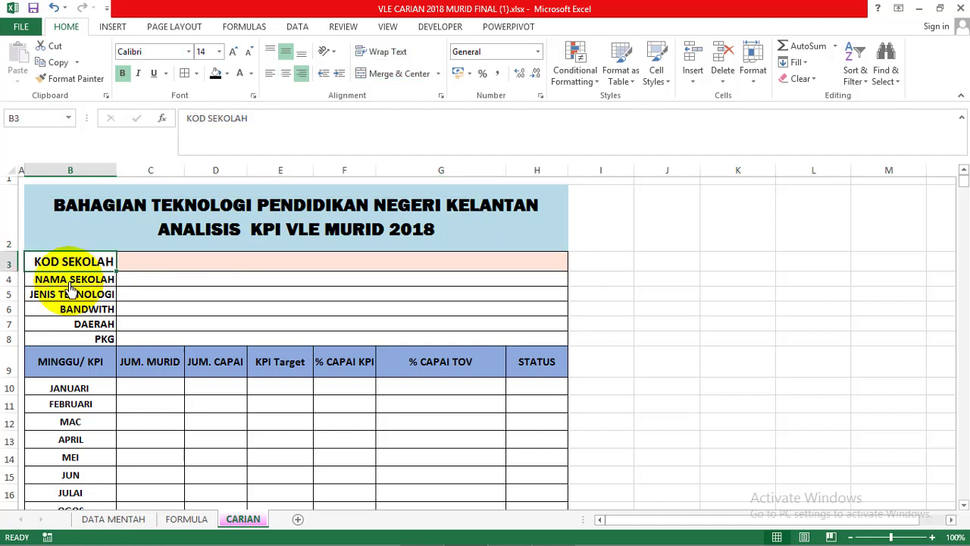
{"action": "left_click", "coordinate": [71, 279]}
{"action": "left_click", "coordinate": [67, 295]}
{"action": "left_click", "coordinate": [75, 311]}
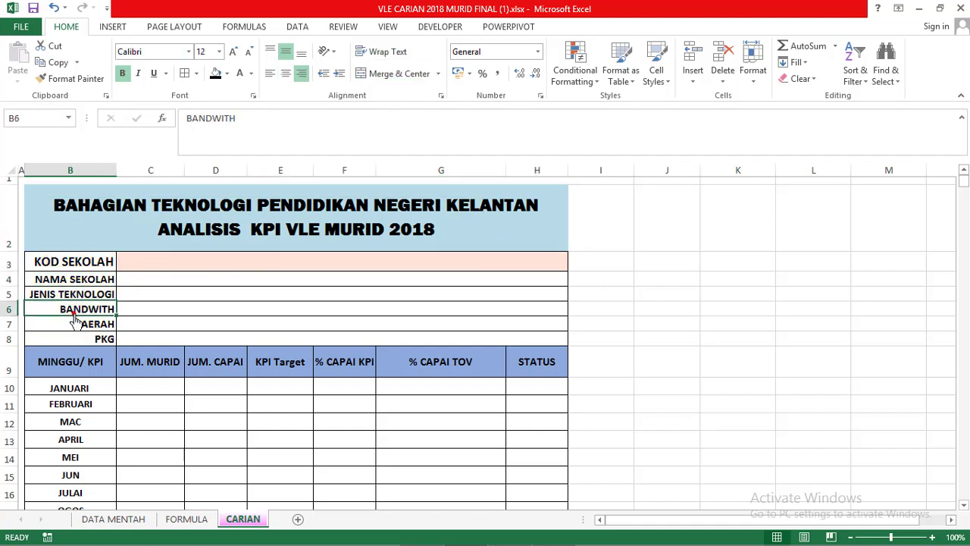
{"action": "left_click", "coordinate": [80, 335]}
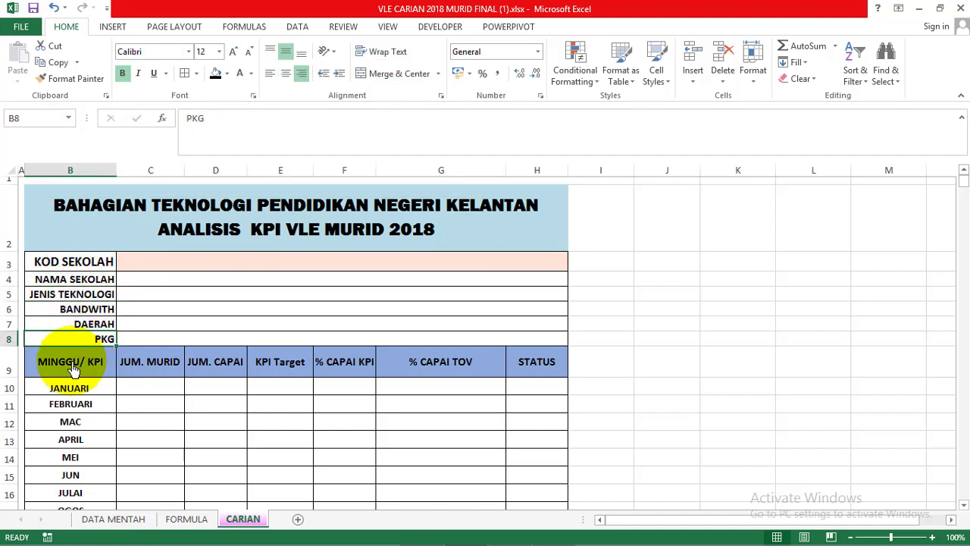
Rename the MINGGU/ KPI header in cell B9 to BULAN.
{"action": "left_click", "coordinate": [74, 368]}
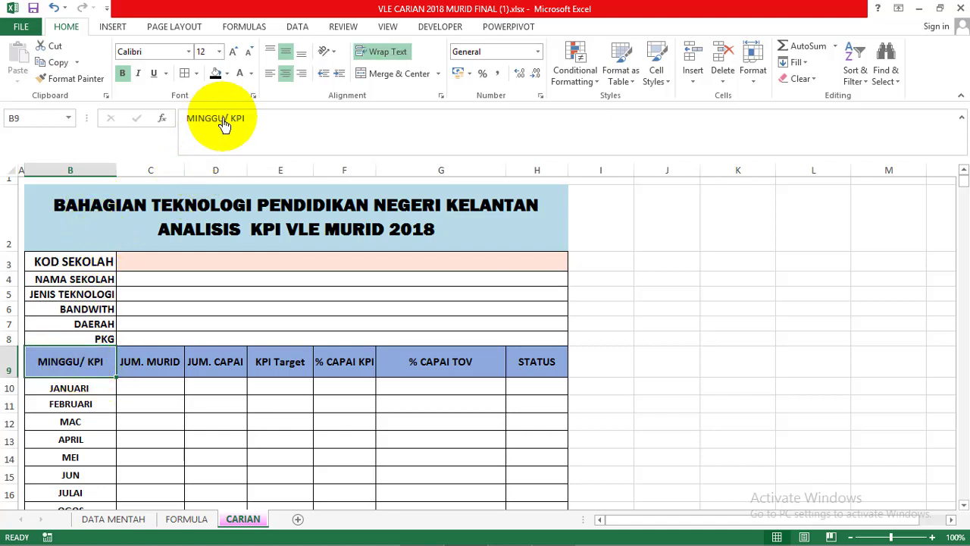
{"action": "left_click_drag", "start_coordinate": [226, 121], "coordinate": [253, 119]}
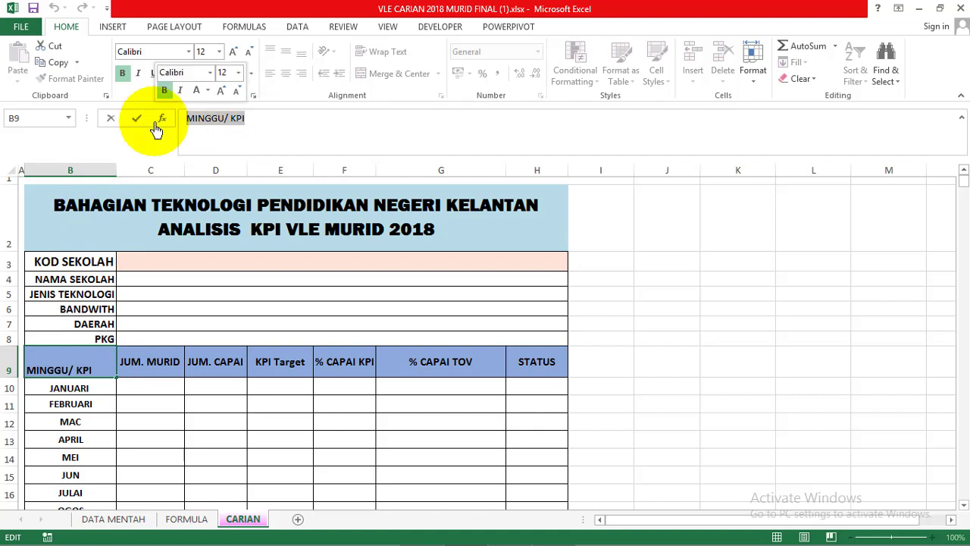
{"action": "type", "text": "BUL"}
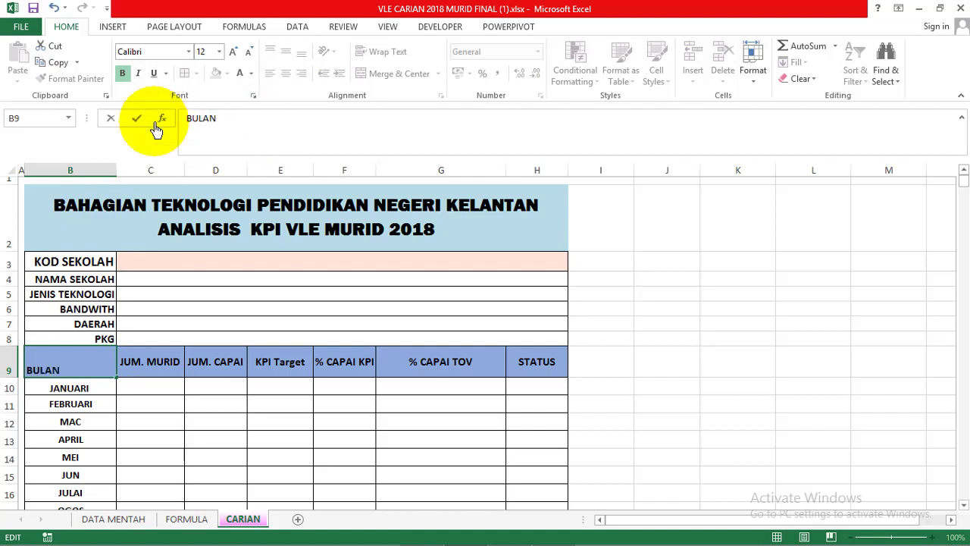
{"action": "type", "text": "AN"}
{"action": "key", "text": "Return"}
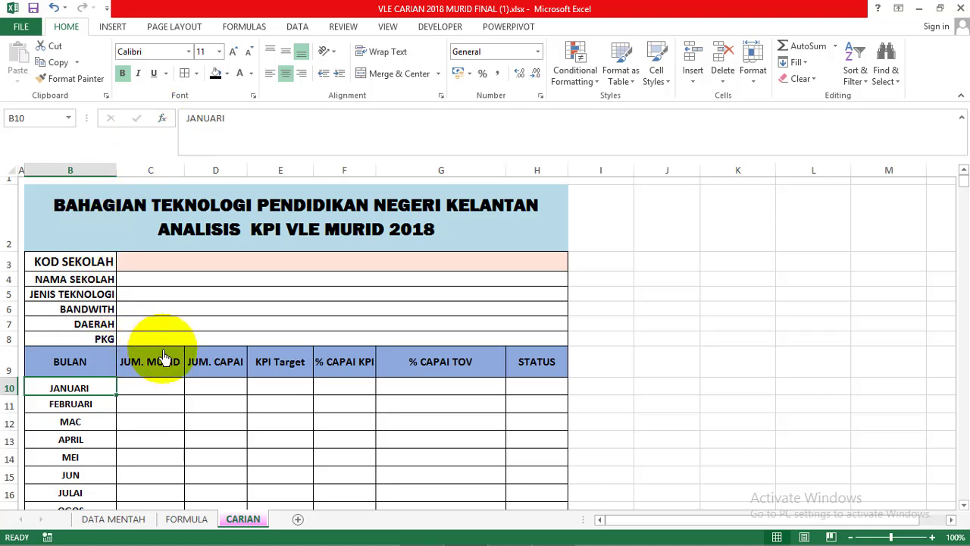
Hide the JUM. MURID column (C) and the % CAPAI TOV column (G) on the CARIAN sheet.
{"action": "left_click", "coordinate": [157, 170]}
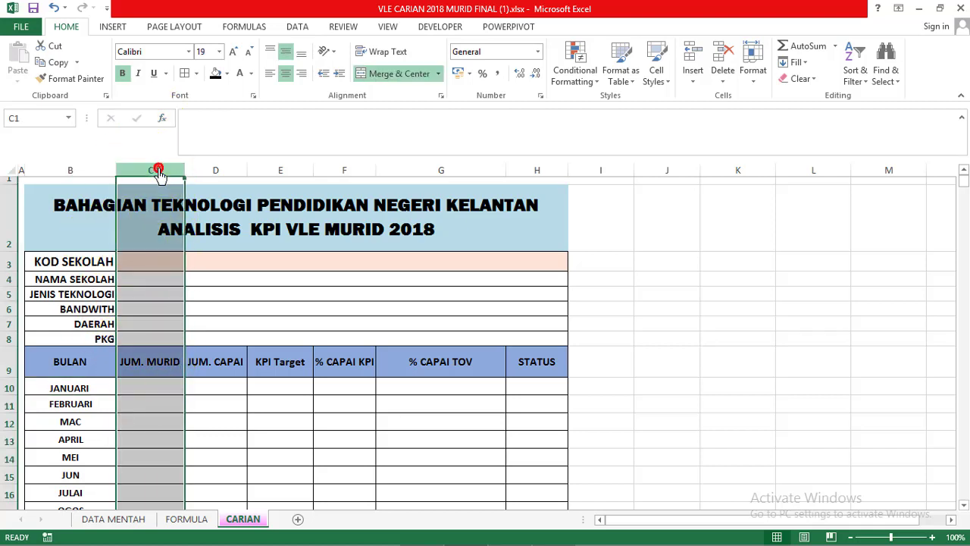
{"action": "right_click", "coordinate": [158, 169]}
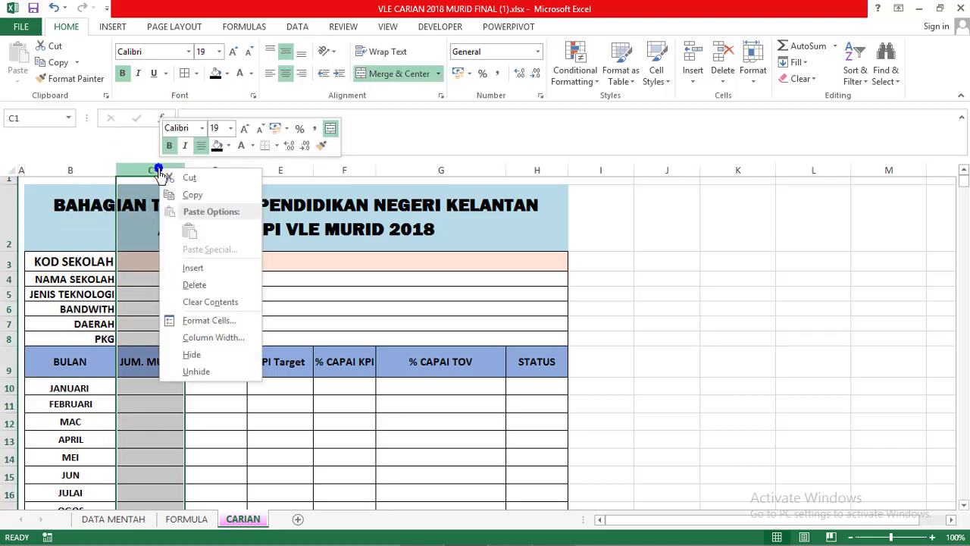
{"action": "left_click", "coordinate": [198, 355]}
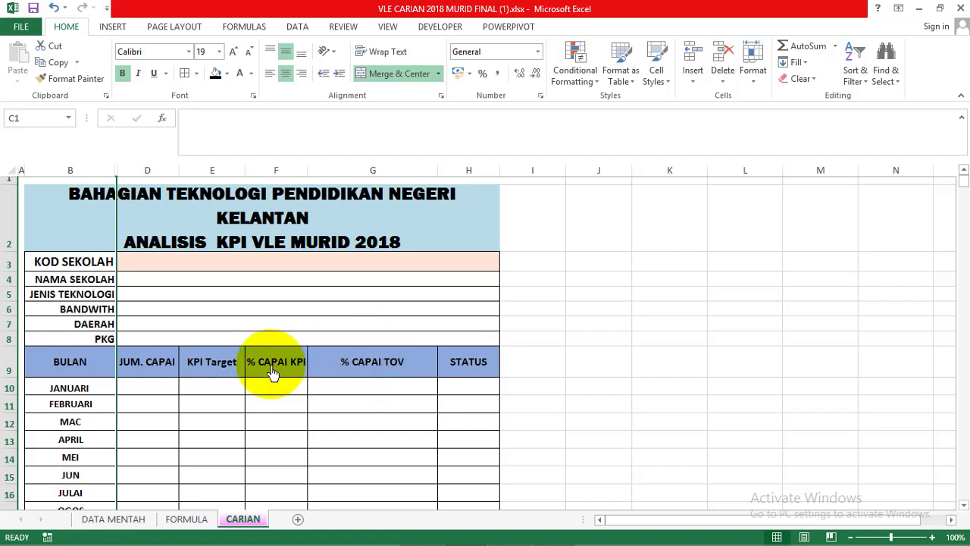
{"action": "left_click", "coordinate": [377, 330]}
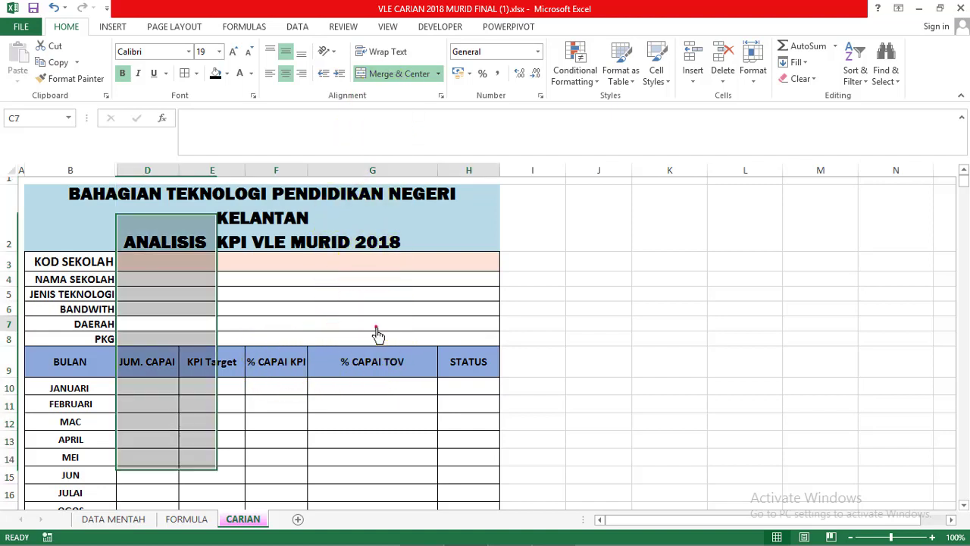
{"action": "left_click", "coordinate": [373, 171]}
{"action": "right_click", "coordinate": [373, 175]}
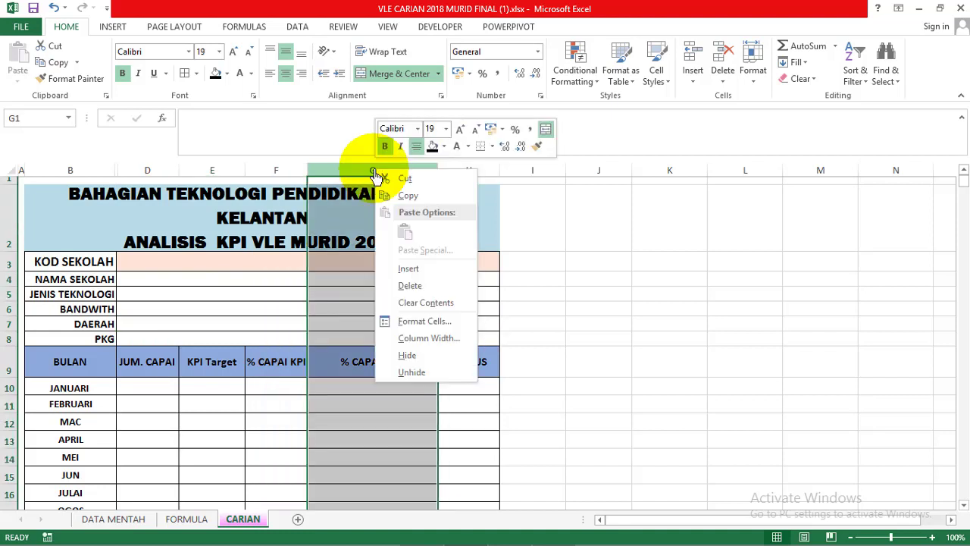
{"action": "left_click", "coordinate": [409, 355]}
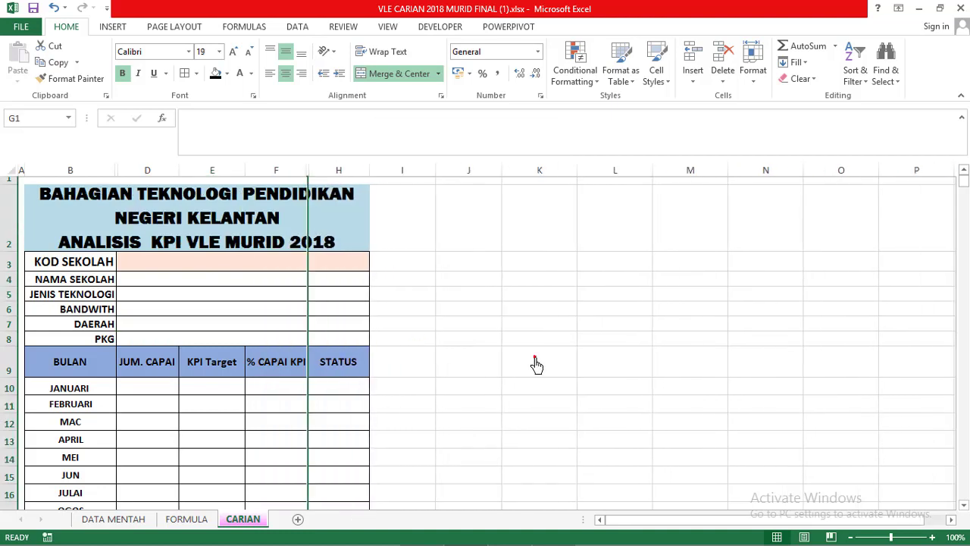
{"action": "left_click", "coordinate": [536, 364]}
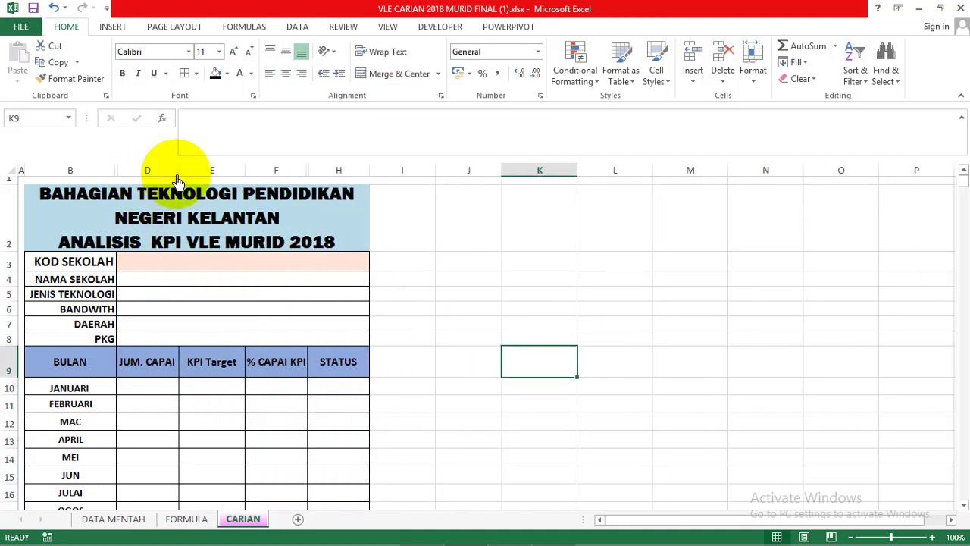
Widen column D (JUM. CAPAI) and column E (KPI Target) in the monthly table.
{"action": "left_click_drag", "start_coordinate": [179, 171], "coordinate": [220, 171]}
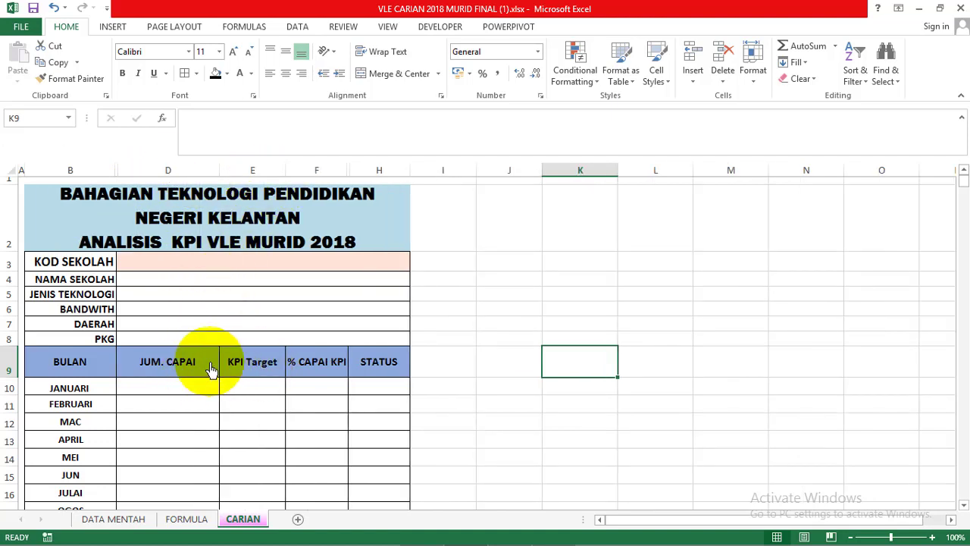
{"action": "left_click", "coordinate": [252, 369]}
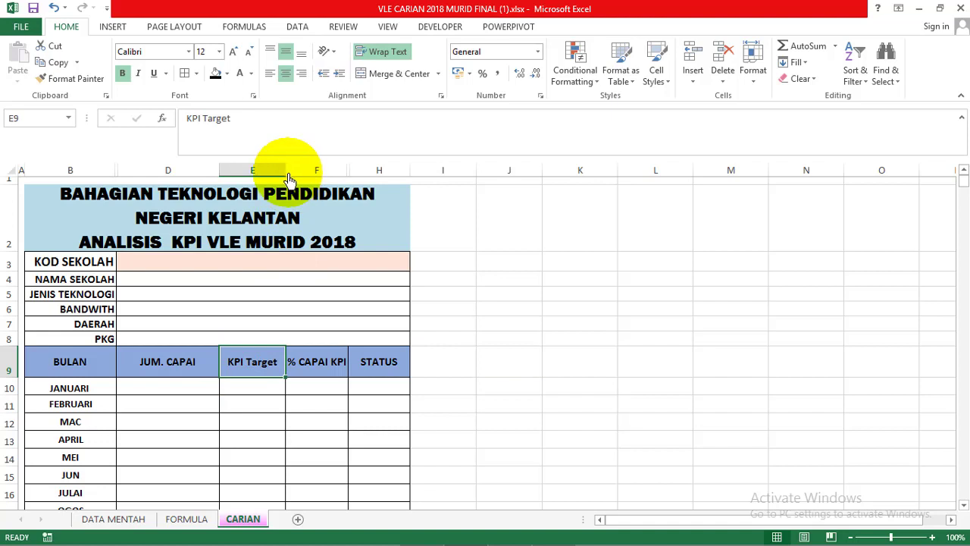
{"action": "left_click_drag", "start_coordinate": [288, 179], "coordinate": [301, 179]}
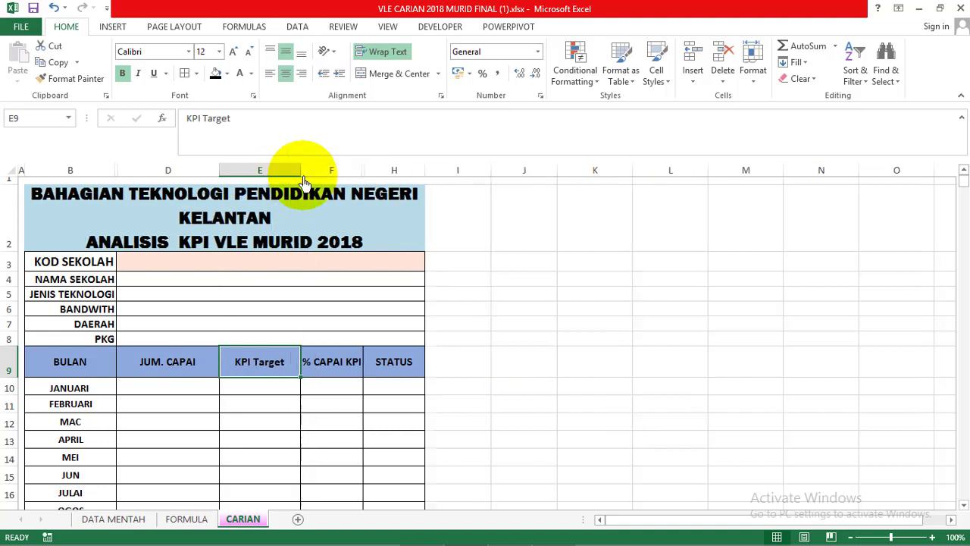
Replace the JUM. CAPAI header in cell D9 with KPI TARGET.
{"action": "left_click", "coordinate": [171, 364]}
{"action": "type", "text": "KPI TARGET"}
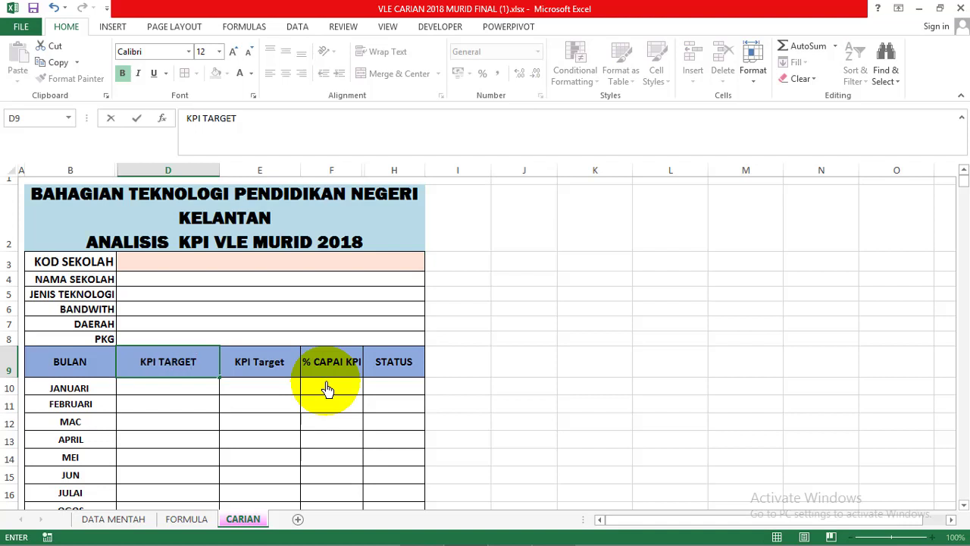
{"action": "key", "text": "Tab"}
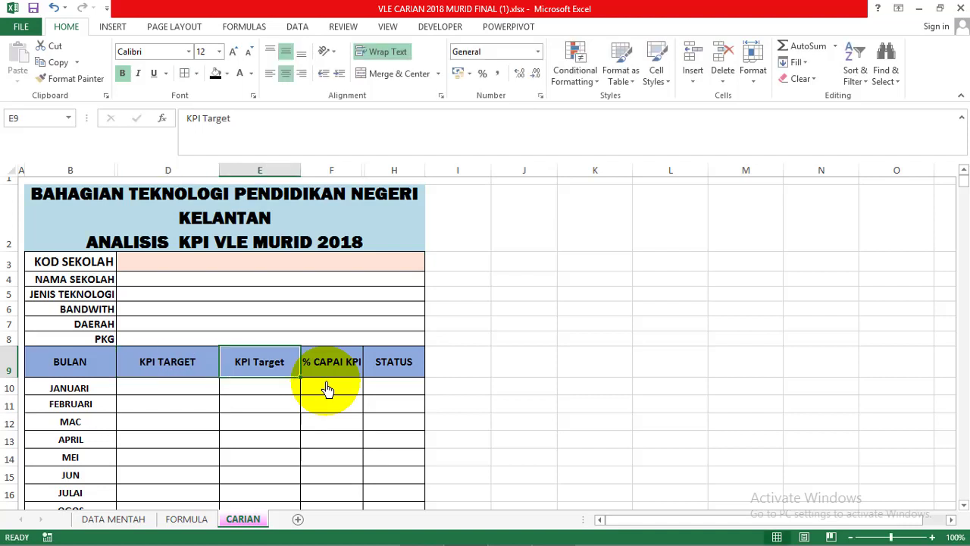
Rename the header in cell E9 to JUMLAH CAPAI KPI and widen column E so the header fits on one line.
{"action": "type", "text": "JUMLAH CAPAI KP"}
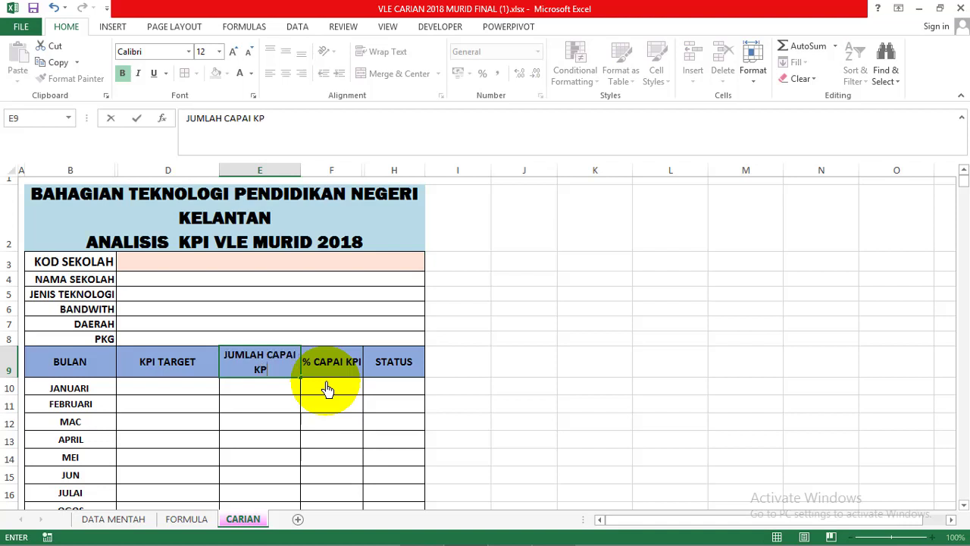
{"action": "type", "text": "I"}
{"action": "left_click", "coordinate": [448, 355]}
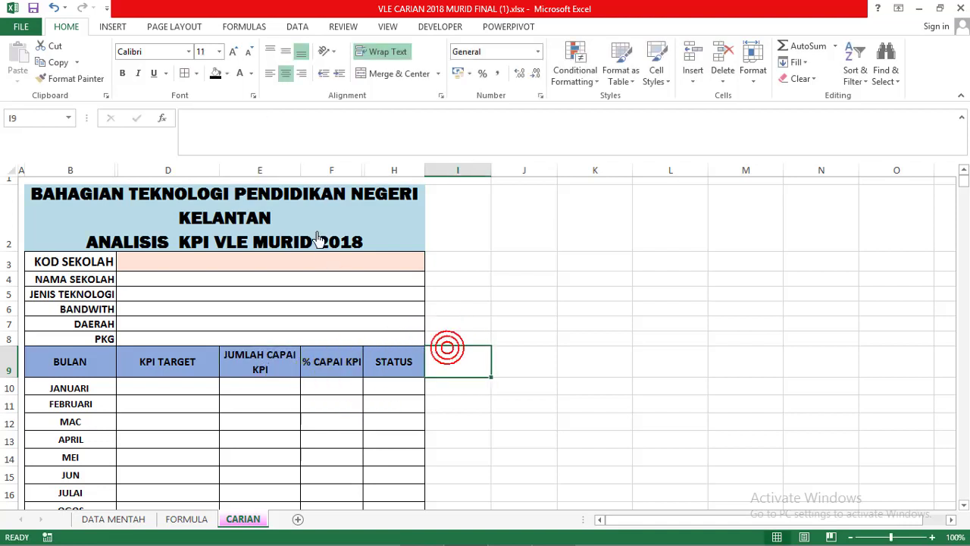
{"action": "left_click_drag", "start_coordinate": [300, 173], "coordinate": [328, 172]}
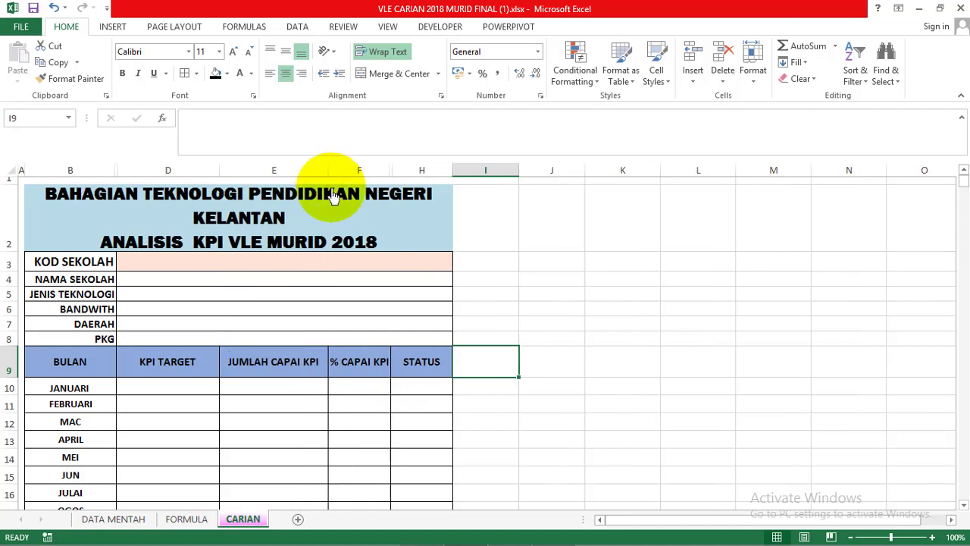
Review the % CAPAI KPI and STATUS headers and the empty January cells of the monthly table.
{"action": "left_click", "coordinate": [349, 371]}
{"action": "left_click", "coordinate": [401, 373]}
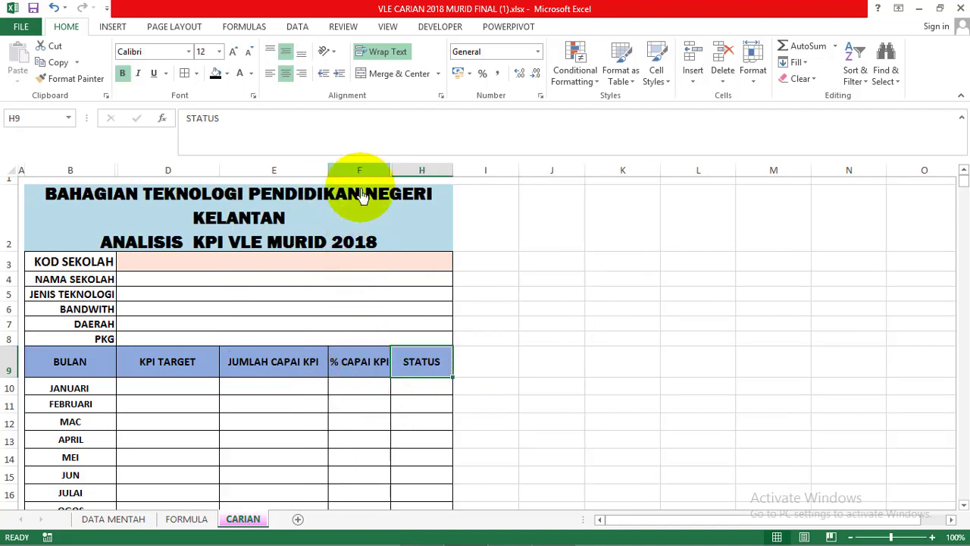
{"action": "left_click", "coordinate": [161, 385]}
{"action": "left_click", "coordinate": [290, 382]}
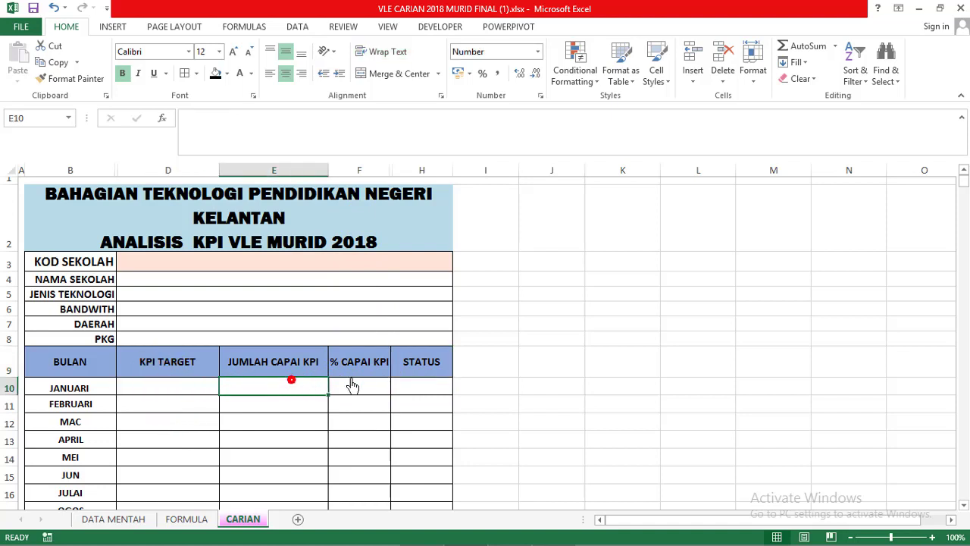
{"action": "left_click", "coordinate": [350, 382]}
{"action": "left_click", "coordinate": [410, 383]}
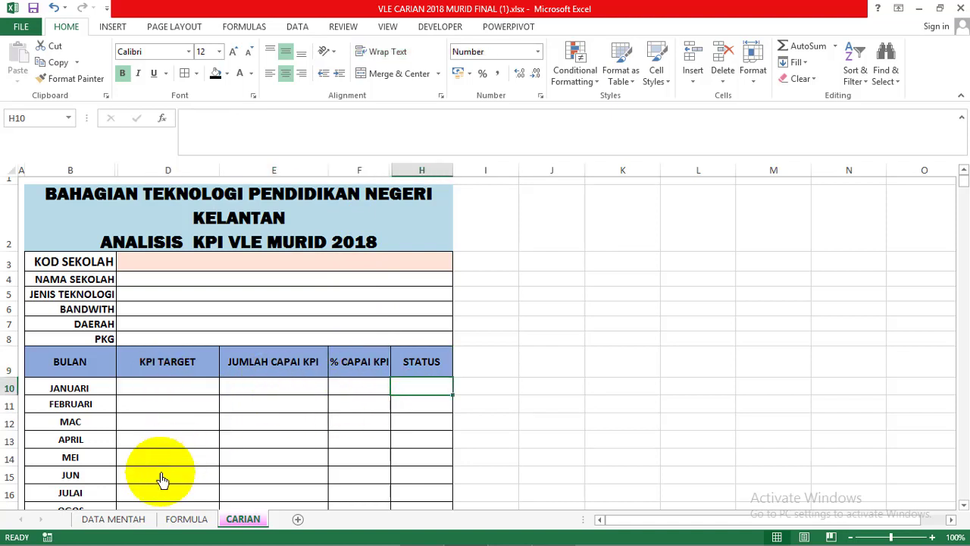
Review the DATA MENTAH sheet's columns, from KOD SEK through PKG to the January CAPAI column.
{"action": "left_click", "coordinate": [186, 520]}
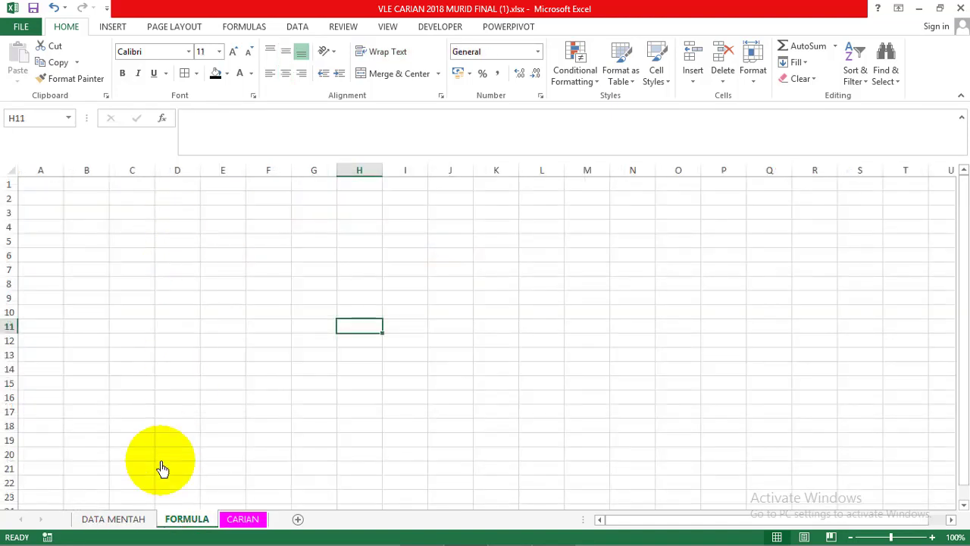
{"action": "left_click", "coordinate": [124, 519]}
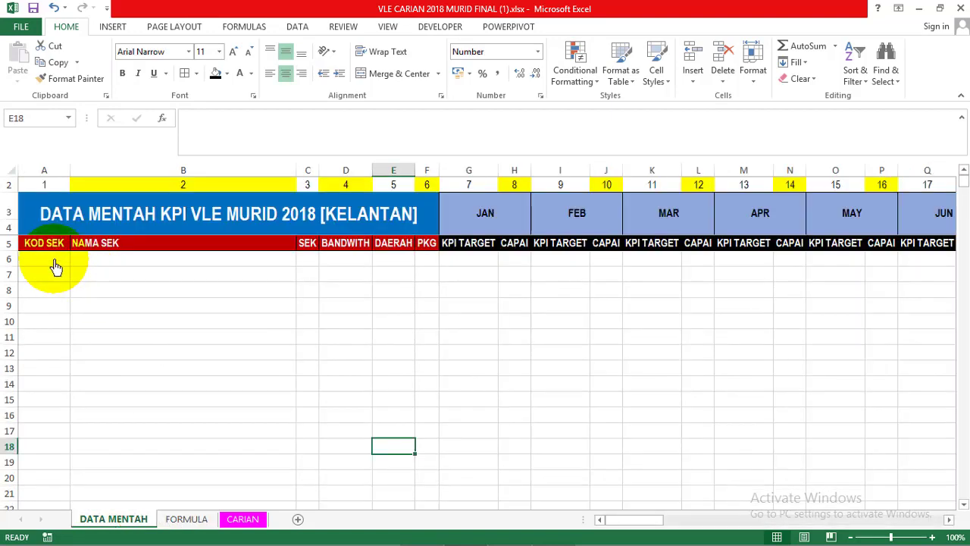
{"action": "left_click", "coordinate": [57, 265]}
{"action": "left_click", "coordinate": [110, 260]}
{"action": "left_click", "coordinate": [313, 258]}
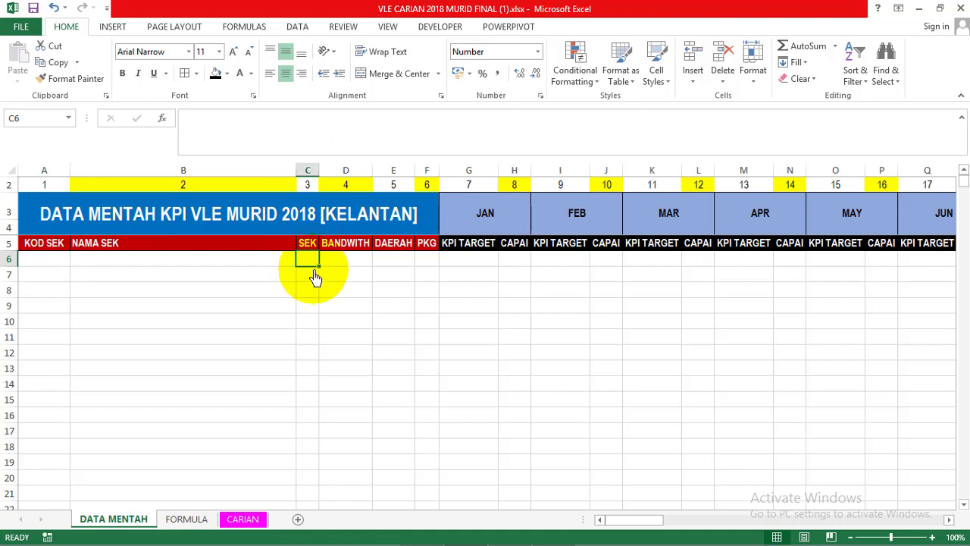
{"action": "left_click", "coordinate": [352, 260]}
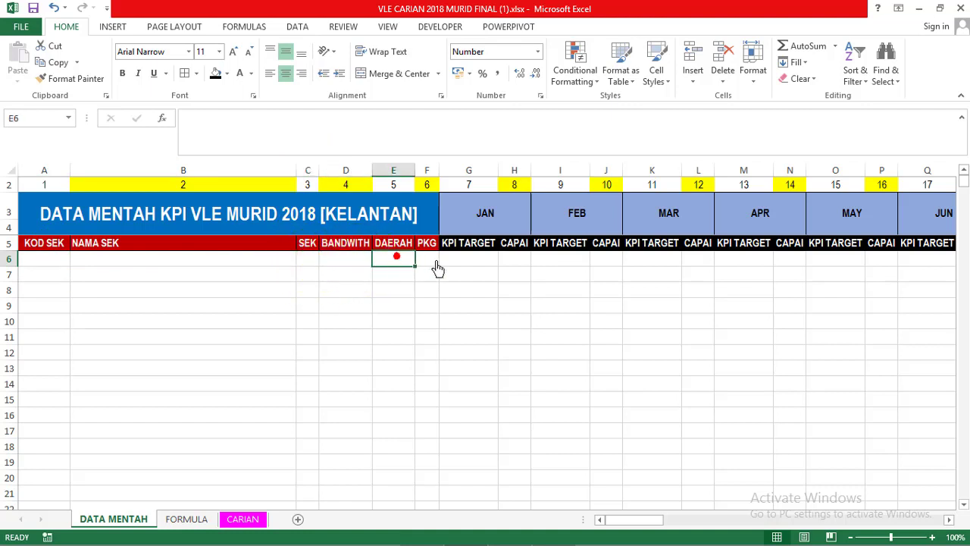
{"action": "left_click", "coordinate": [428, 259]}
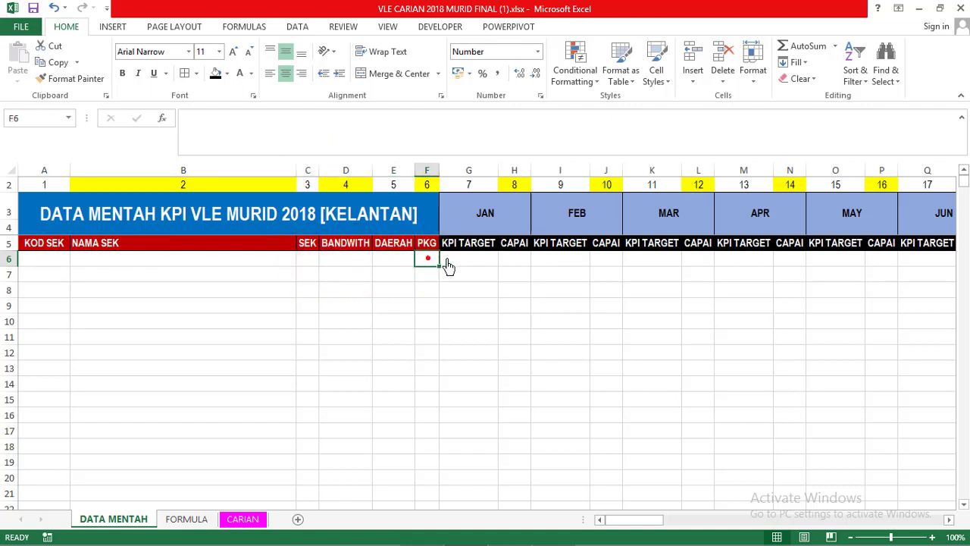
{"action": "left_click", "coordinate": [513, 261]}
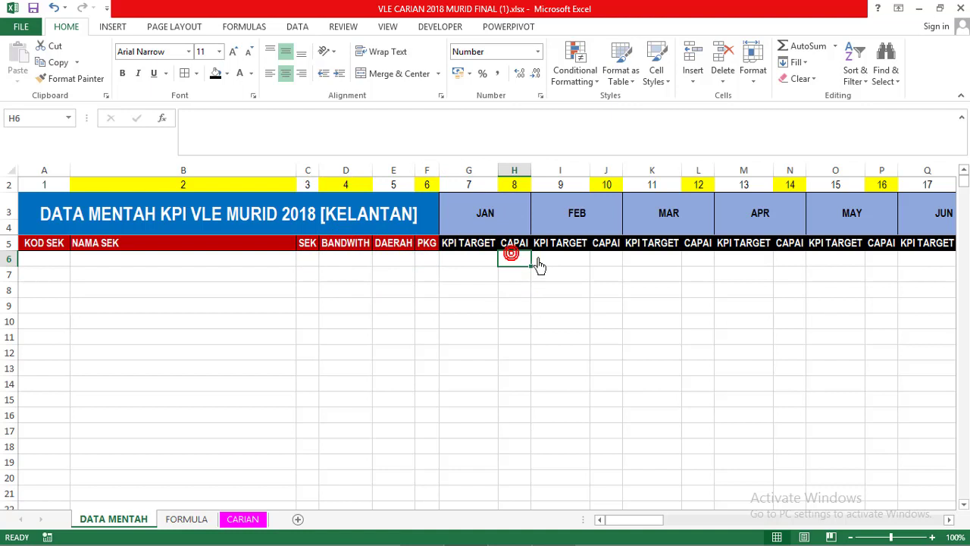
Fill the KOD SEK column of DATA MENTAH, A6 to A15, with the codes 1 to 10 shown without decimals.
{"action": "left_click", "coordinate": [51, 259]}
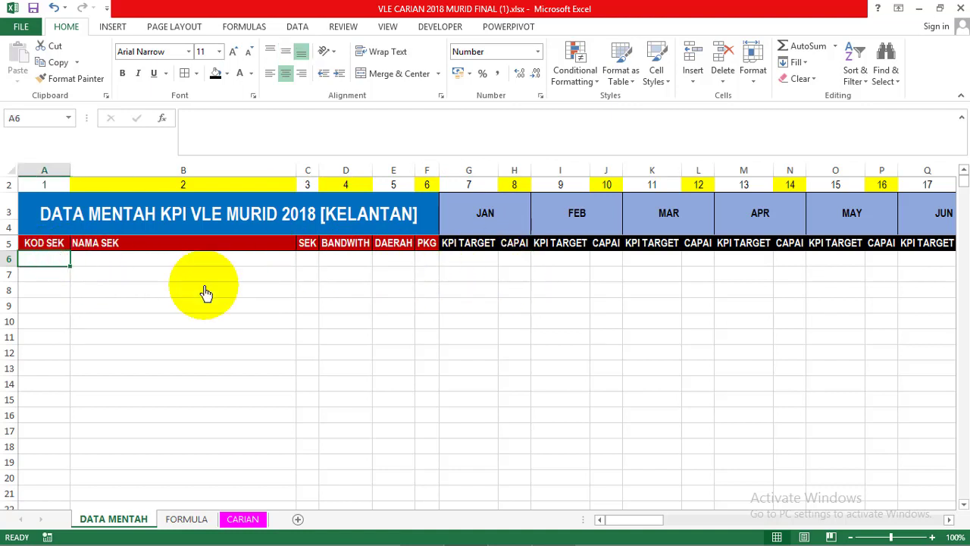
{"action": "type", "text": "1"}
{"action": "key", "text": "Return"}
{"action": "type", "text": "2"}
{"action": "key", "text": "Return"}
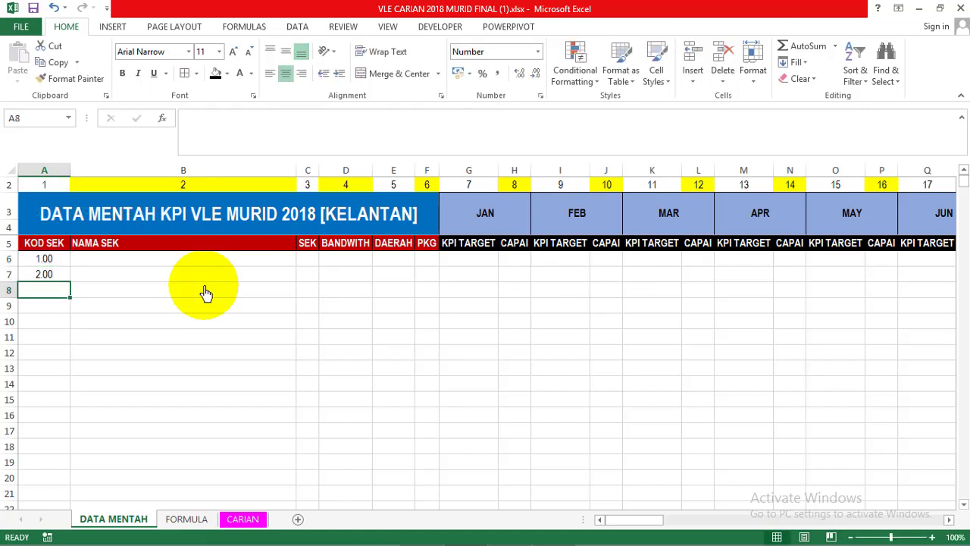
{"action": "left_click_drag", "start_coordinate": [45, 259], "coordinate": [48, 277]}
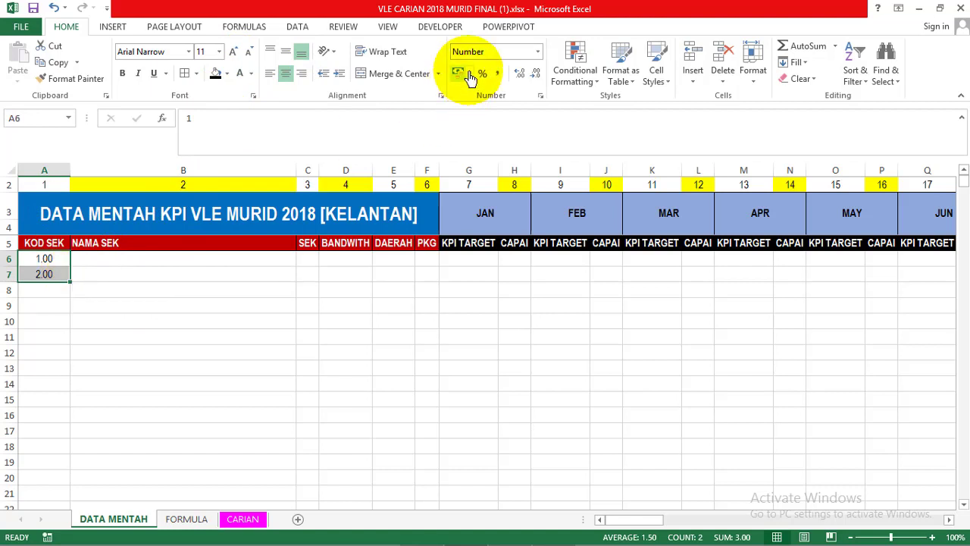
{"action": "left_click", "coordinate": [535, 76]}
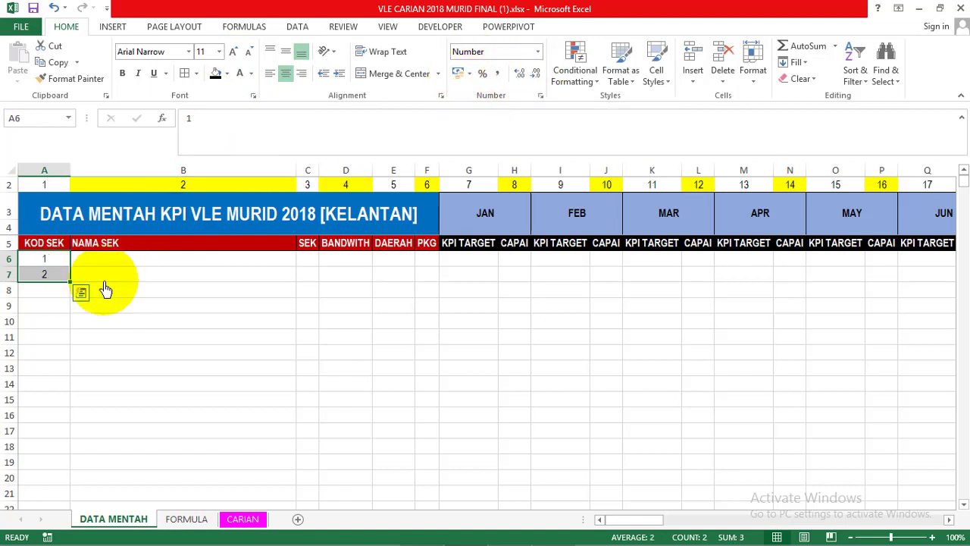
{"action": "left_click_drag", "start_coordinate": [69, 285], "coordinate": [54, 413]}
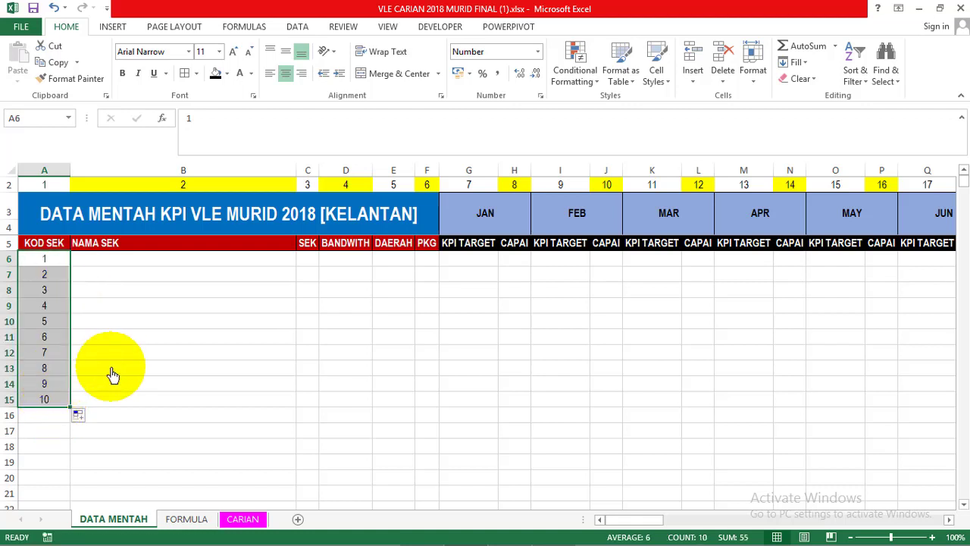
Fill the NAMA SEK column, B6 to B15, with the series SEKOLAH 1 to SEKOLAH 10.
{"action": "left_click", "coordinate": [109, 262]}
{"action": "type", "text": "SEKOLAH 1"}
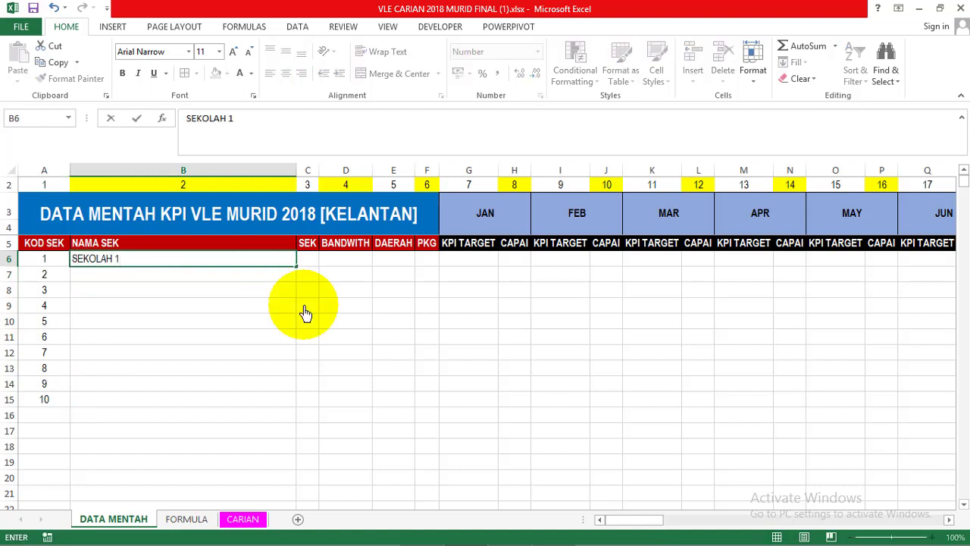
{"action": "key", "text": "Return"}
{"action": "type", "text": "SEKOLAH 1"}
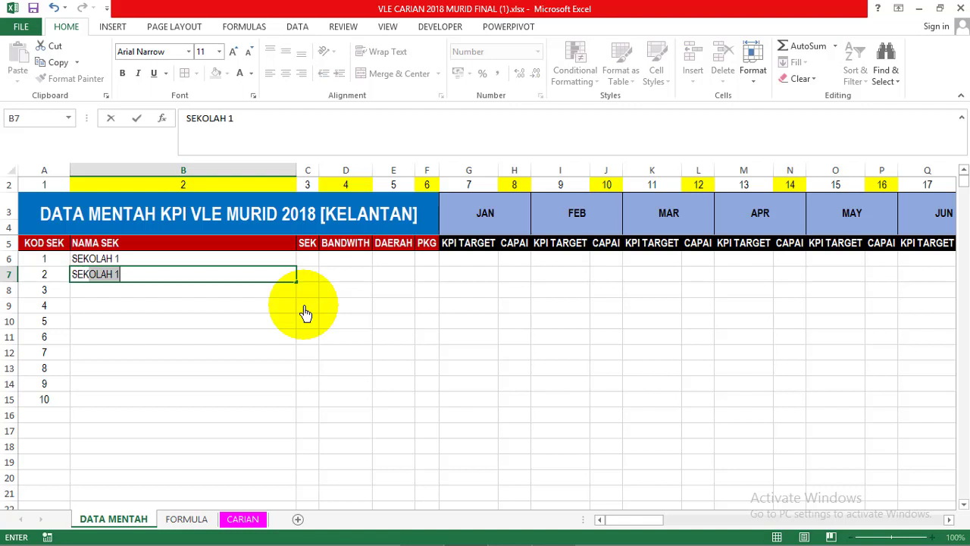
{"action": "key", "text": "Return"}
{"action": "left_click", "coordinate": [156, 276]}
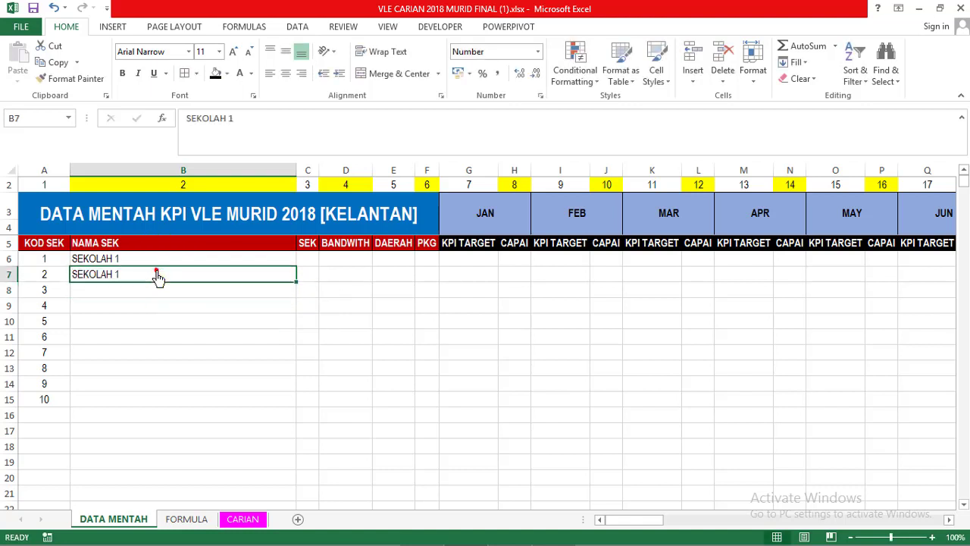
{"action": "left_click", "coordinate": [261, 134]}
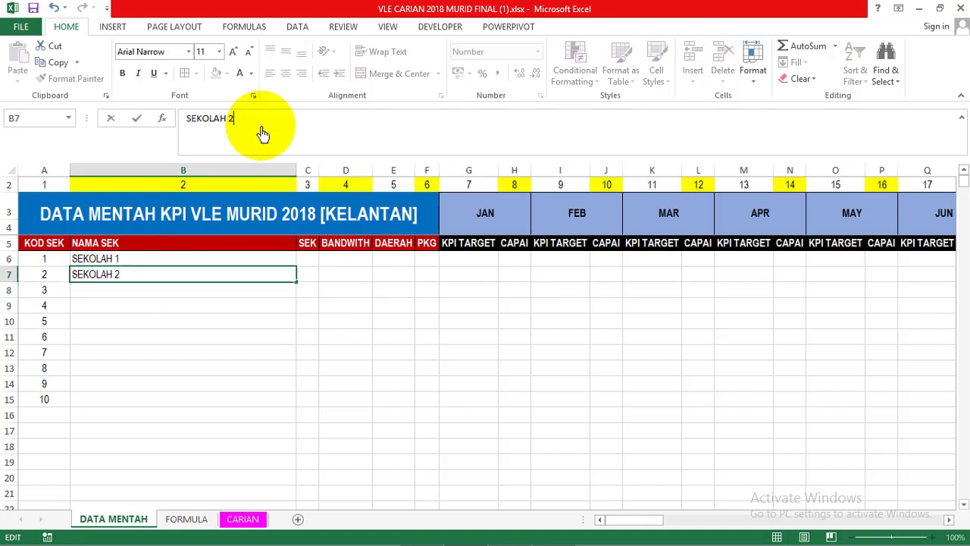
{"action": "key", "text": "Return"}
{"action": "left_click_drag", "start_coordinate": [232, 260], "coordinate": [226, 276]}
{"action": "double_click", "coordinate": [297, 282]}
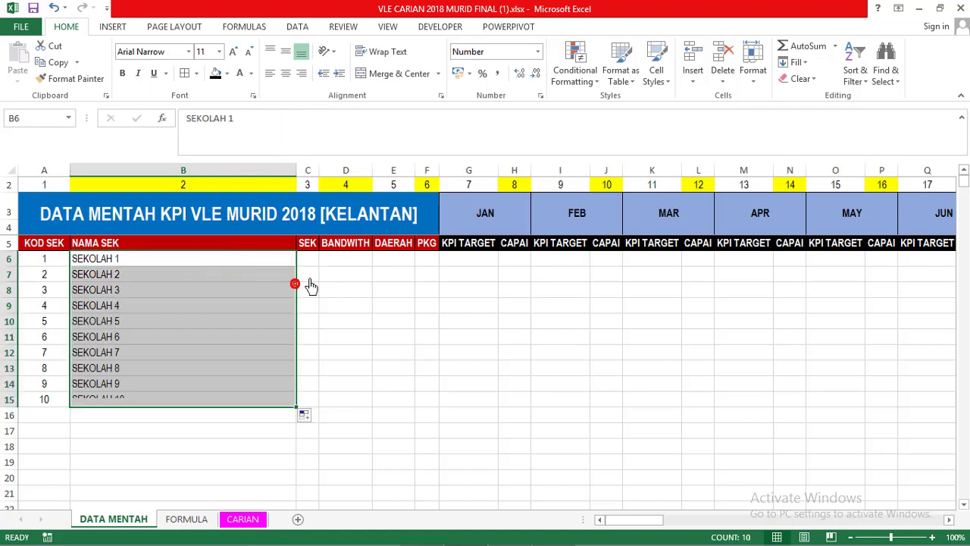
Fill the BANDWITH column, D6 to D15, with 15 shown without decimals.
{"action": "left_click", "coordinate": [346, 261]}
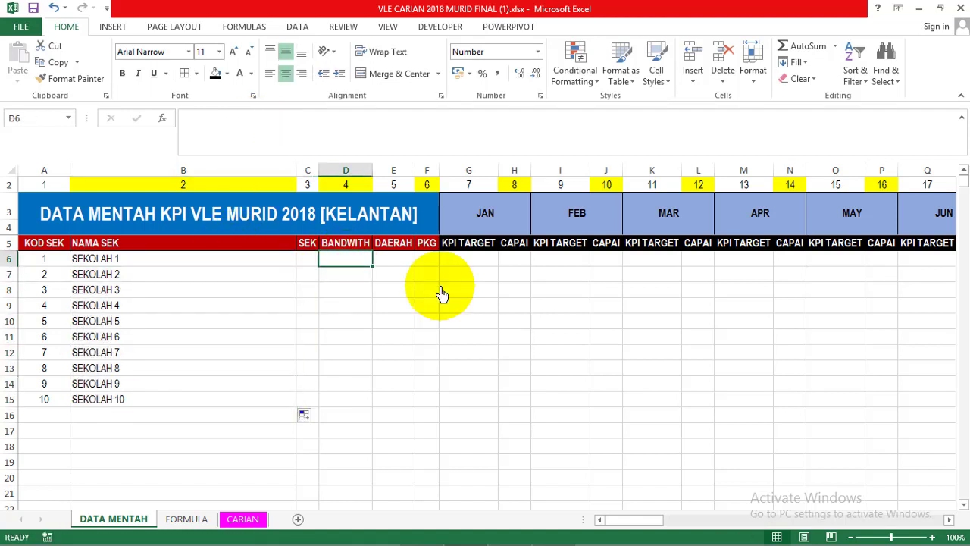
{"action": "type", "text": "15"}
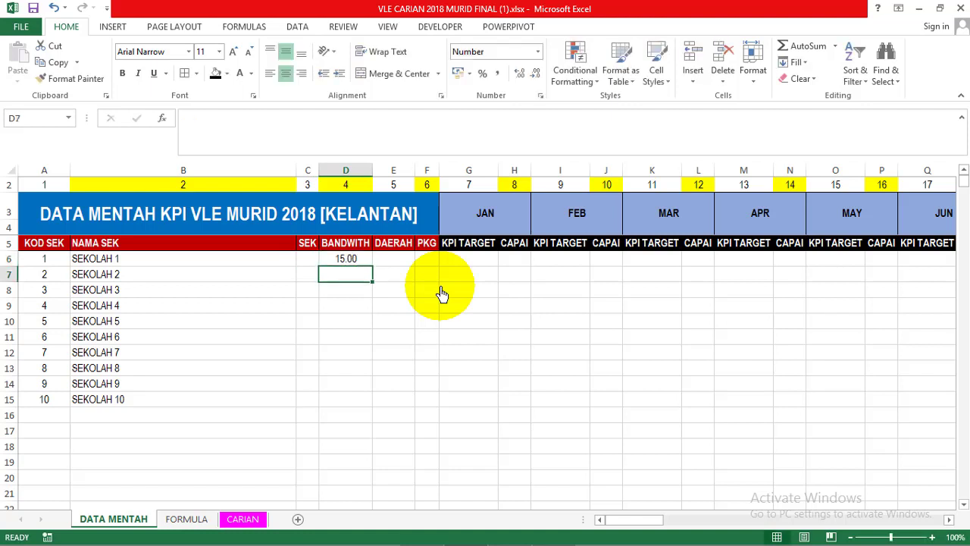
{"action": "left_click", "coordinate": [354, 259]}
{"action": "left_click", "coordinate": [536, 74]}
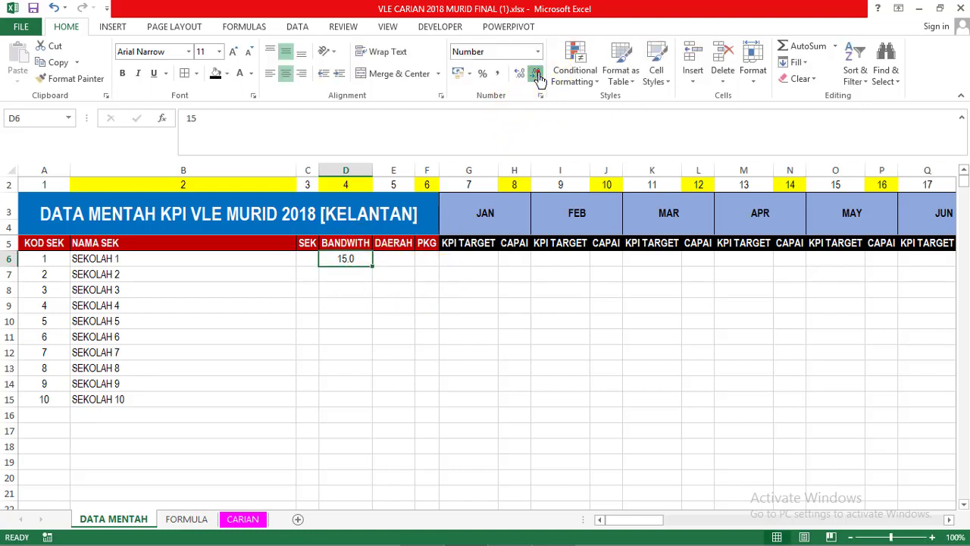
{"action": "left_click", "coordinate": [536, 73]}
{"action": "left_click_drag", "start_coordinate": [371, 266], "coordinate": [353, 413]}
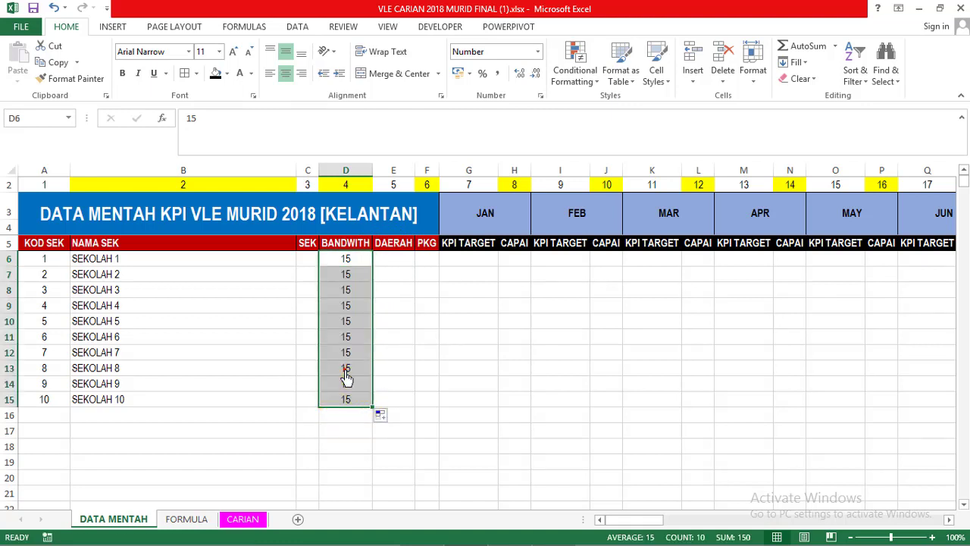
Replace the BANDWITH values of SEKOLAH 8 to SEKOLAH 10 with 10.
{"action": "left_click_drag", "start_coordinate": [342, 368], "coordinate": [346, 405]}
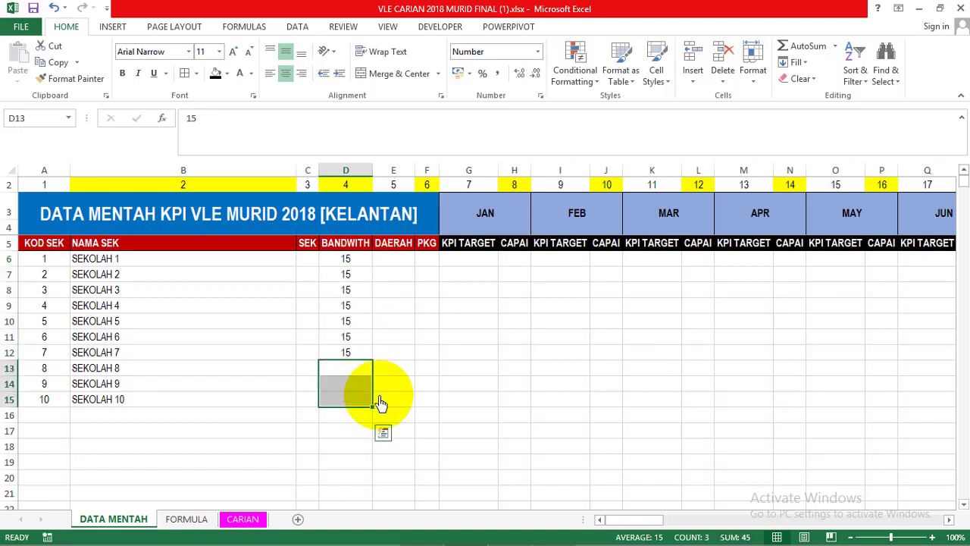
{"action": "type", "text": "10"}
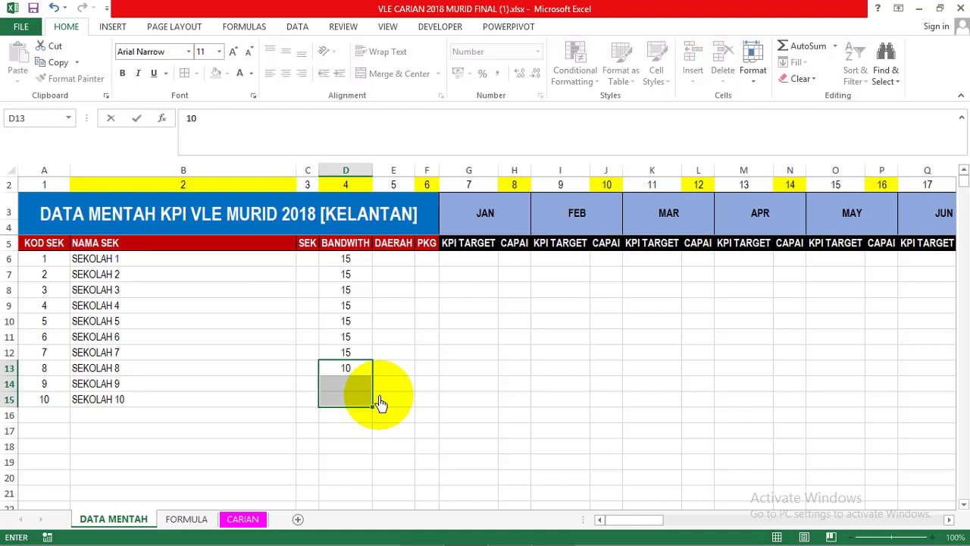
{"action": "left_click", "coordinate": [380, 398]}
{"action": "left_click", "coordinate": [359, 373]}
{"action": "left_click_drag", "start_coordinate": [371, 377], "coordinate": [366, 409]}
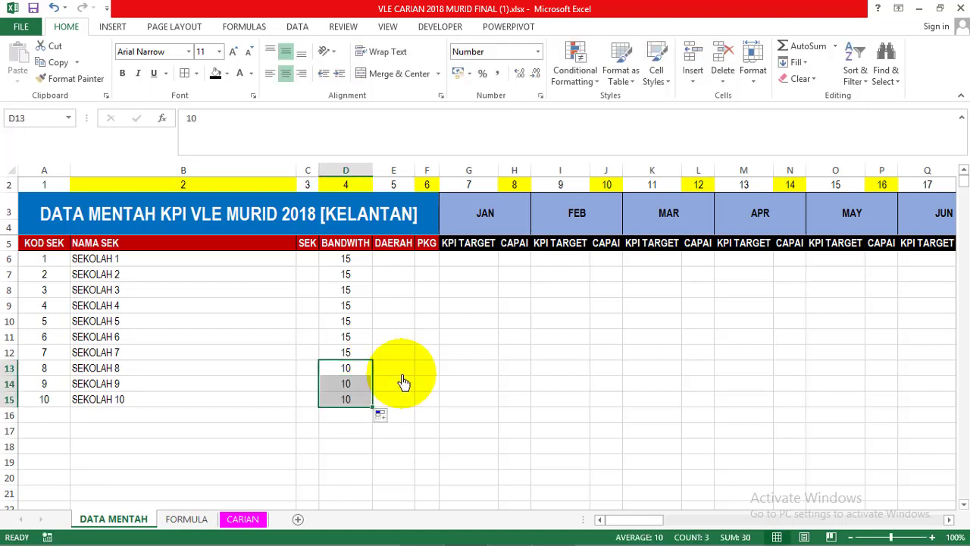
Enter TUMPAT as the DAERAH for SEKOLAH 1 to SEKOLAH 5, cells E6 to E10.
{"action": "left_click", "coordinate": [399, 264]}
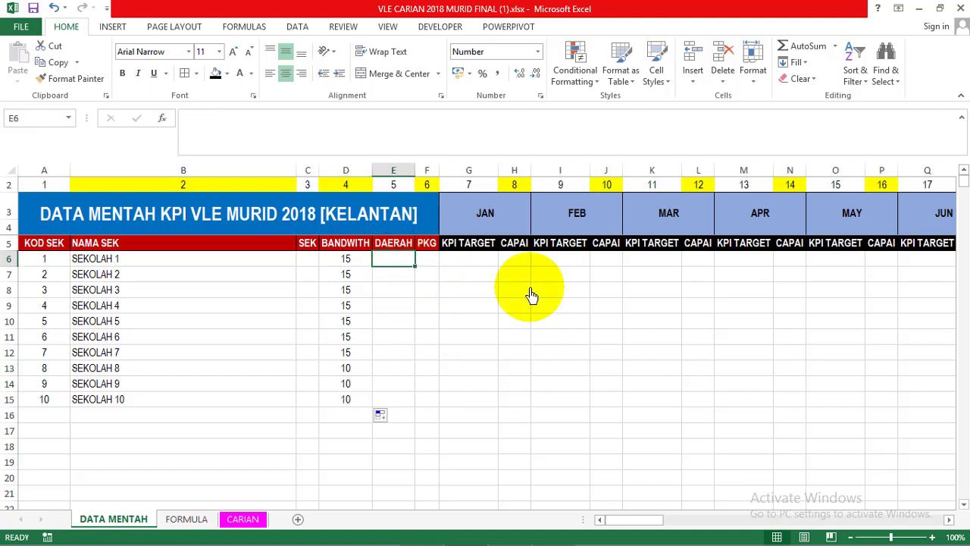
{"action": "type", "text": "TUMPAT"}
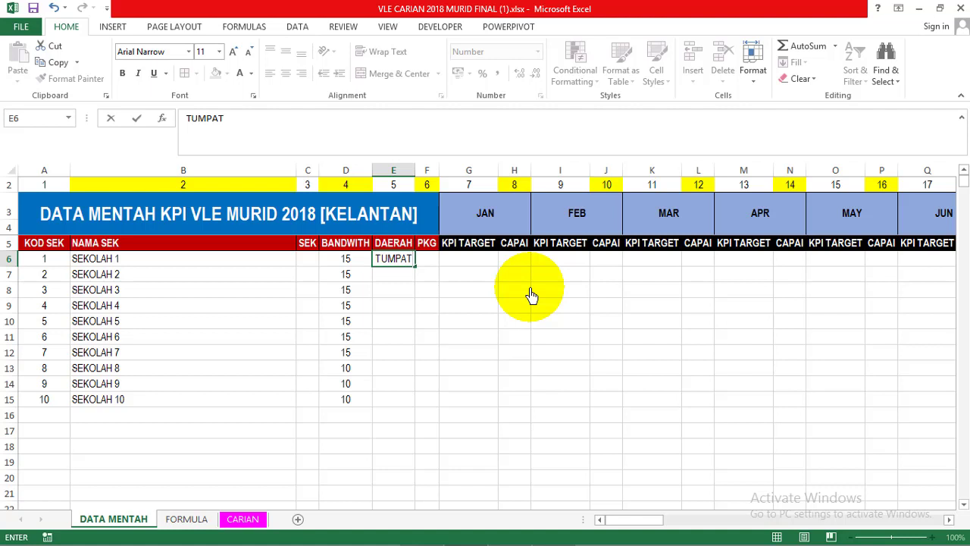
{"action": "key", "text": "Return"}
{"action": "left_click", "coordinate": [400, 264]}
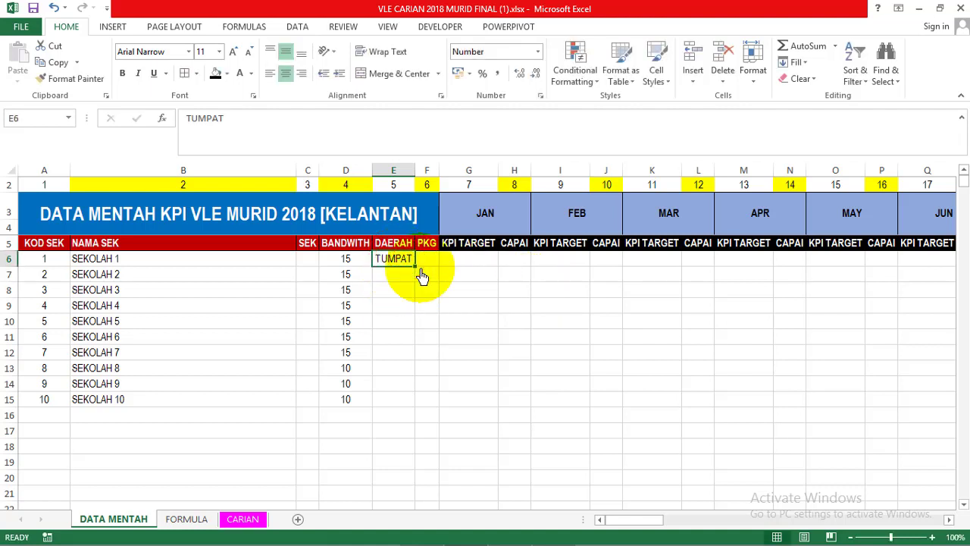
{"action": "left_click_drag", "start_coordinate": [415, 267], "coordinate": [391, 336]}
Enter KOTA BHARU as the DAERAH for SEKOLAH 6 to SEKOLAH 10 and widen column E to fit the text.
{"action": "left_click", "coordinate": [402, 338]}
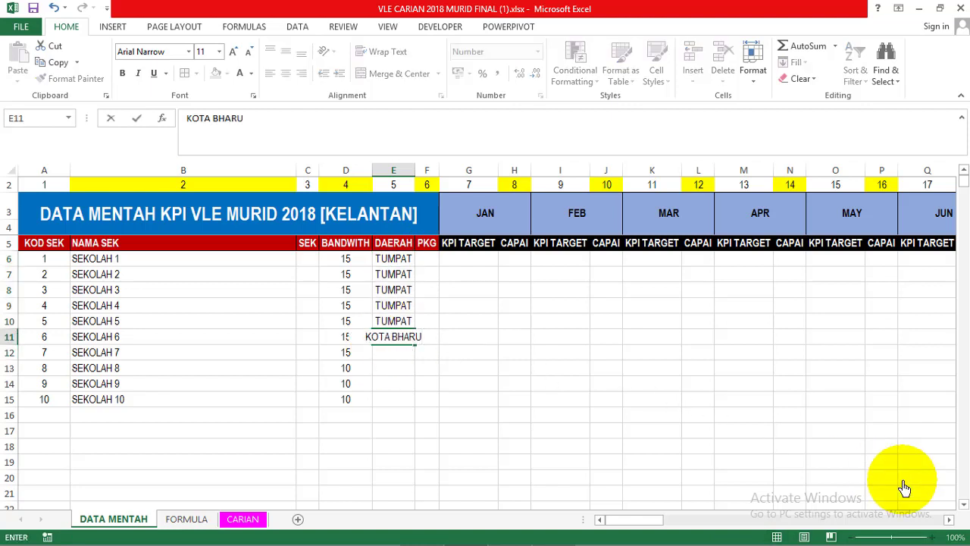
{"action": "left_click", "coordinate": [526, 415]}
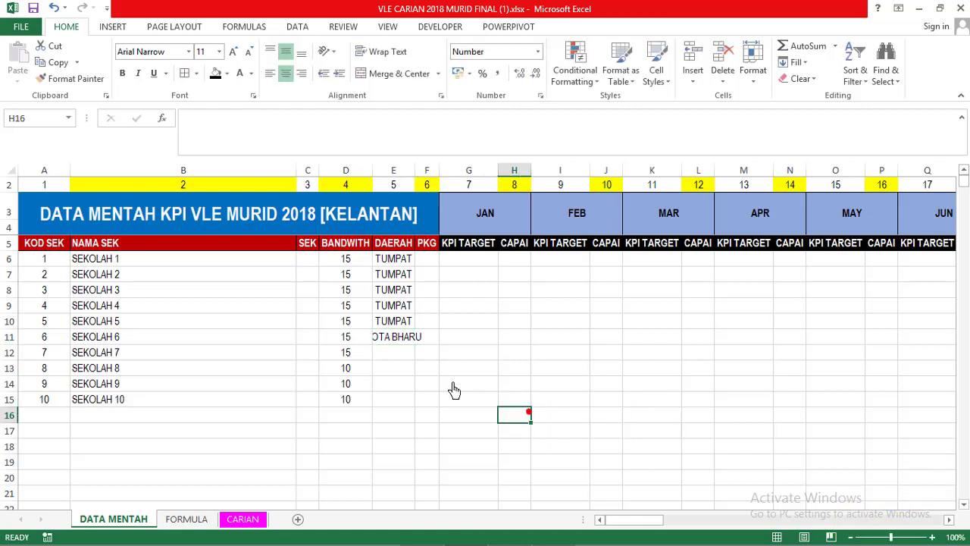
{"action": "left_click", "coordinate": [397, 348]}
{"action": "left_click", "coordinate": [419, 341]}
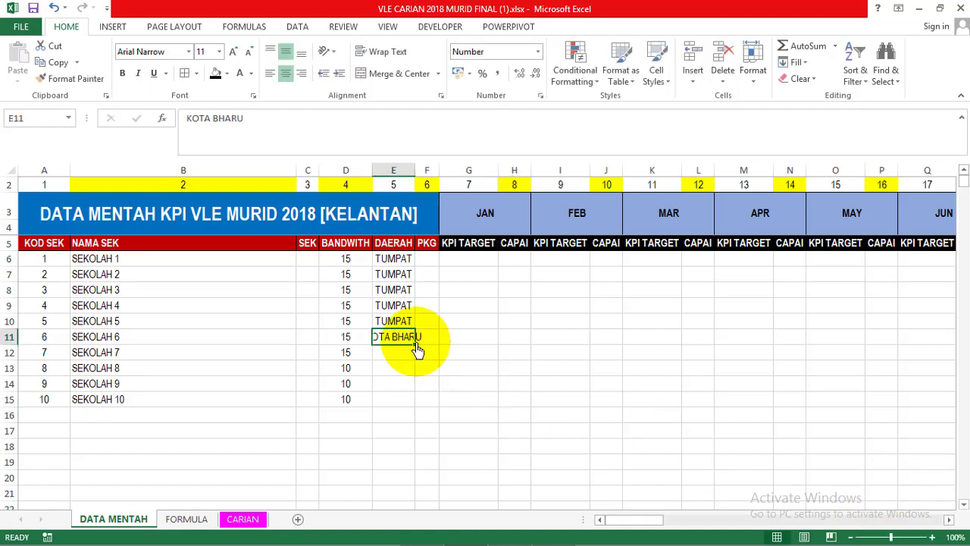
{"action": "left_click_drag", "start_coordinate": [417, 349], "coordinate": [413, 409]}
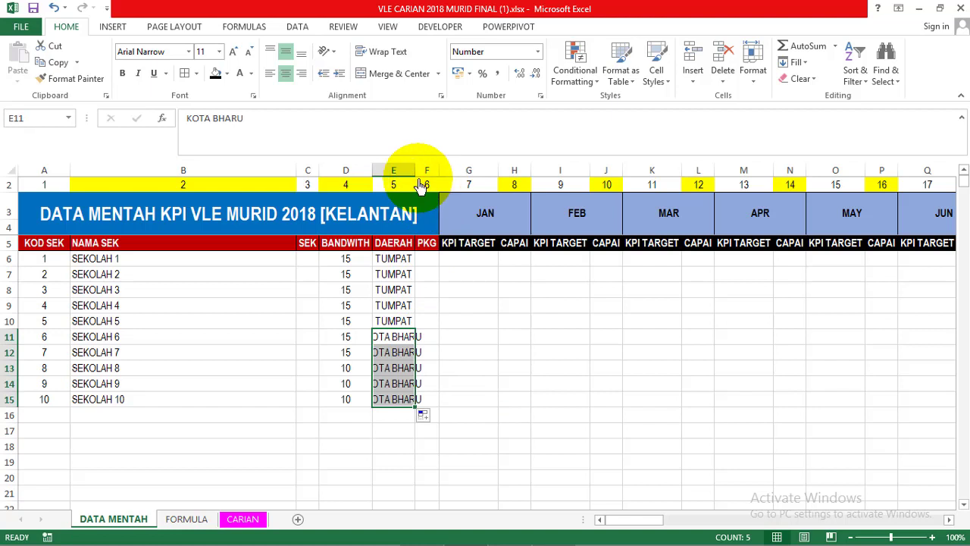
{"action": "left_click_drag", "start_coordinate": [415, 171], "coordinate": [433, 171]}
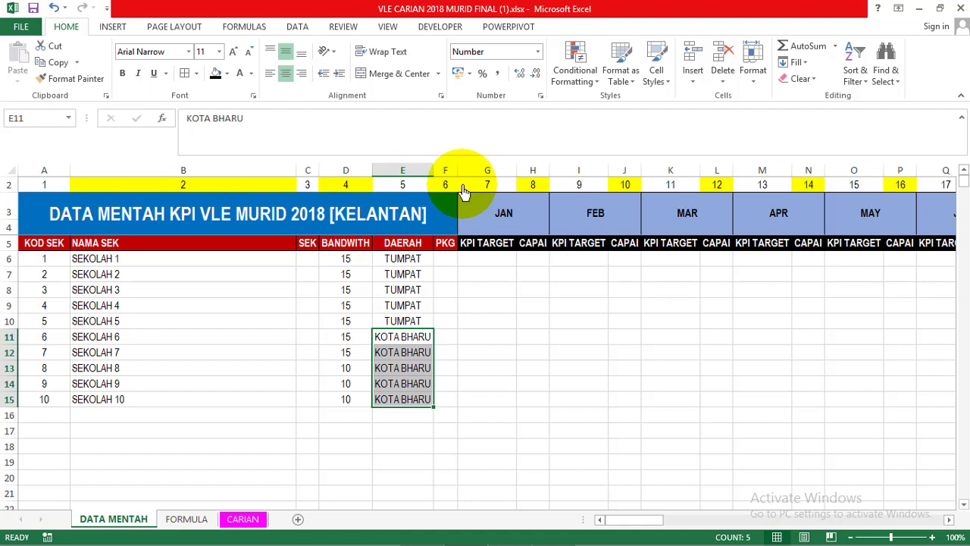
Enter PKG TUMPAT in the PKG column for SEKOLAH 1 to SEKOLAH 5 and fit column F's width to the text.
{"action": "left_click", "coordinate": [446, 261]}
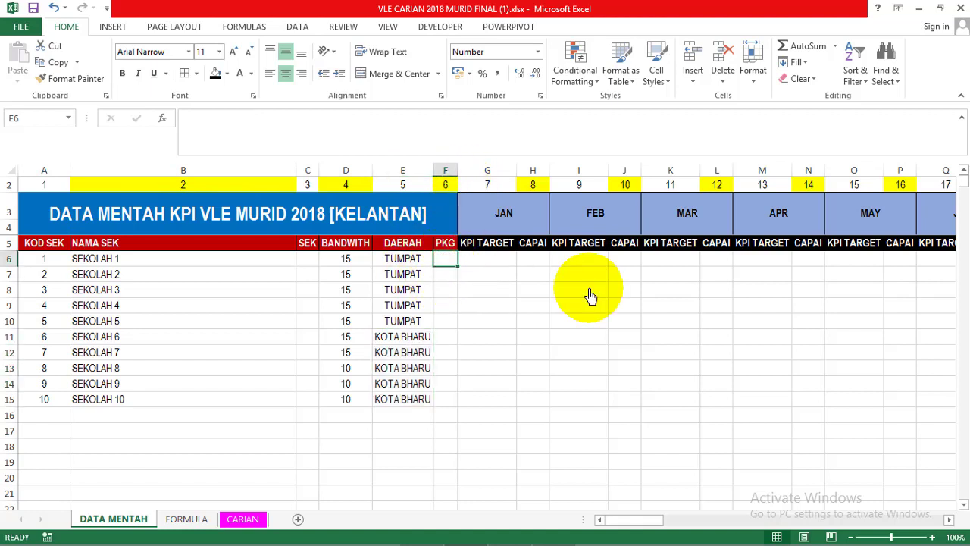
{"action": "type", "text": "PKG TUMPAT"}
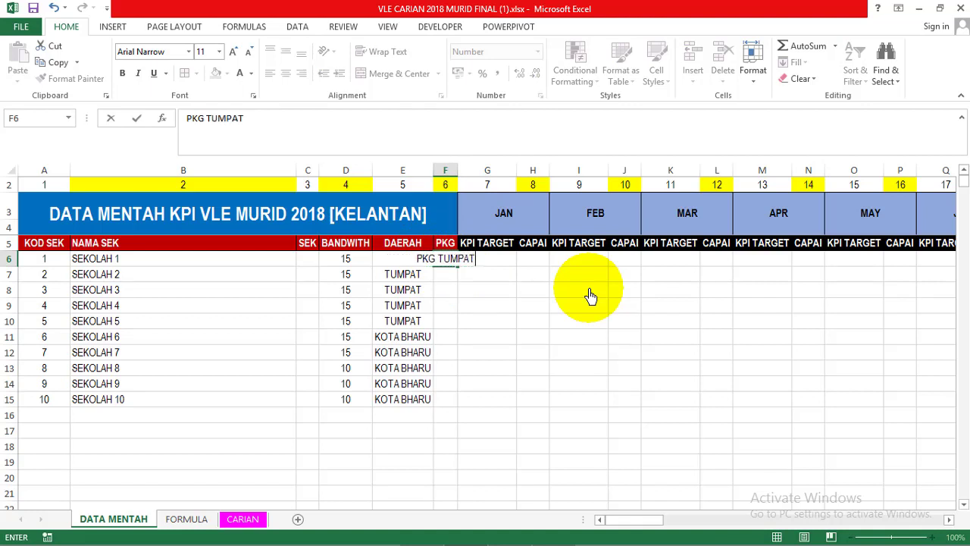
{"action": "key", "text": "Return"}
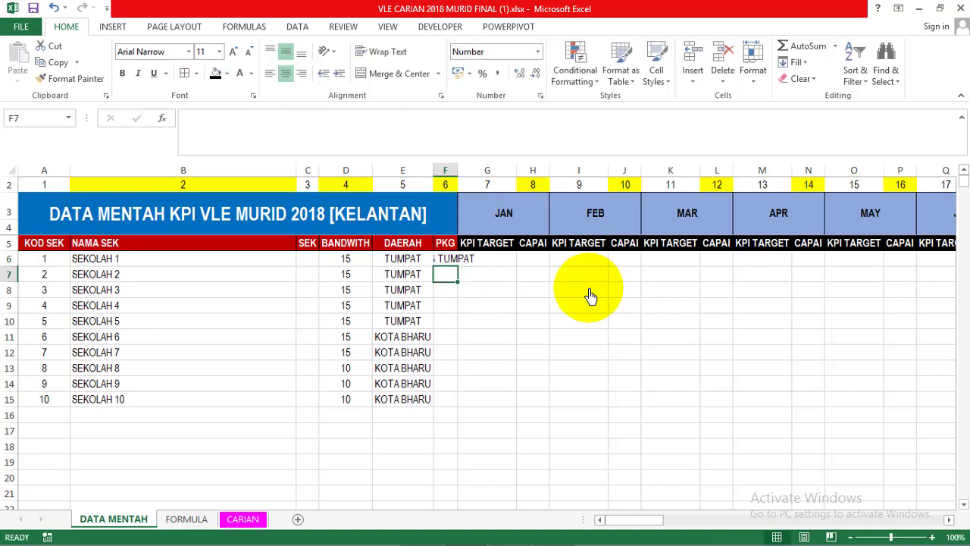
{"action": "double_click", "coordinate": [457, 171]}
{"action": "left_click", "coordinate": [474, 261]}
{"action": "left_click_drag", "start_coordinate": [496, 270], "coordinate": [483, 332]}
{"action": "left_click", "coordinate": [462, 337]}
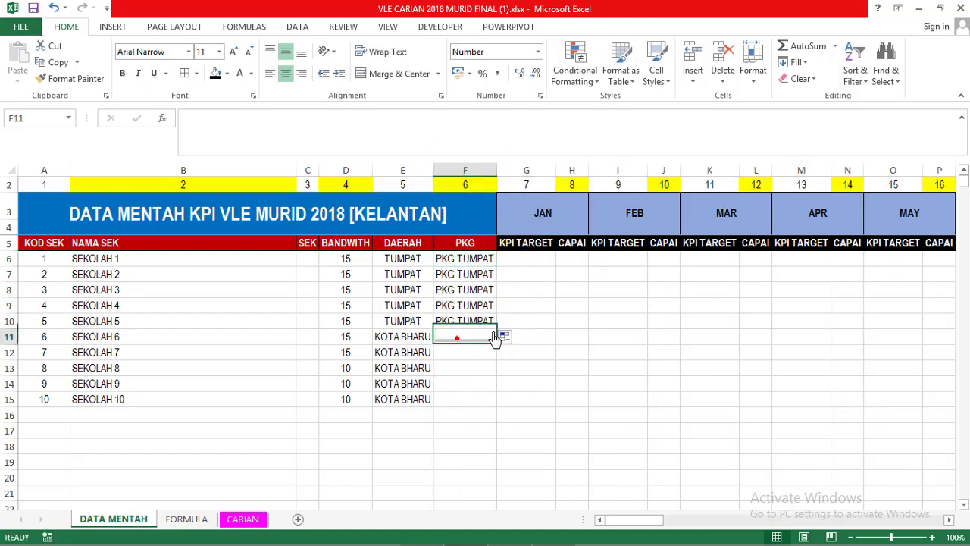
Enter PKG KOTA in the PKG column for SEKOLAH 6 to SEKOLAH 10, cells F11 to F15.
{"action": "type", "text": "PKG KOTA"}
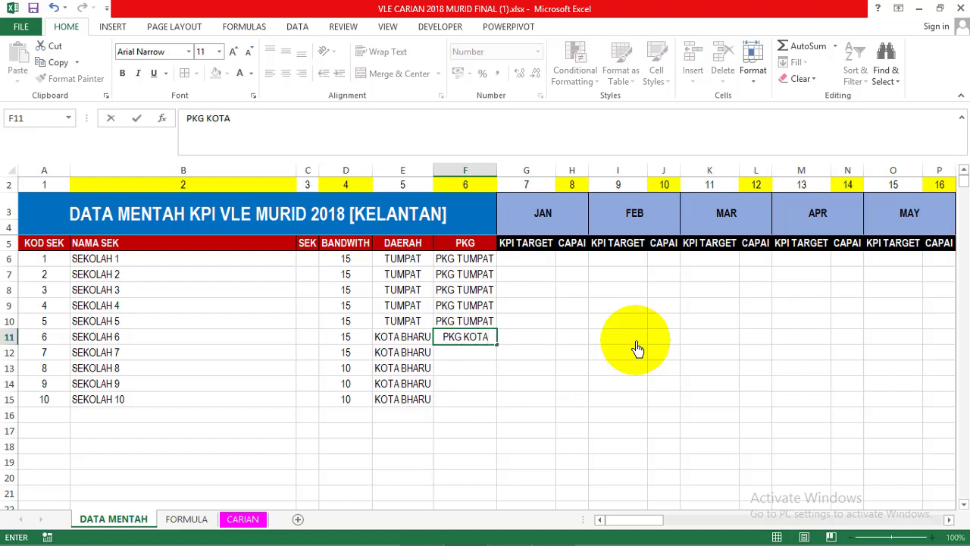
{"action": "left_click", "coordinate": [635, 340]}
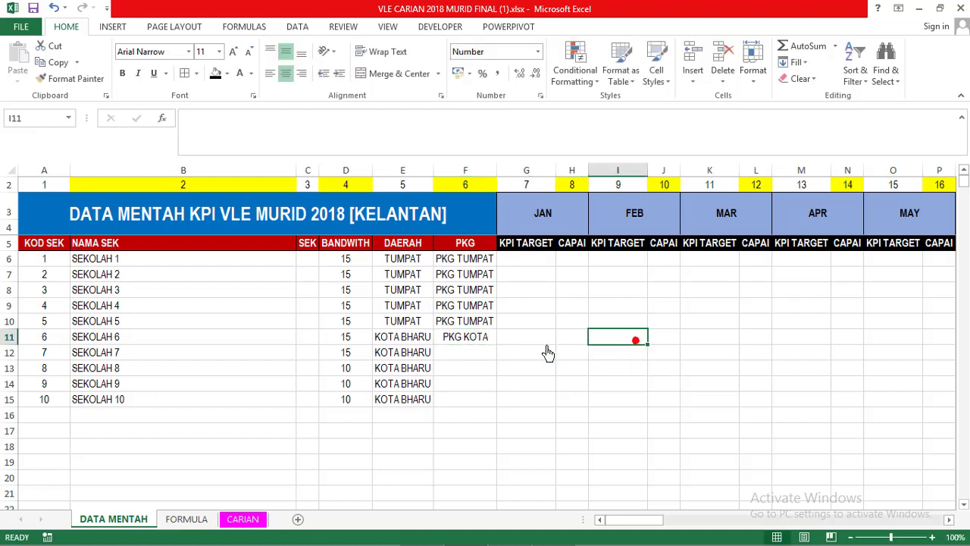
{"action": "left_click", "coordinate": [466, 337]}
{"action": "left_click_drag", "start_coordinate": [497, 345], "coordinate": [497, 401]}
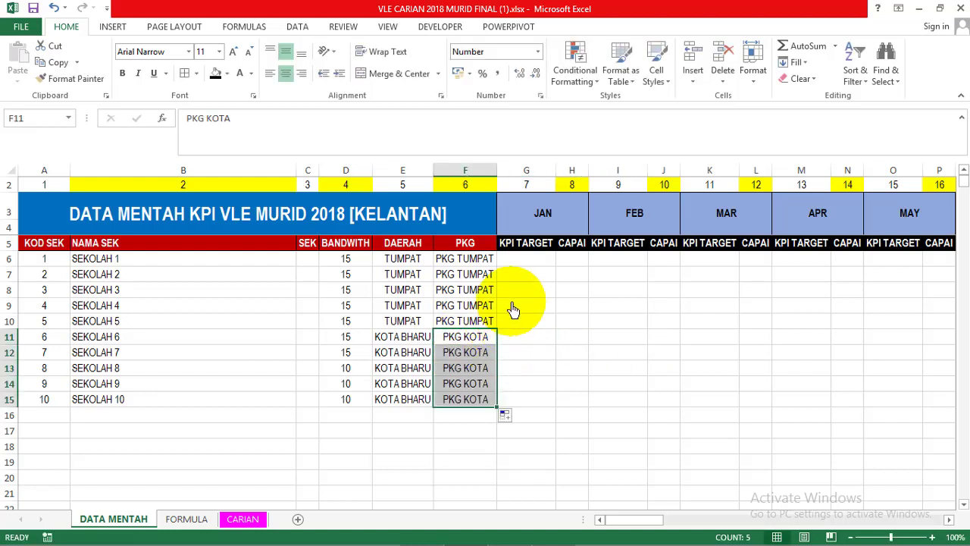
Enter January KPI TARGET values of 120 for SEKOLAH 1 and 130 for SEKOLAH 2 in cells G6 and G7.
{"action": "left_click", "coordinate": [526, 259]}
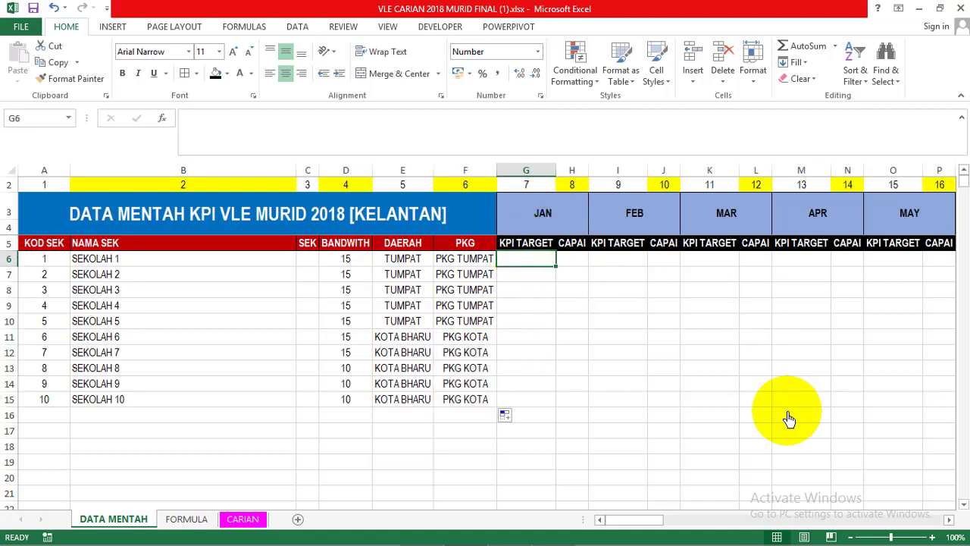
{"action": "type", "text": "120"}
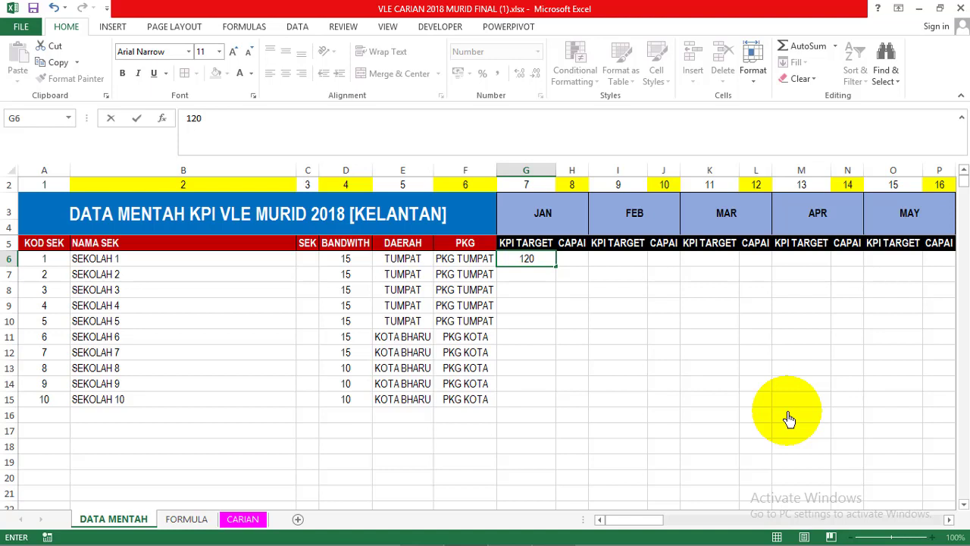
{"action": "key", "text": "Return"}
{"action": "type", "text": "130"}
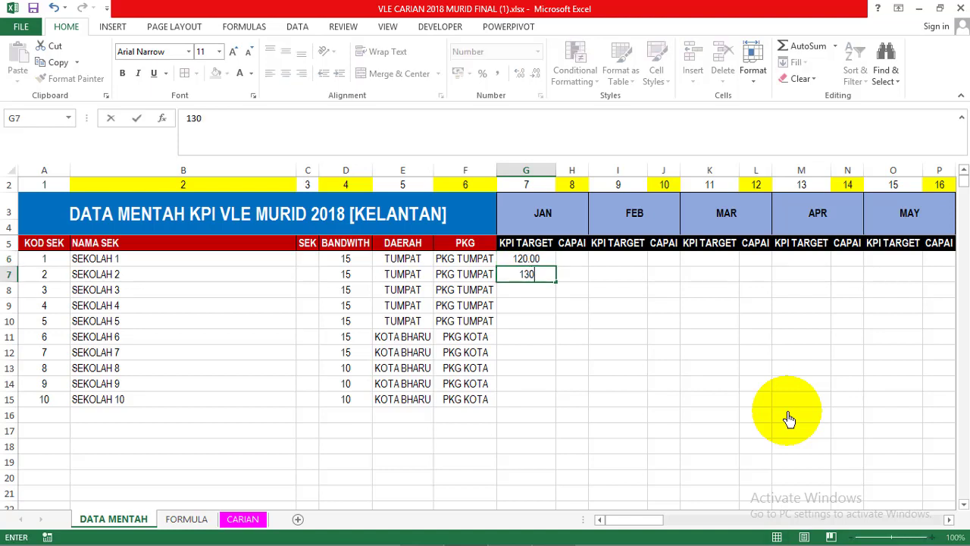
{"action": "left_click", "coordinate": [789, 418]}
Format the two January KPI targets without decimals and extend their series down to SEKOLAH 10.
{"action": "left_click_drag", "start_coordinate": [526, 260], "coordinate": [535, 275]}
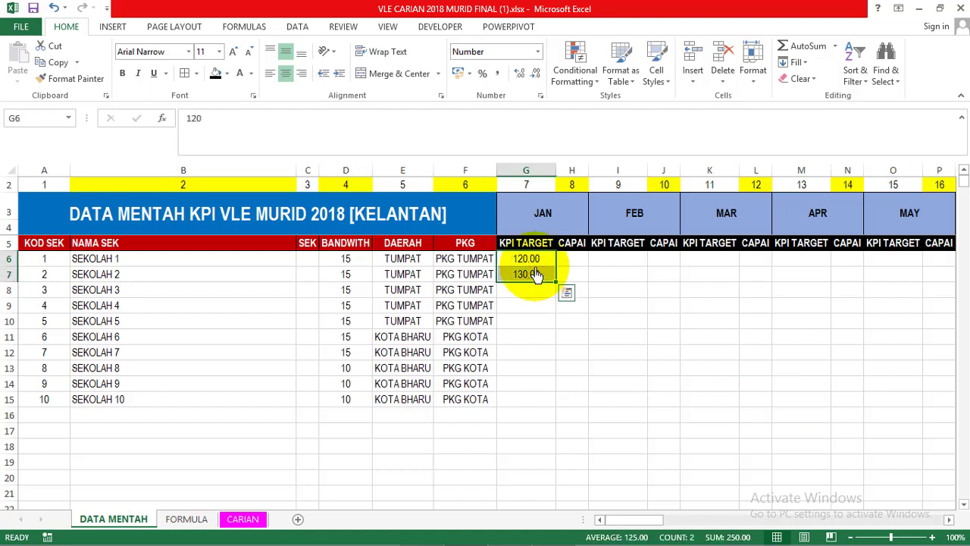
{"action": "left_click", "coordinate": [537, 74]}
{"action": "left_click", "coordinate": [537, 74]}
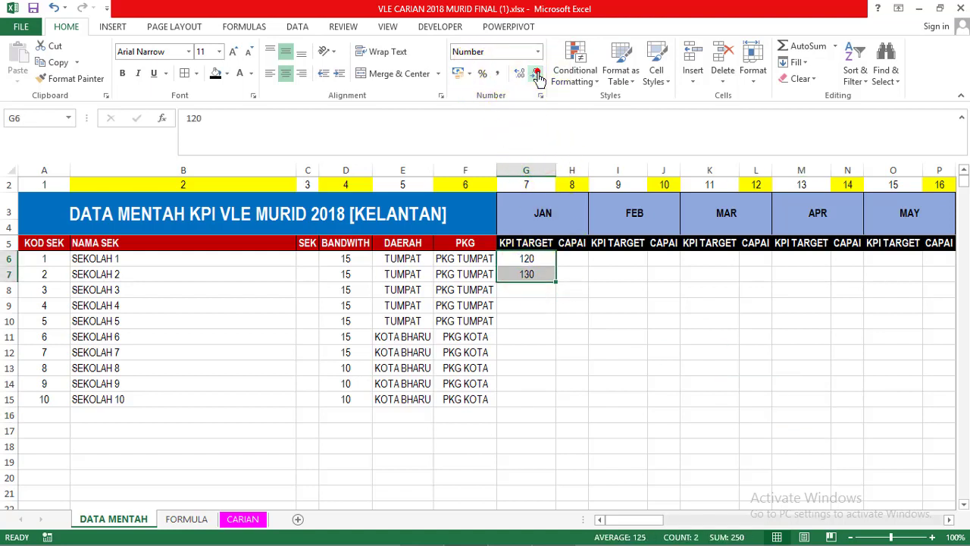
{"action": "double_click", "coordinate": [555, 282]}
Enter 34 without decimals as the January CAPAI value for SEKOLAH 1 to SEKOLAH 10, cells H6 to H15.
{"action": "left_click", "coordinate": [573, 260]}
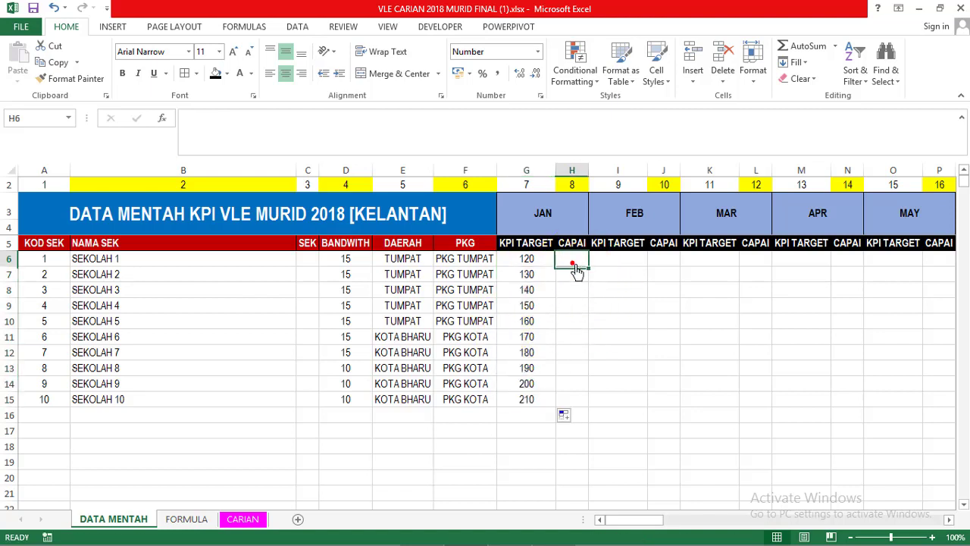
{"action": "type", "text": "3"}
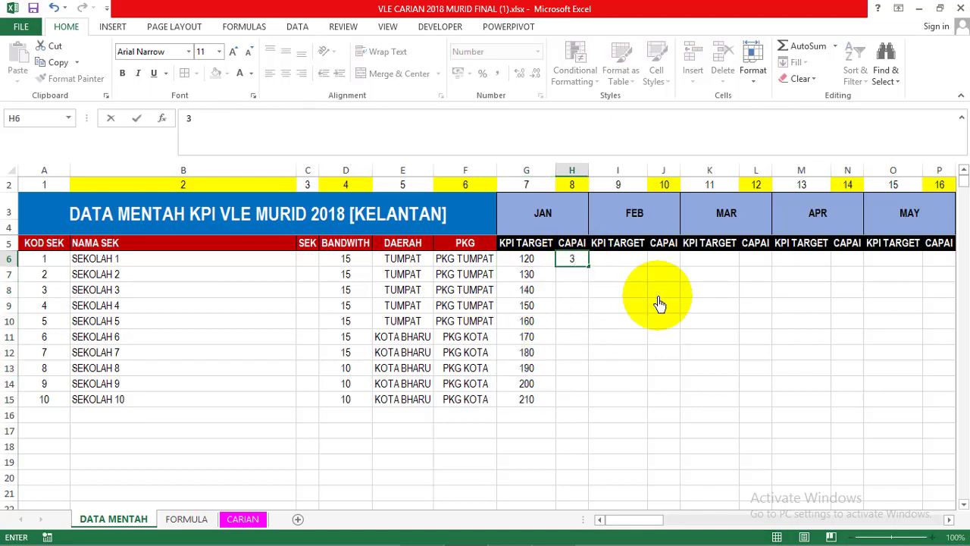
{"action": "type", "text": "4"}
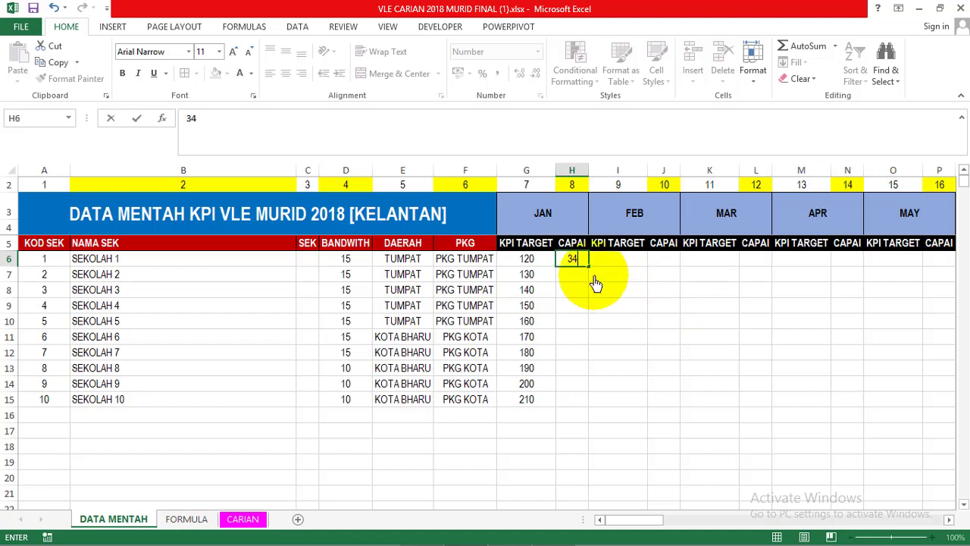
{"action": "left_click", "coordinate": [581, 284]}
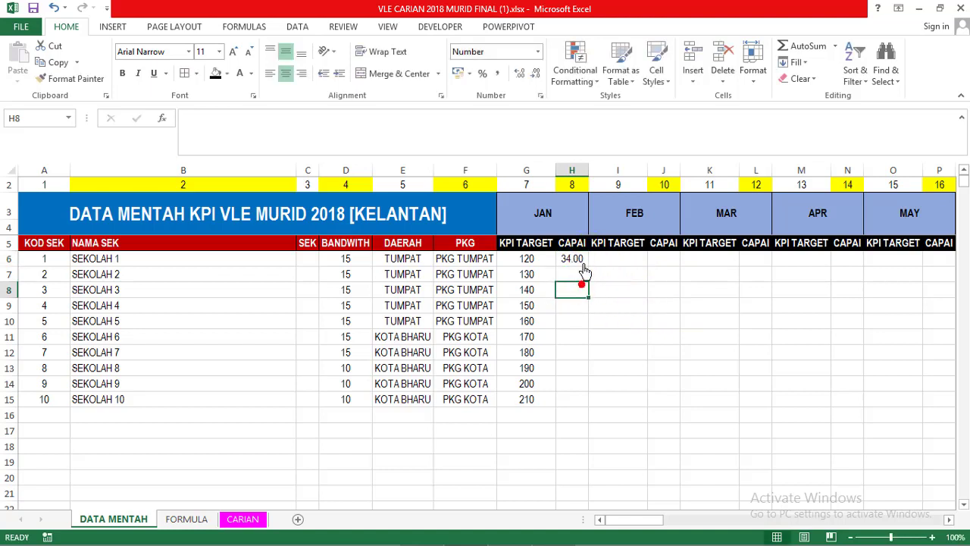
{"action": "left_click", "coordinate": [534, 79]}
{"action": "left_click_drag", "start_coordinate": [588, 267], "coordinate": [578, 405]}
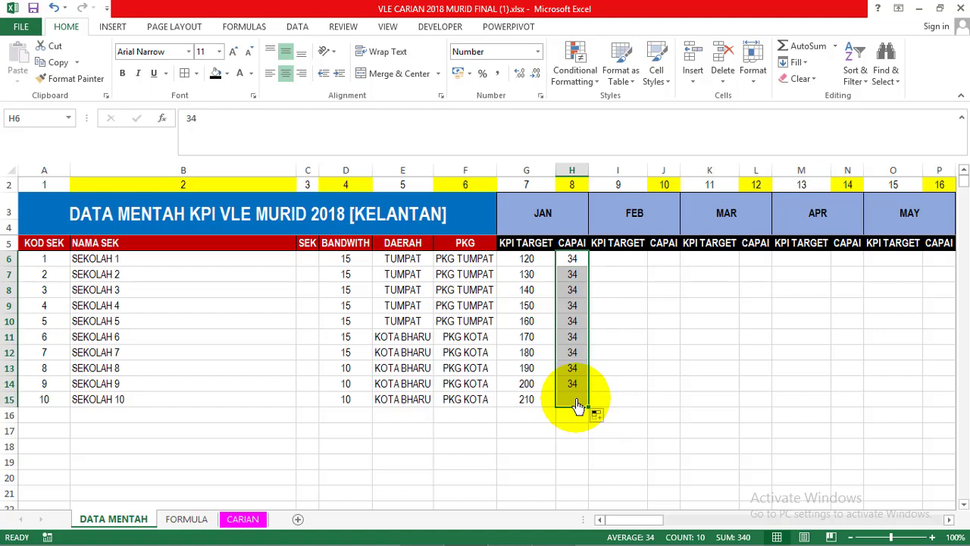
Change the January CAPAI values to 134 for SEKOLAH 6, 234 for SEKOLAH 7 and 834 for SEKOLAH 8.
{"action": "left_click", "coordinate": [568, 340]}
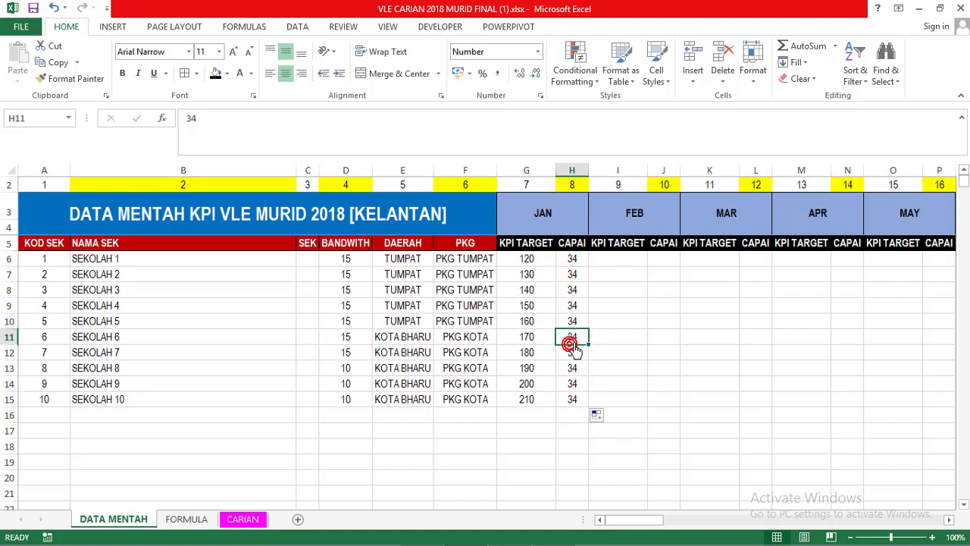
{"action": "left_click", "coordinate": [186, 123]}
{"action": "type", "text": "1"}
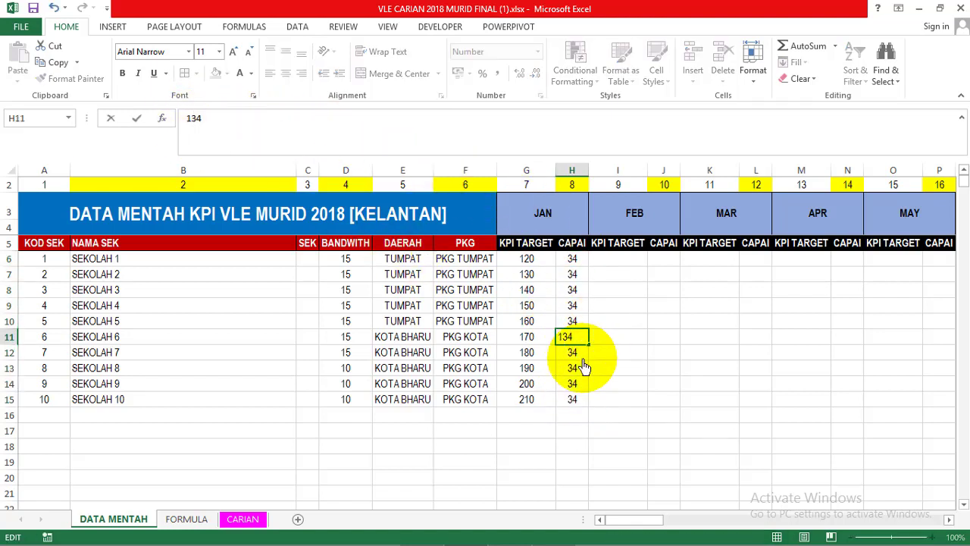
{"action": "key", "text": "Return"}
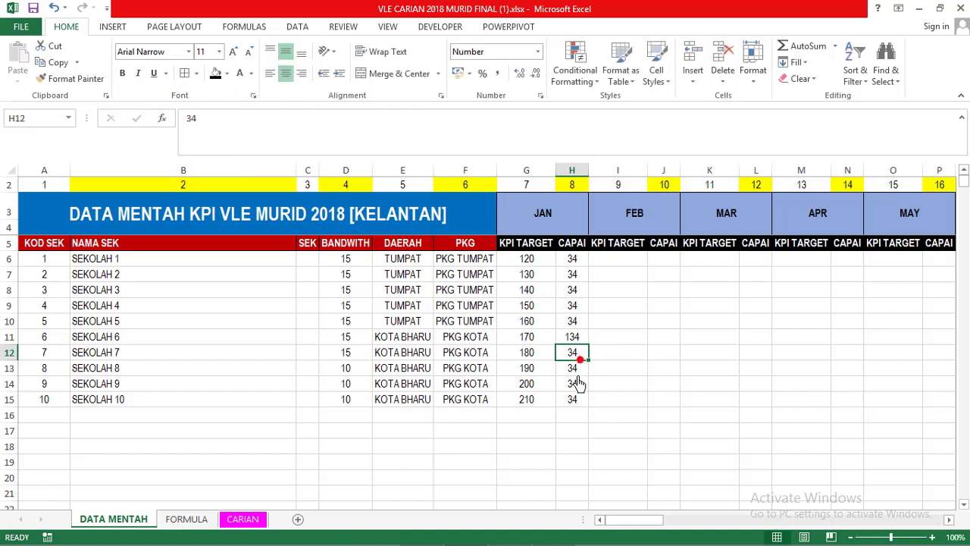
{"action": "left_click", "coordinate": [186, 121]}
{"action": "type", "text": "2"}
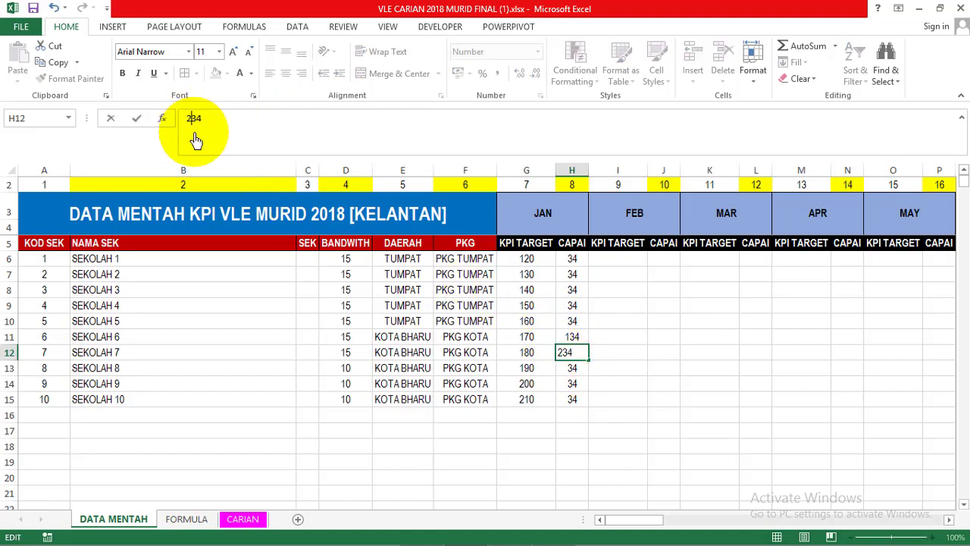
{"action": "left_click", "coordinate": [569, 370]}
{"action": "left_click", "coordinate": [186, 122]}
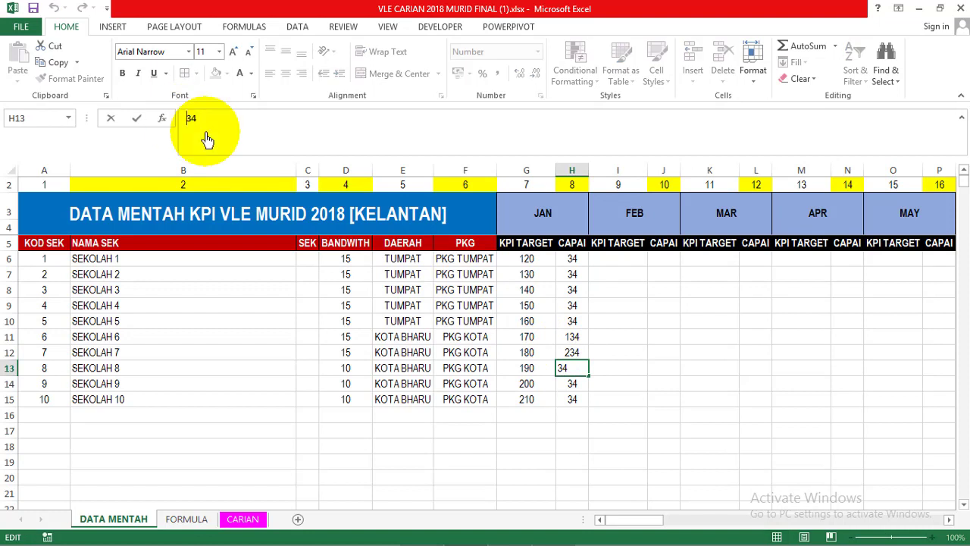
{"action": "type", "text": "8"}
{"action": "left_click", "coordinate": [716, 401]}
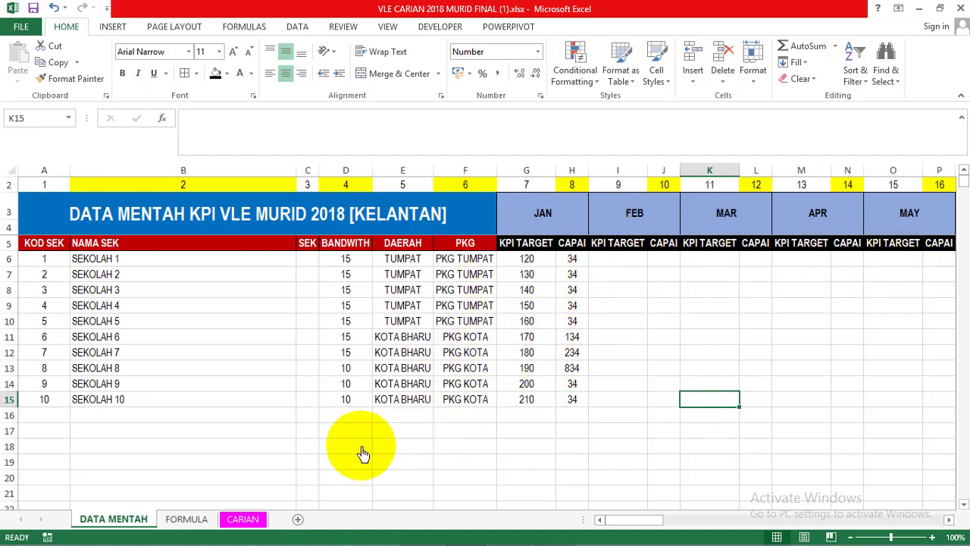
On the CARIAN sheet, start a VLOOKUP formula in the NAMA SEKOLAH cell C4 with KOD SEKOLAH cell C3 as the lookup value.
{"action": "left_click", "coordinate": [243, 519]}
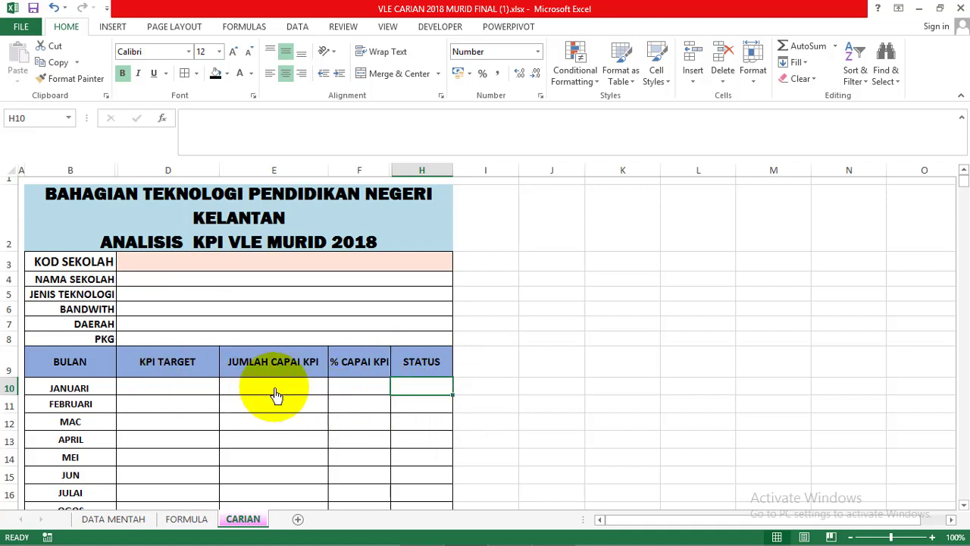
{"action": "left_click", "coordinate": [249, 265]}
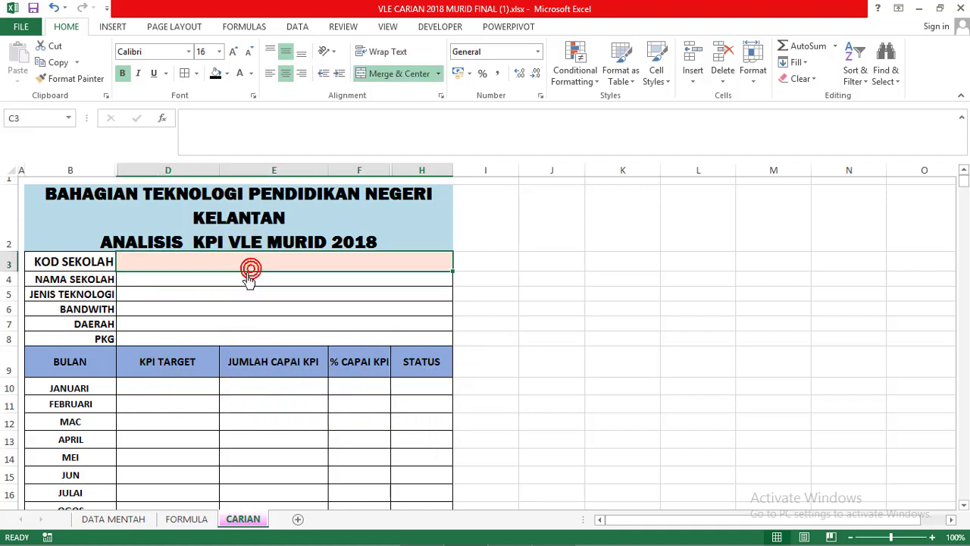
{"action": "left_click", "coordinate": [262, 279]}
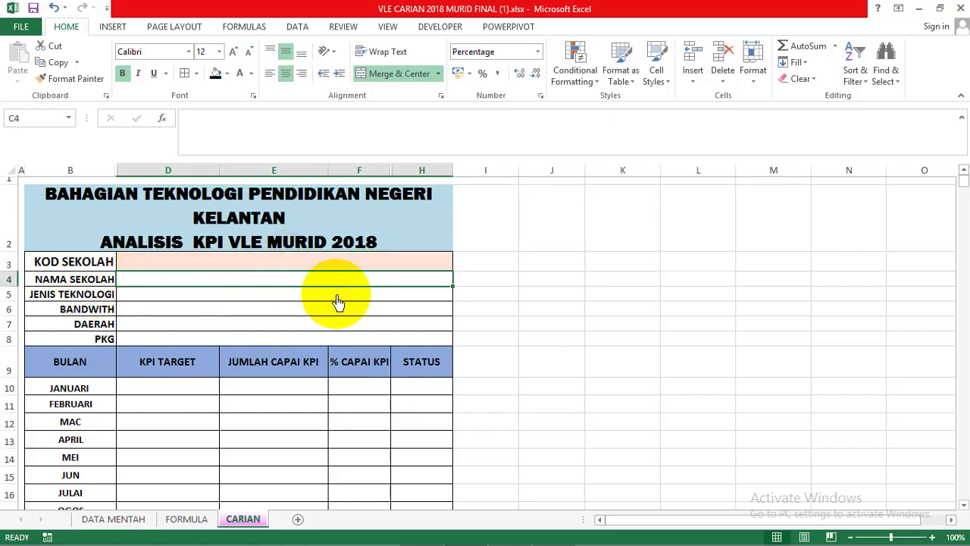
{"action": "type", "text": "="}
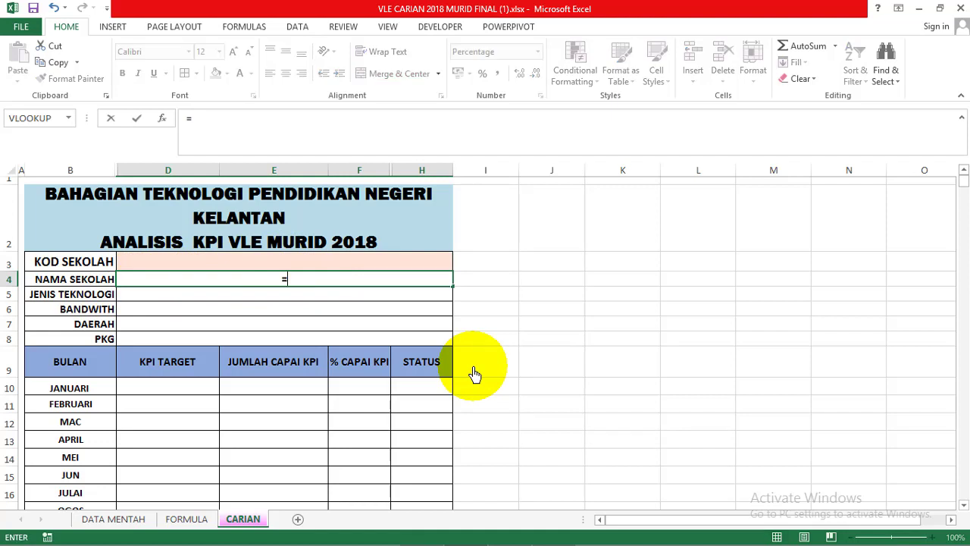
{"action": "type", "text": "V"}
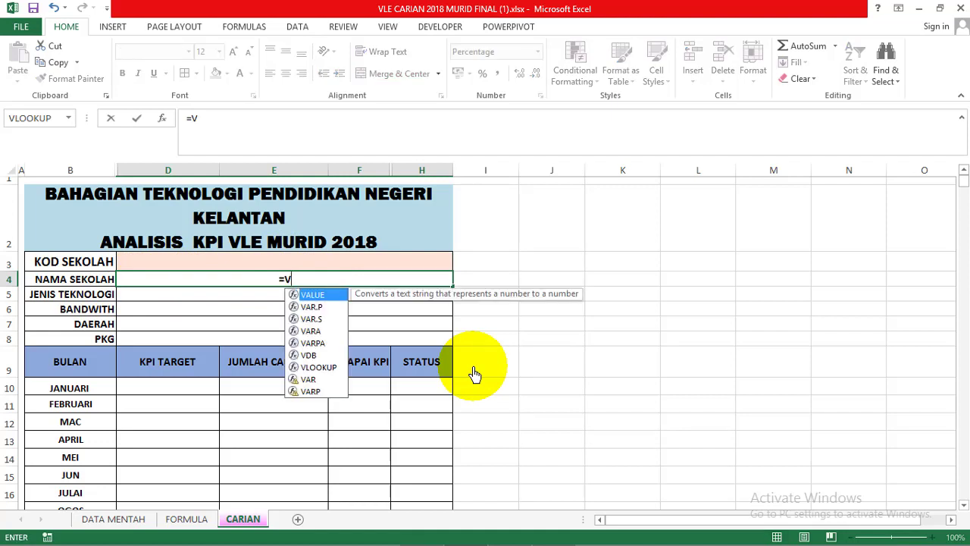
{"action": "type", "text": "LOOKUP"}
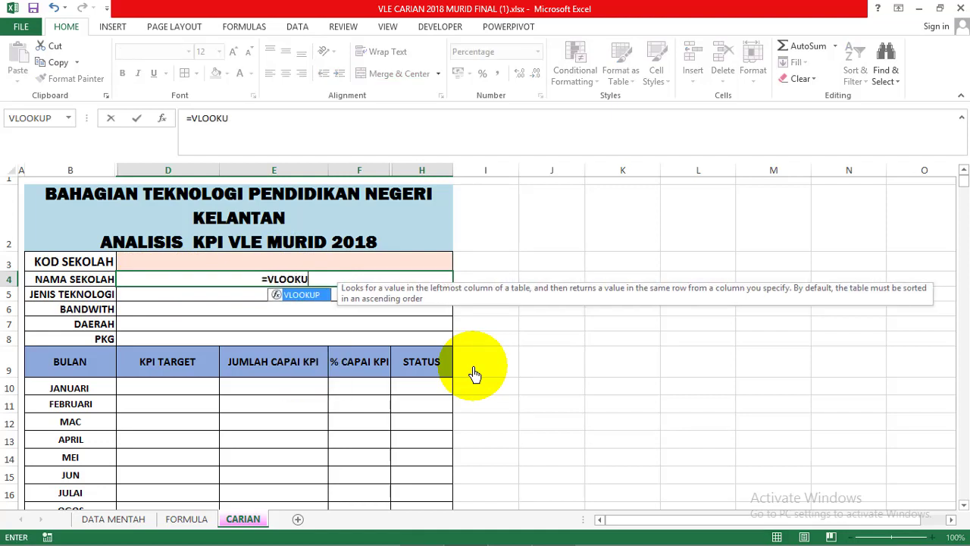
{"action": "double_click", "coordinate": [306, 298]}
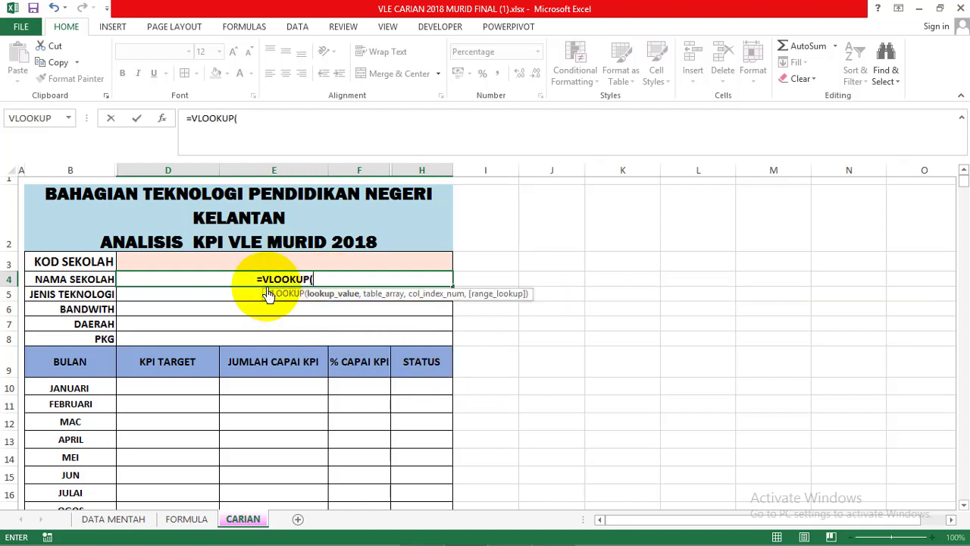
{"action": "left_click", "coordinate": [220, 266]}
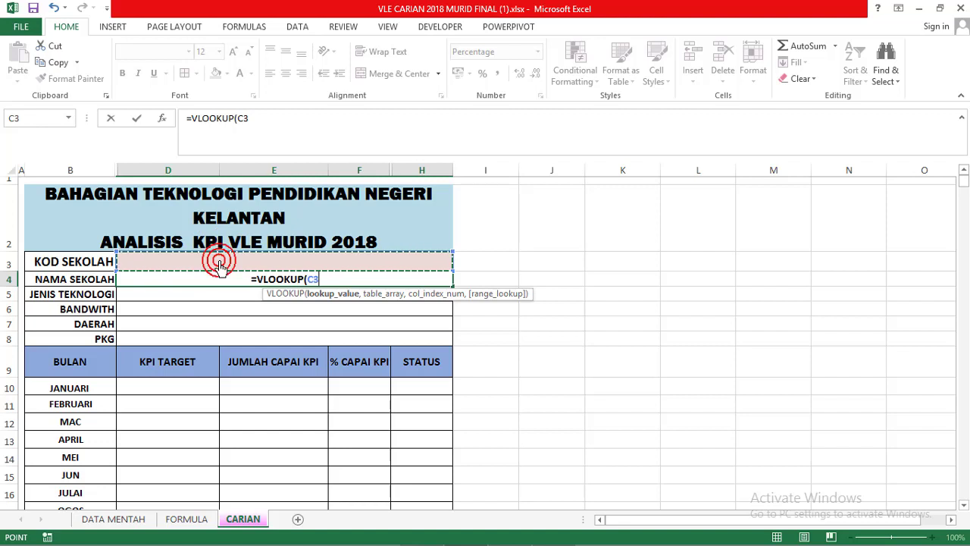
Set the VLOOKUP's table array to the range A6:Z637 on the DATA MENTAH sheet.
{"action": "left_click", "coordinate": [265, 127]}
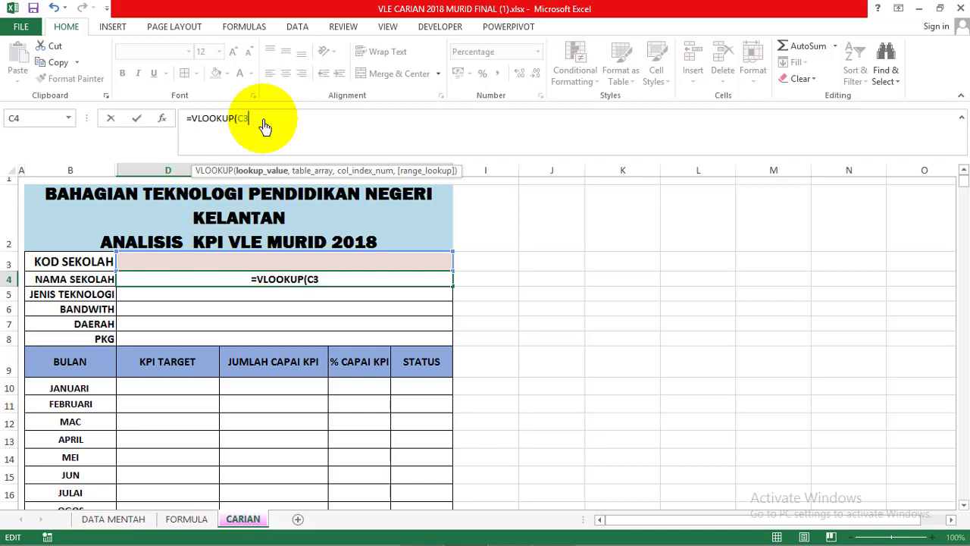
{"action": "left_click", "coordinate": [112, 521]}
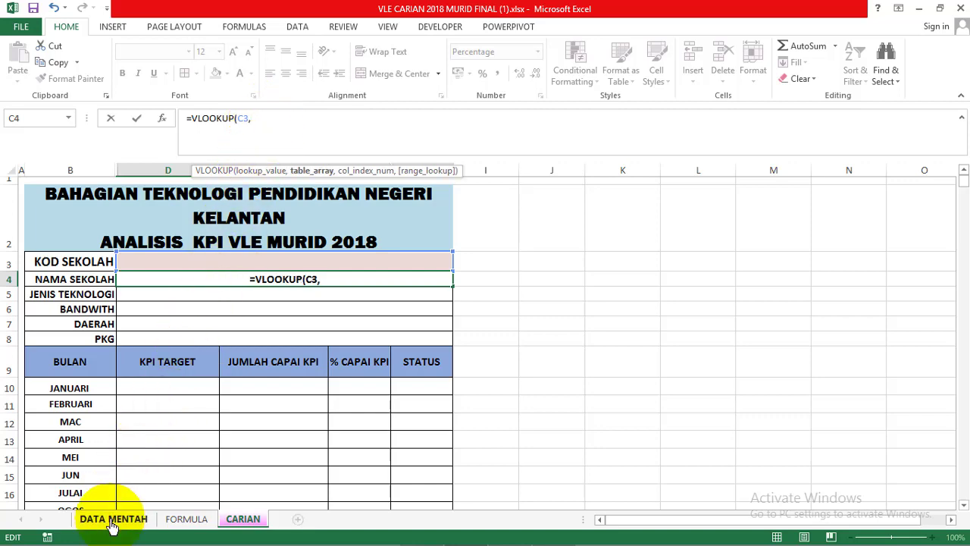
{"action": "left_click", "coordinate": [112, 521]}
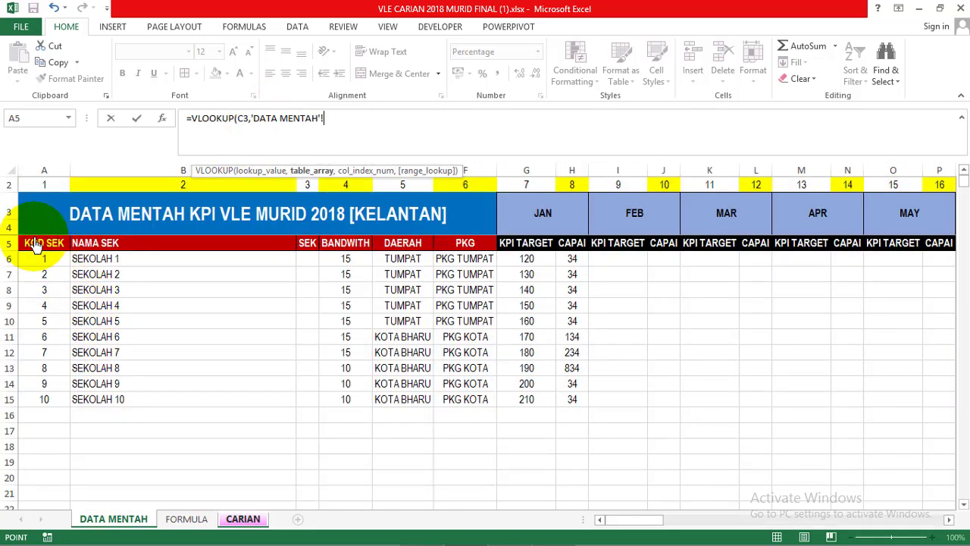
{"action": "left_click_drag", "start_coordinate": [35, 262], "coordinate": [718, 477]}
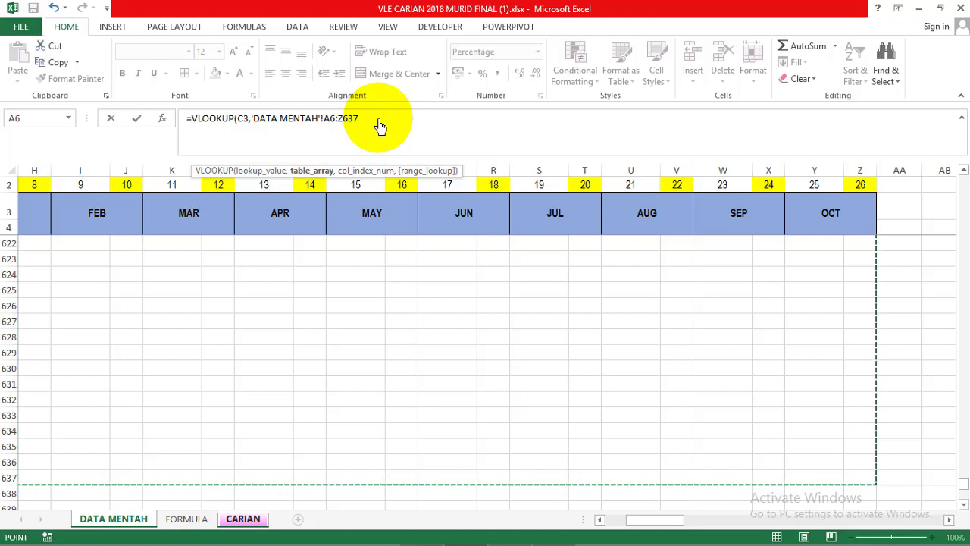
Complete the NAMA SEKOLAH formula with column index 2, as =VLOOKUP(C3,'DATA MENTAH'!A6:Z637,2).
{"action": "type", "text": ","}
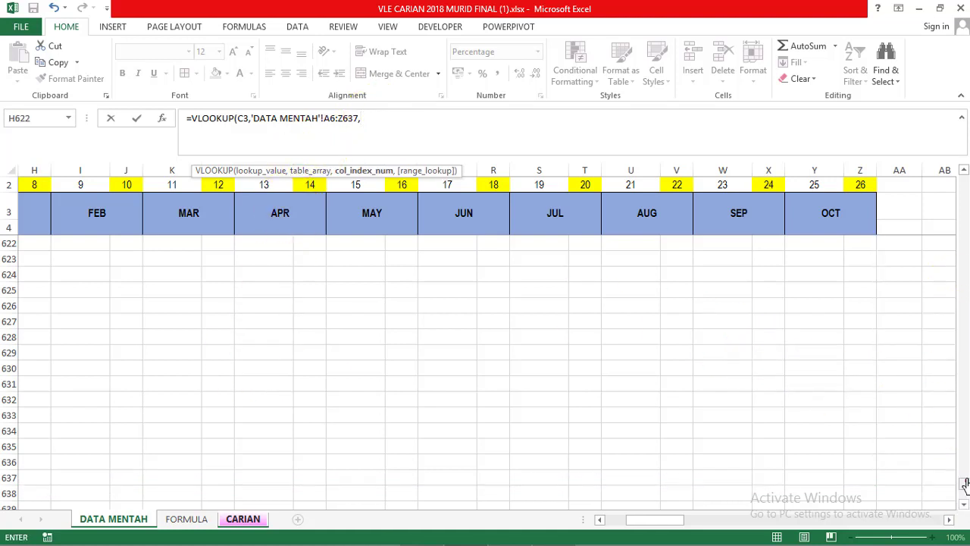
{"action": "left_click_drag", "start_coordinate": [964, 485], "coordinate": [963, 177]}
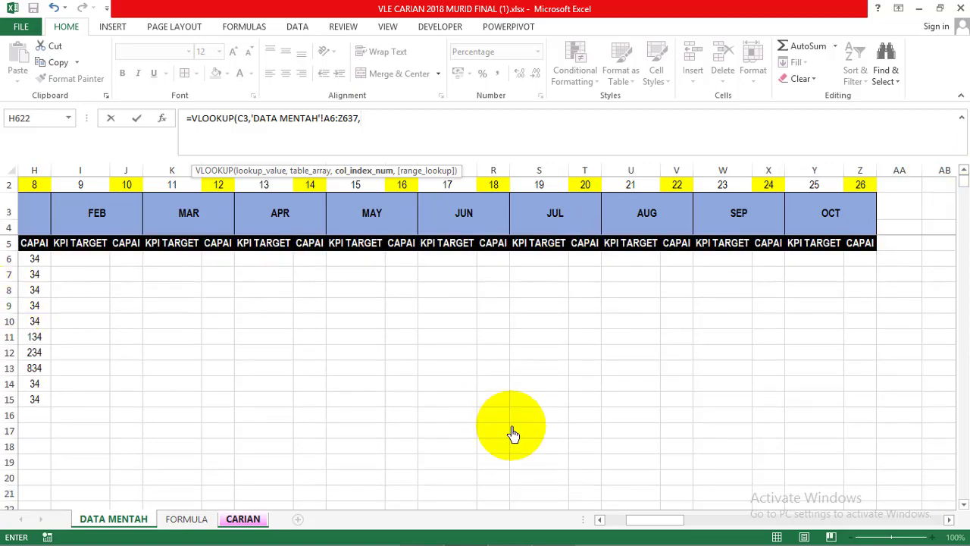
{"action": "left_click_drag", "start_coordinate": [667, 519], "coordinate": [595, 519]}
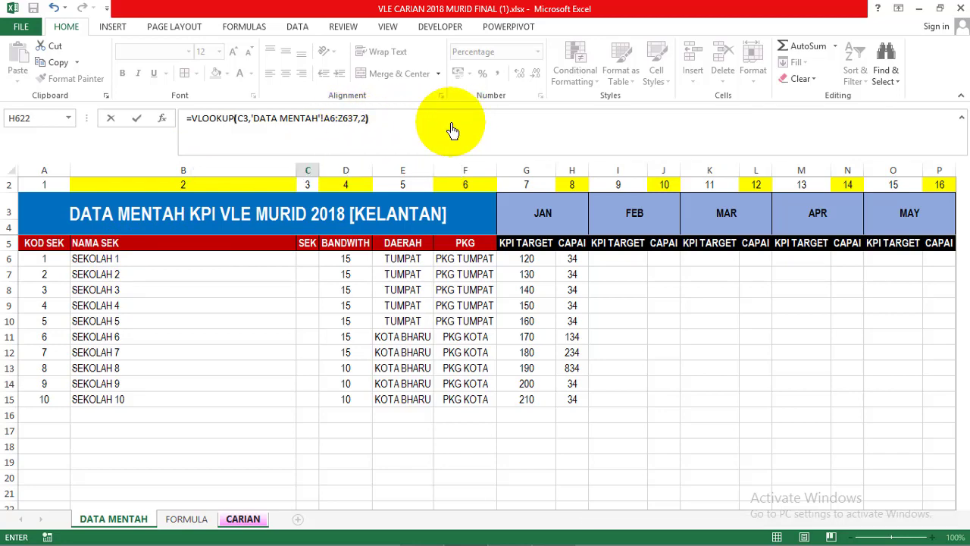
{"action": "key", "text": "Return"}
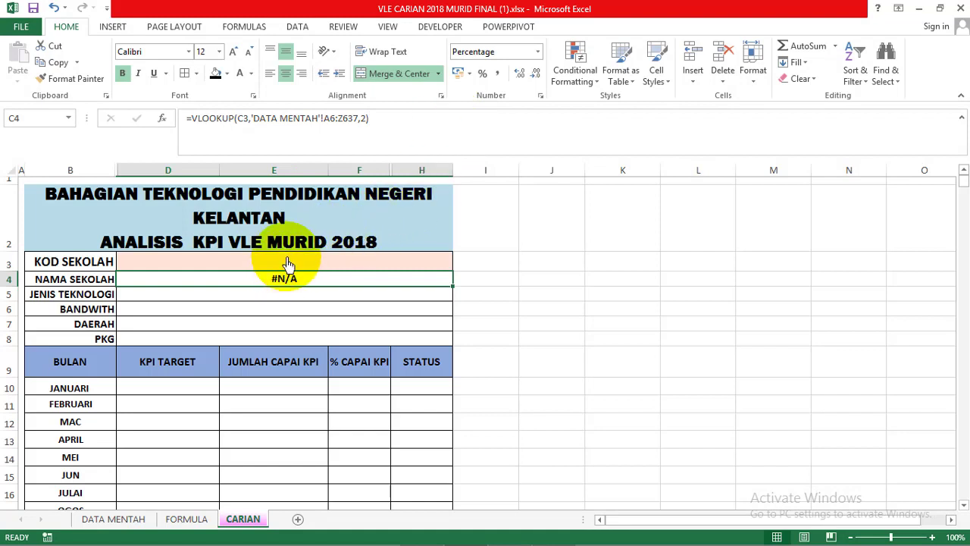
Enter school code 1 in the KOD SEKOLAH cell C3 on the CARIAN sheet.
{"action": "left_click", "coordinate": [340, 258]}
{"action": "type", "text": "1"}
{"action": "left_click", "coordinate": [522, 295]}
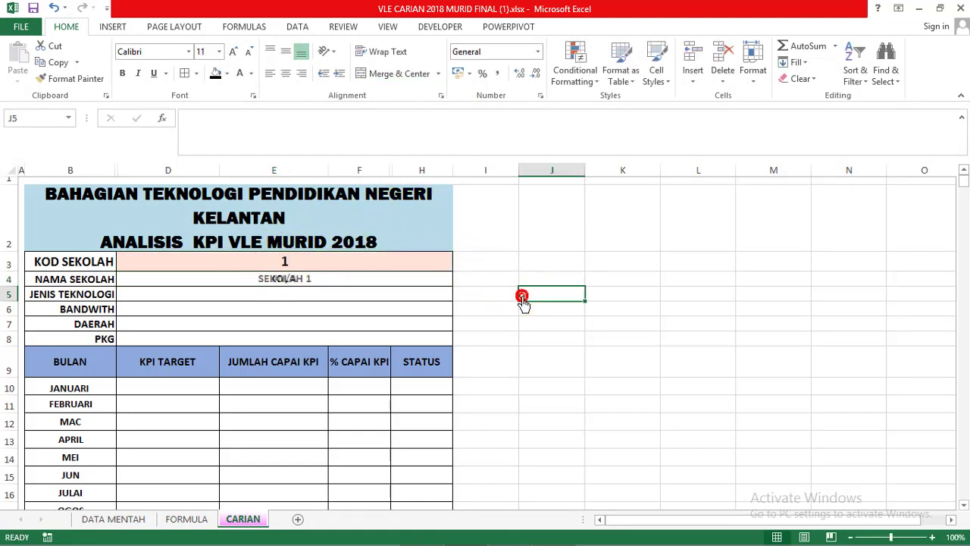
Make the NAMA SEKOLAH formula's references absolute as $C$3 and $A$6:$Z$637, and fill it down through the PKG row.
{"action": "left_click", "coordinate": [311, 282]}
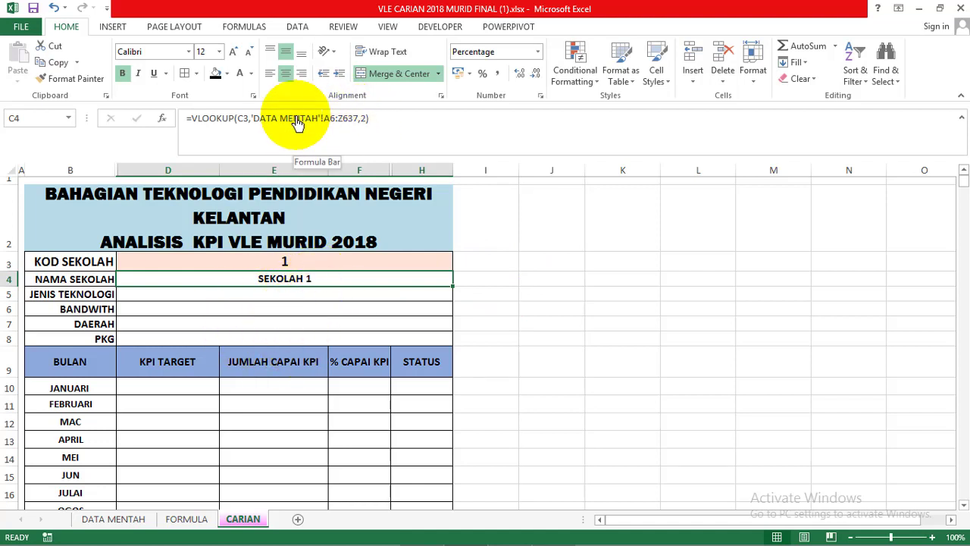
{"action": "left_click", "coordinate": [250, 126]}
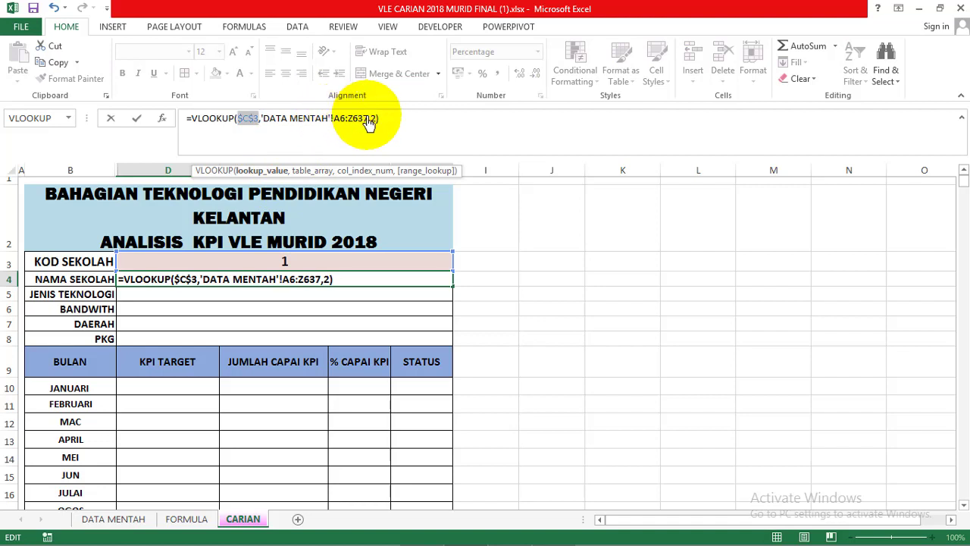
{"action": "left_click", "coordinate": [347, 124]}
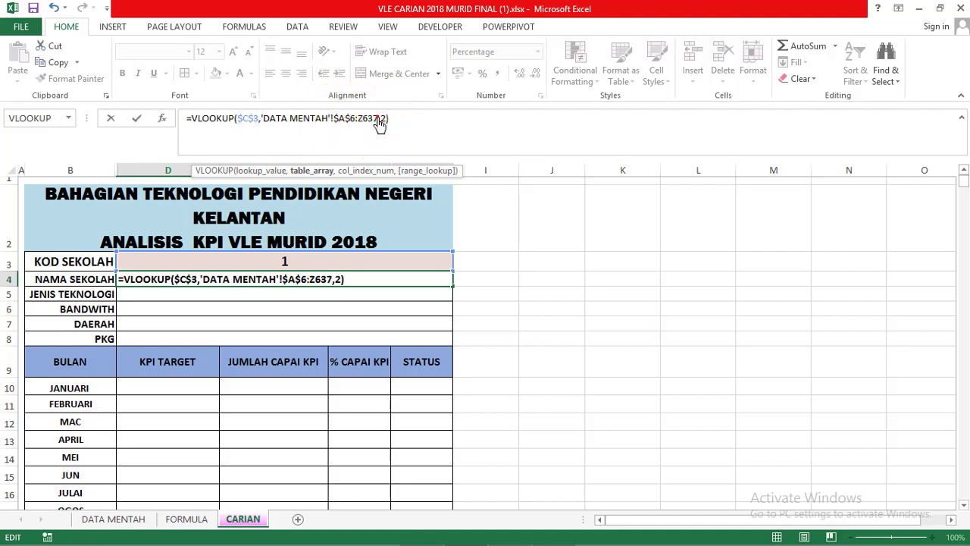
{"action": "left_click", "coordinate": [378, 122]}
{"action": "key", "text": "F4"}
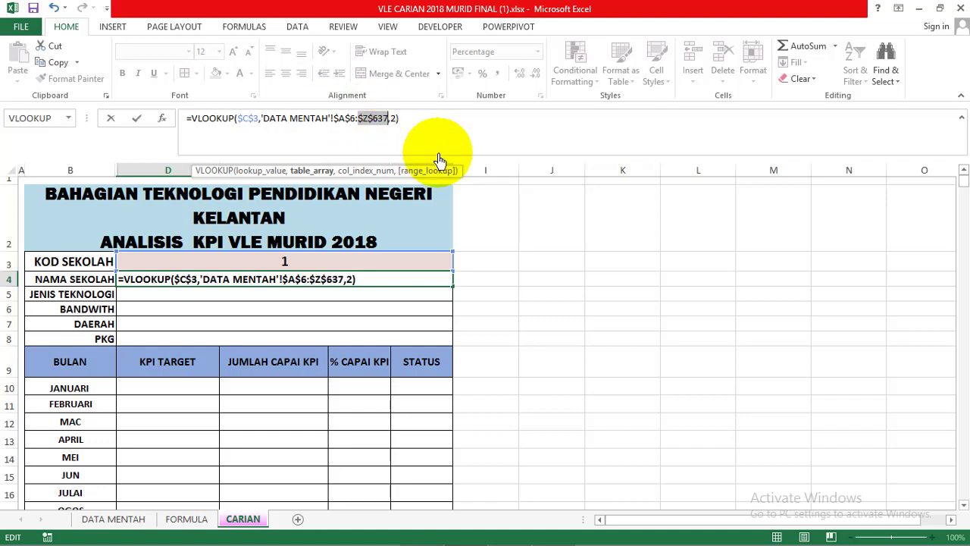
{"action": "key", "text": "ctrl+Return"}
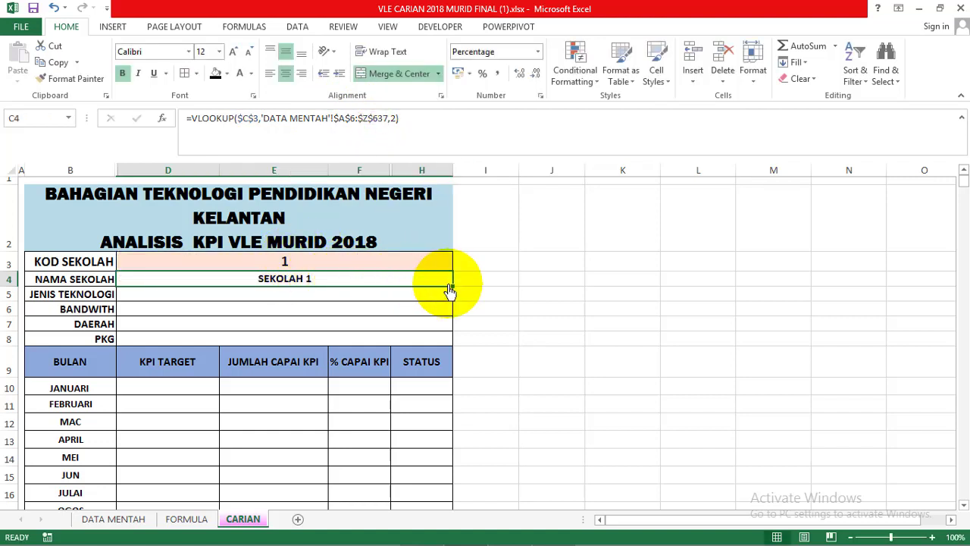
{"action": "left_click_drag", "start_coordinate": [450, 289], "coordinate": [444, 346]}
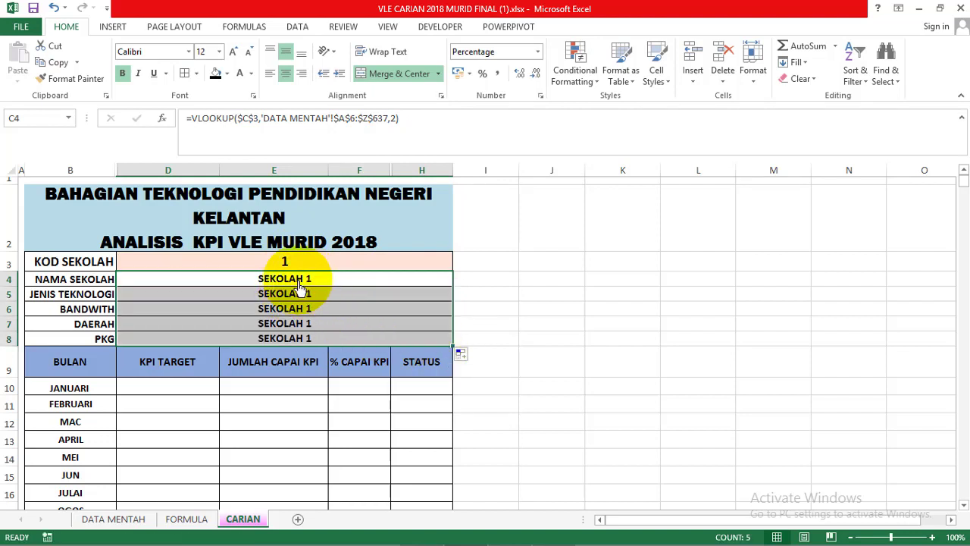
Check the columns on the DATA MENTAH sheet and delete the JENIS TEKNOLOGI row from the CARIAN sheet.
{"action": "left_click", "coordinate": [155, 296]}
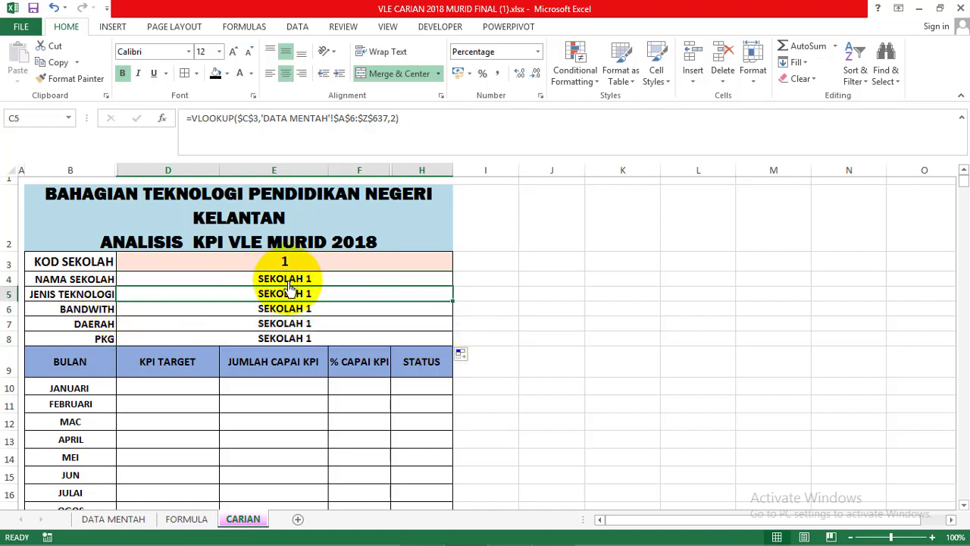
{"action": "left_click", "coordinate": [133, 520]}
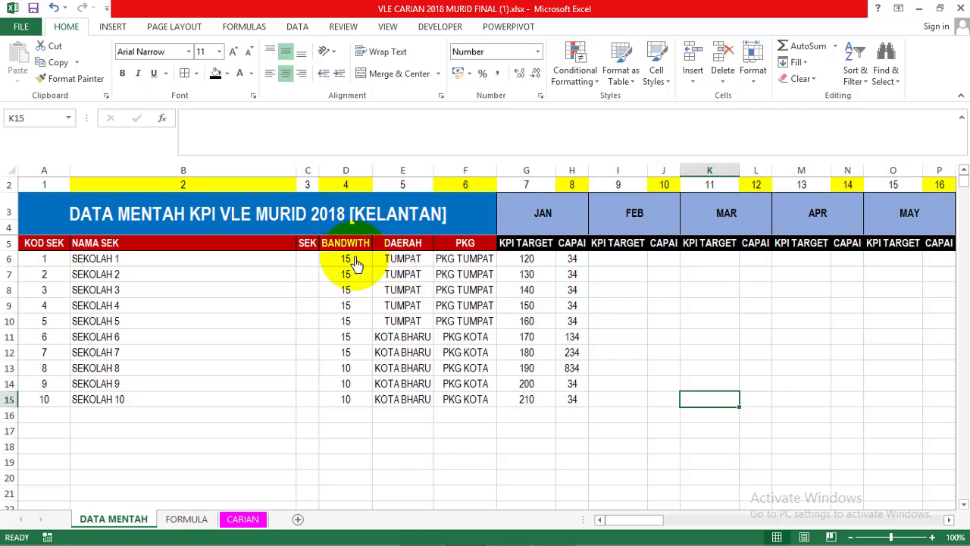
{"action": "left_click", "coordinate": [242, 519]}
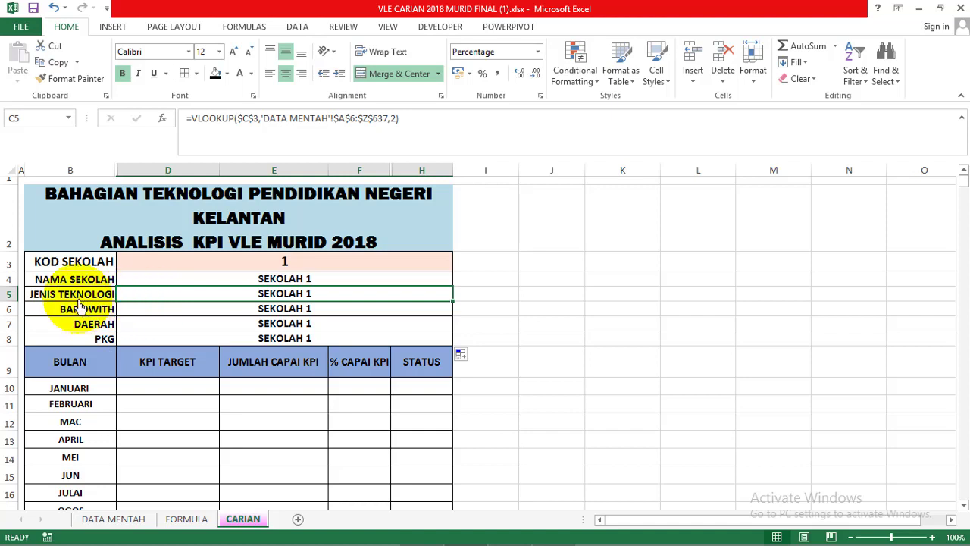
{"action": "left_click", "coordinate": [10, 296]}
{"action": "right_click", "coordinate": [10, 296]}
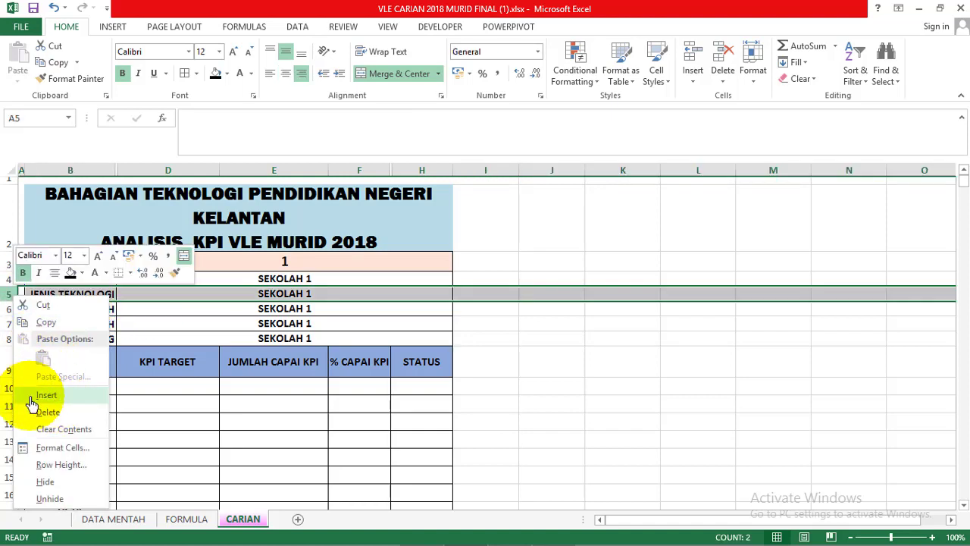
{"action": "left_click", "coordinate": [67, 415]}
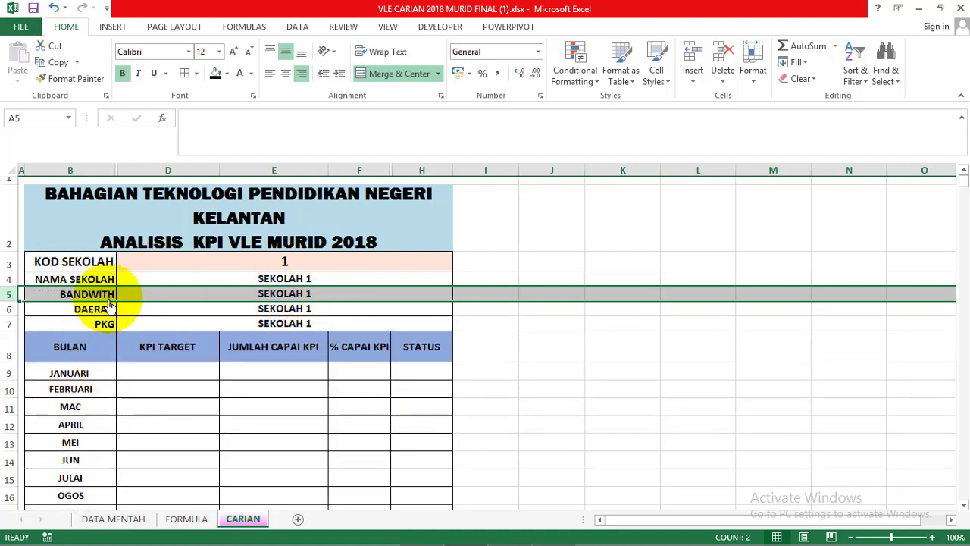
Check the BANDWITH column number on DATA MENTAH and set the column index in the BANDWITH formula C5 to 4.
{"action": "left_click", "coordinate": [133, 520]}
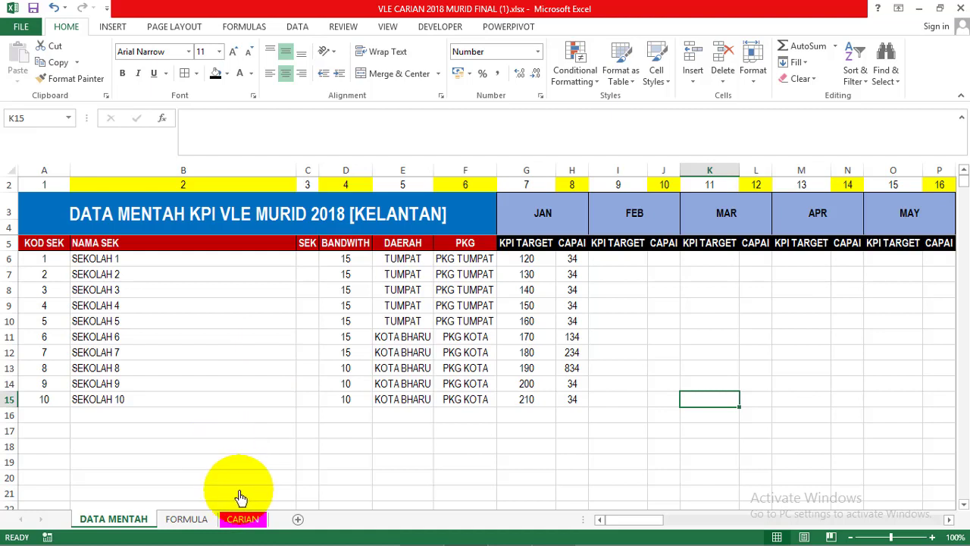
{"action": "left_click", "coordinate": [250, 523]}
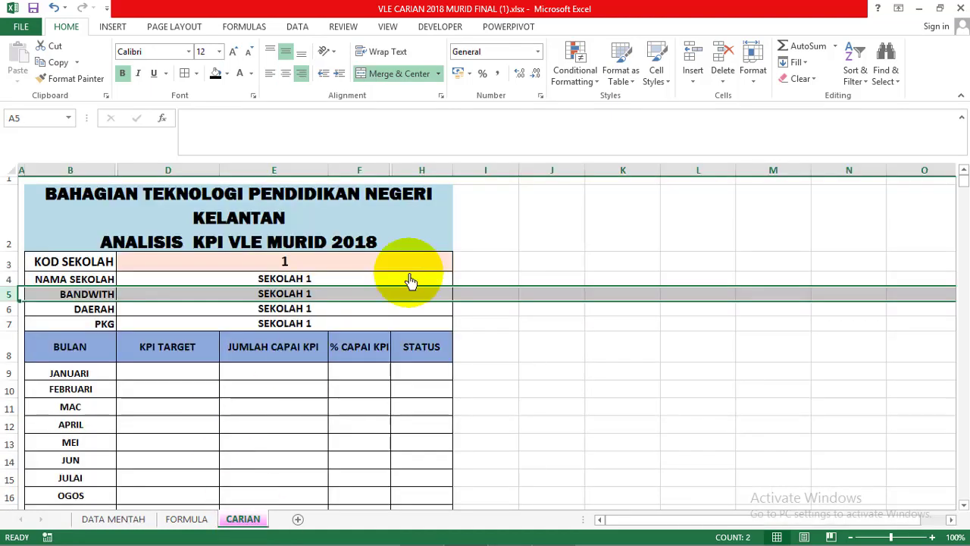
{"action": "left_click", "coordinate": [280, 309]}
{"action": "left_click", "coordinate": [282, 294]}
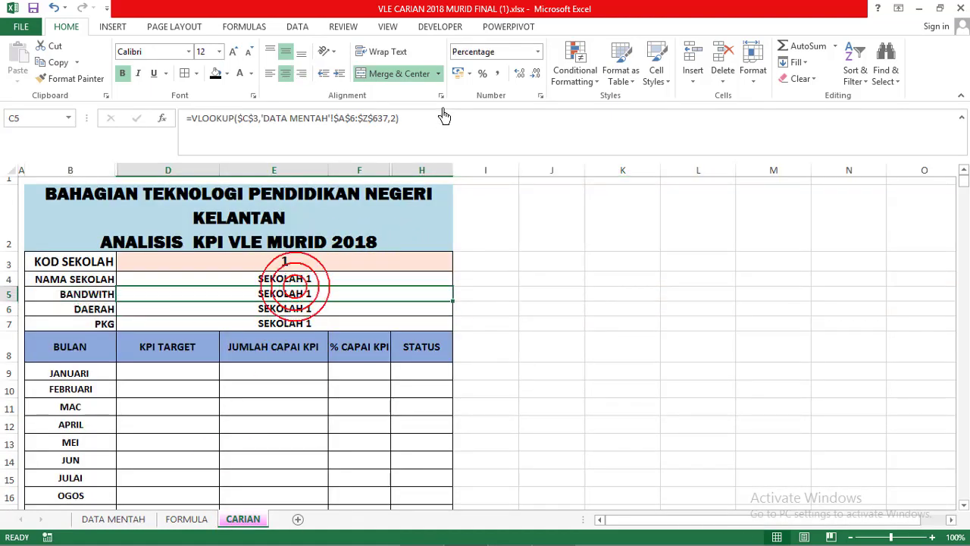
{"action": "left_click", "coordinate": [395, 122]}
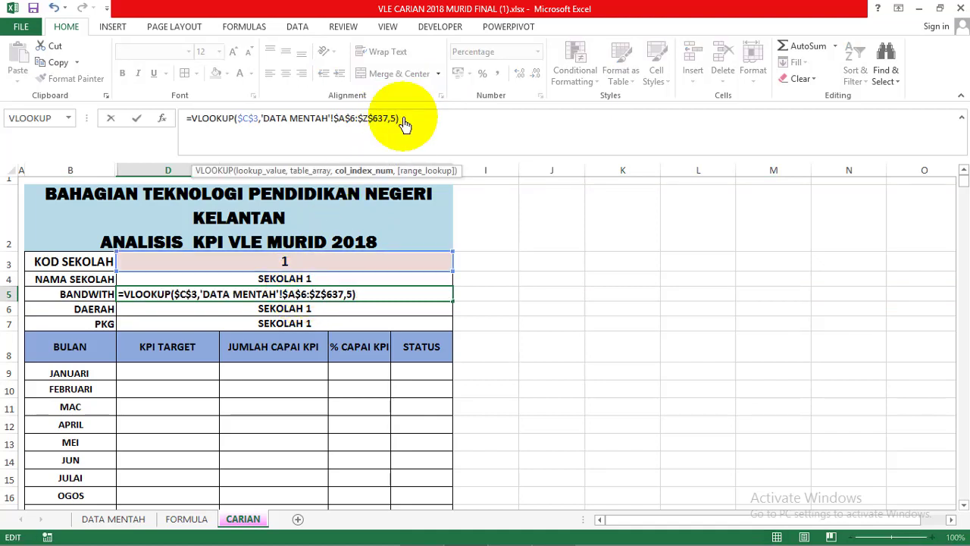
{"action": "key", "text": "Escape"}
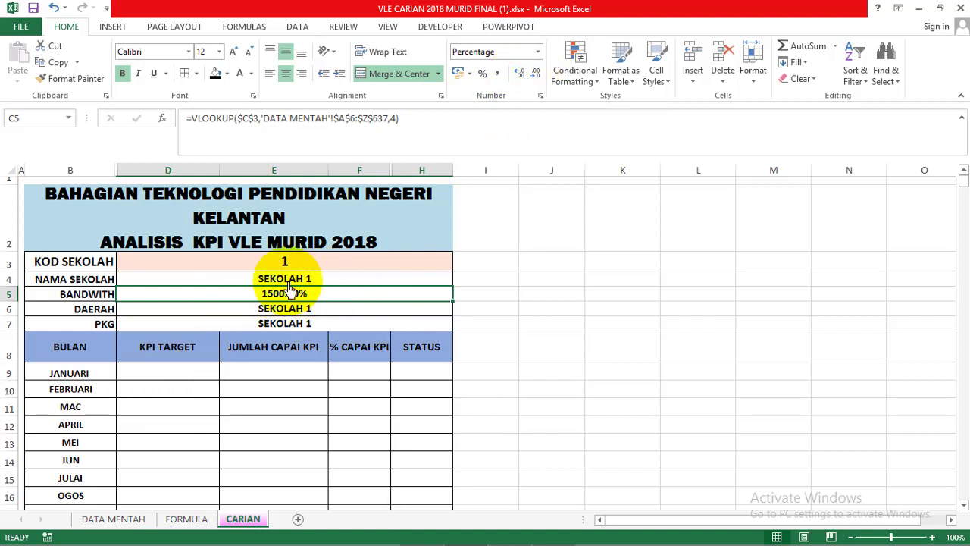
Format the BANDWITH result in C5 as Number with no decimal places.
{"action": "left_click", "coordinate": [538, 55]}
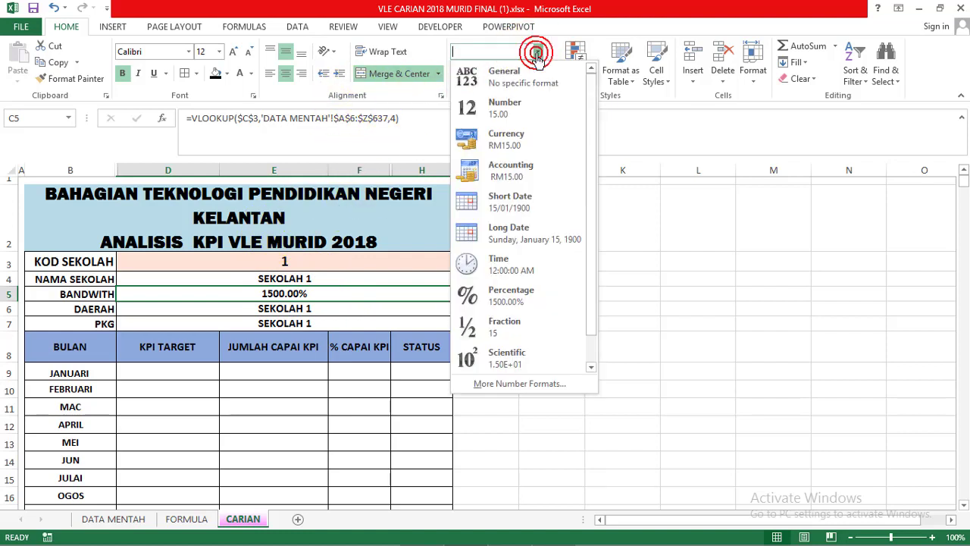
{"action": "left_click", "coordinate": [516, 110]}
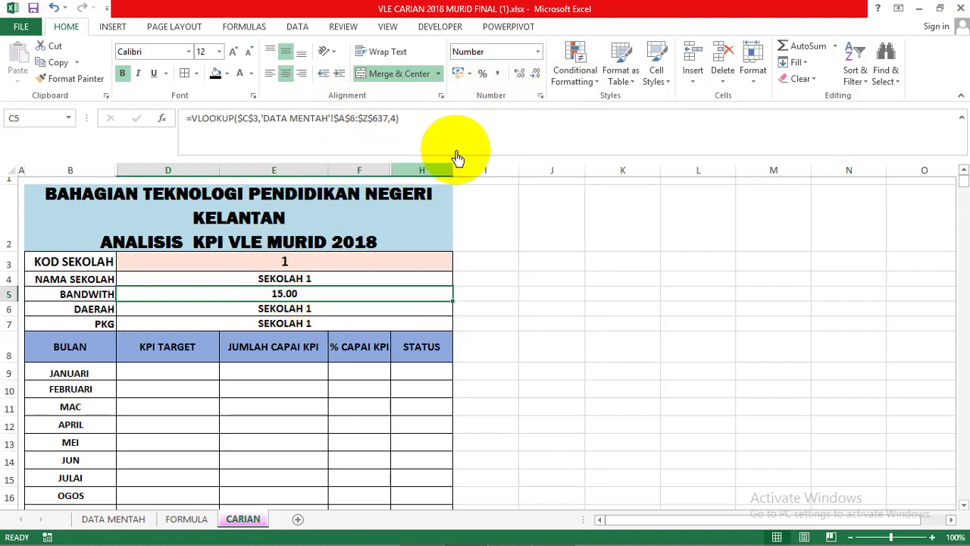
{"action": "left_click", "coordinate": [537, 77]}
{"action": "left_click", "coordinate": [538, 77]}
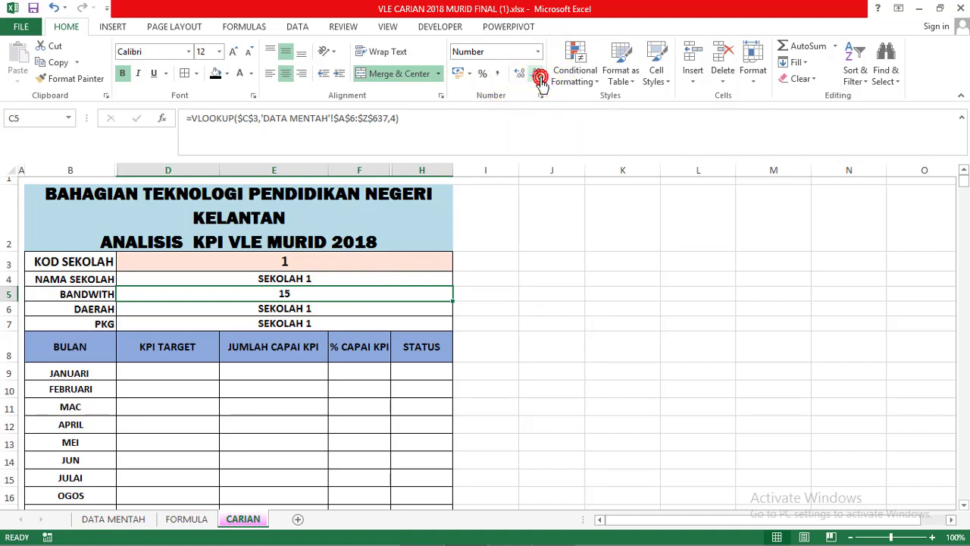
Check the DAERAH column number on DATA MENTAH and set the column index in the DAERAH formula C6 to 5.
{"action": "left_click", "coordinate": [240, 311]}
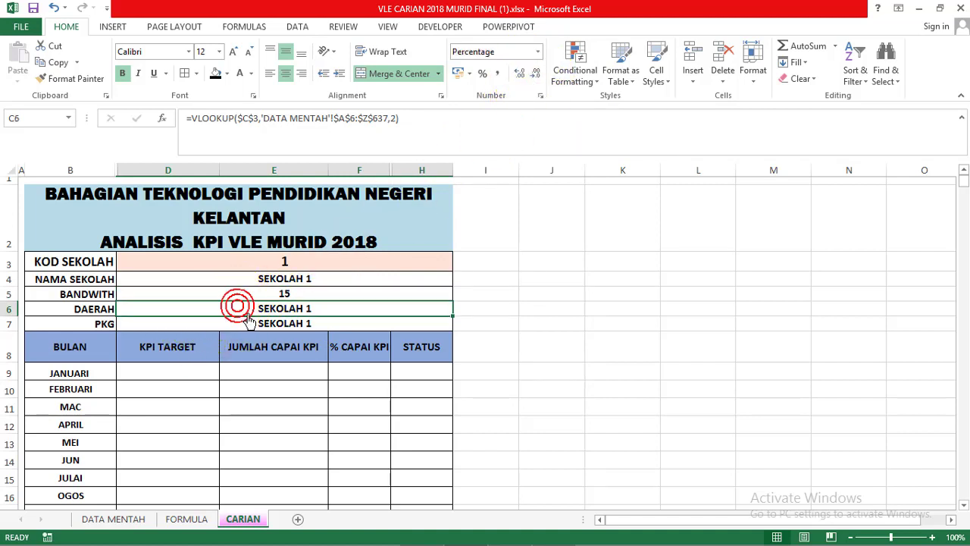
{"action": "left_click", "coordinate": [116, 522]}
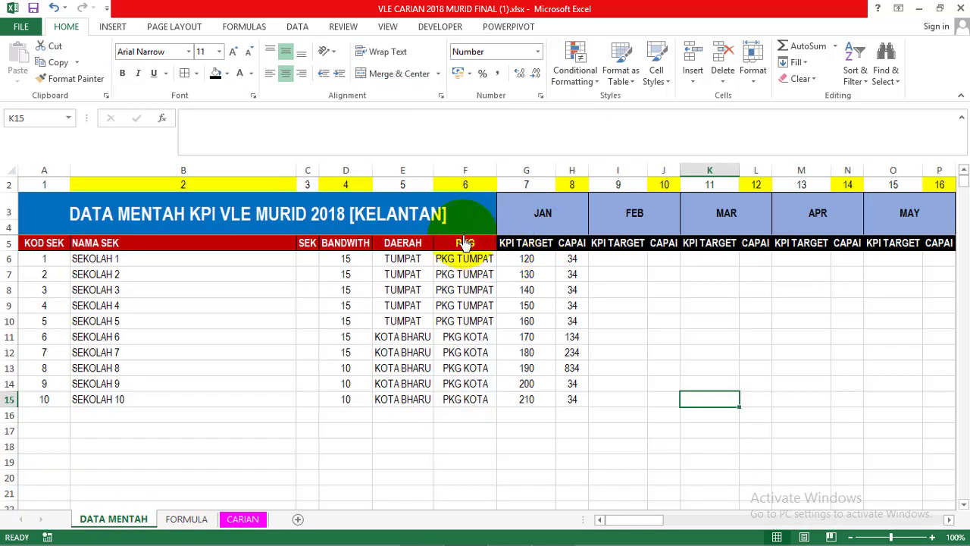
{"action": "left_click", "coordinate": [241, 520]}
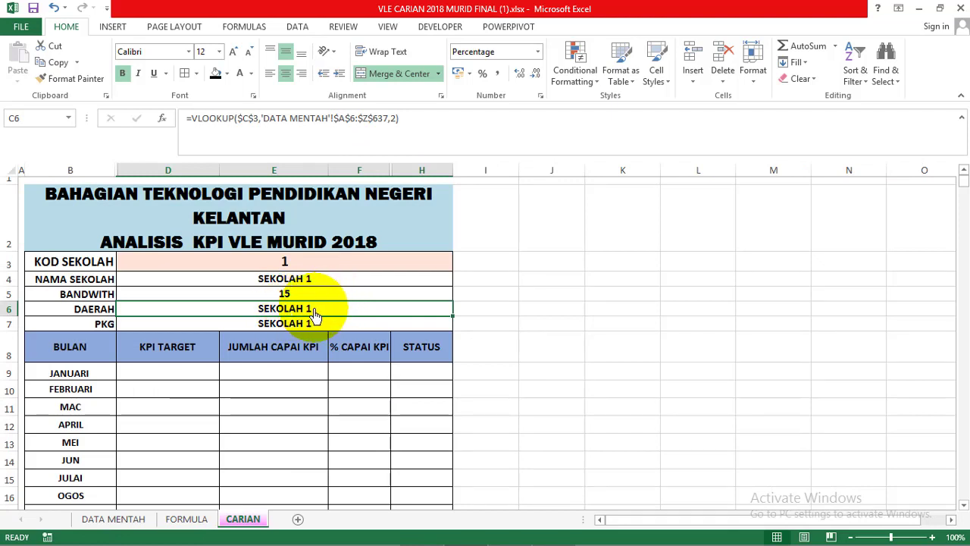
{"action": "left_click", "coordinate": [396, 123]}
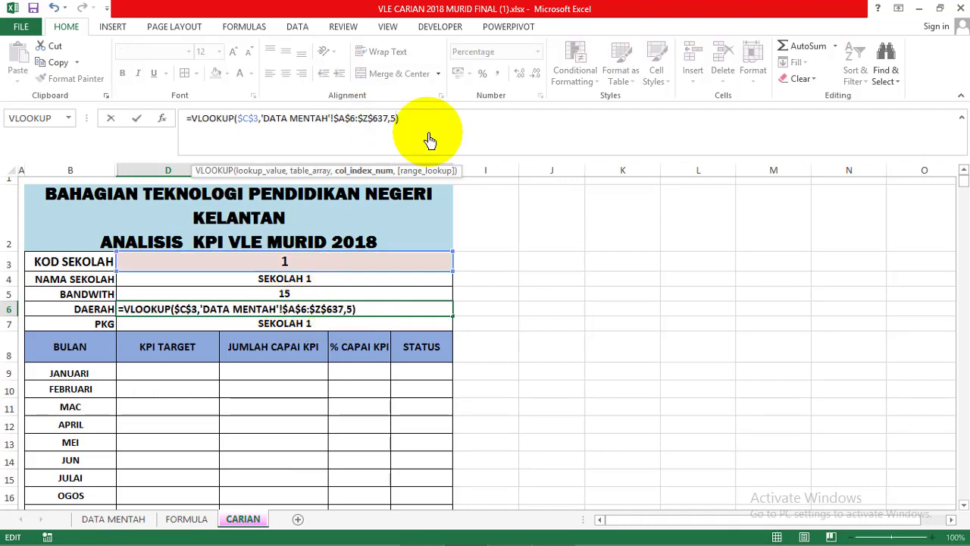
{"action": "key", "text": "Escape"}
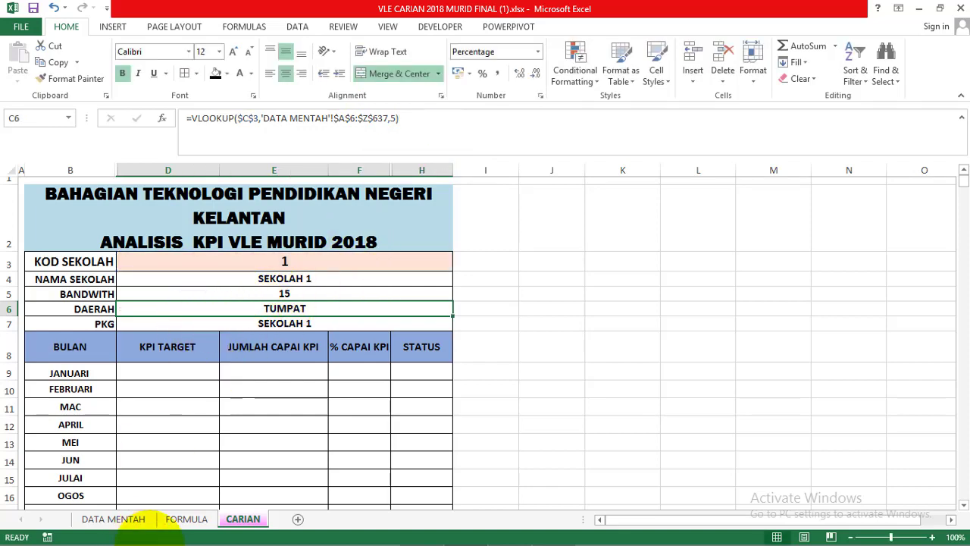
Check the PKG column number on DATA MENTAH and set the column index in the PKG formula C7 to 6.
{"action": "left_click", "coordinate": [114, 520]}
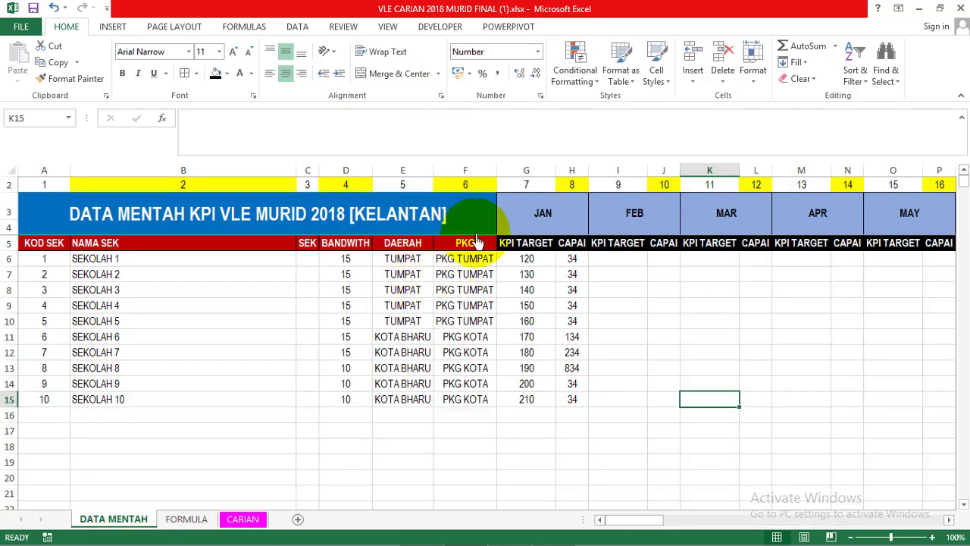
{"action": "left_click", "coordinate": [244, 519]}
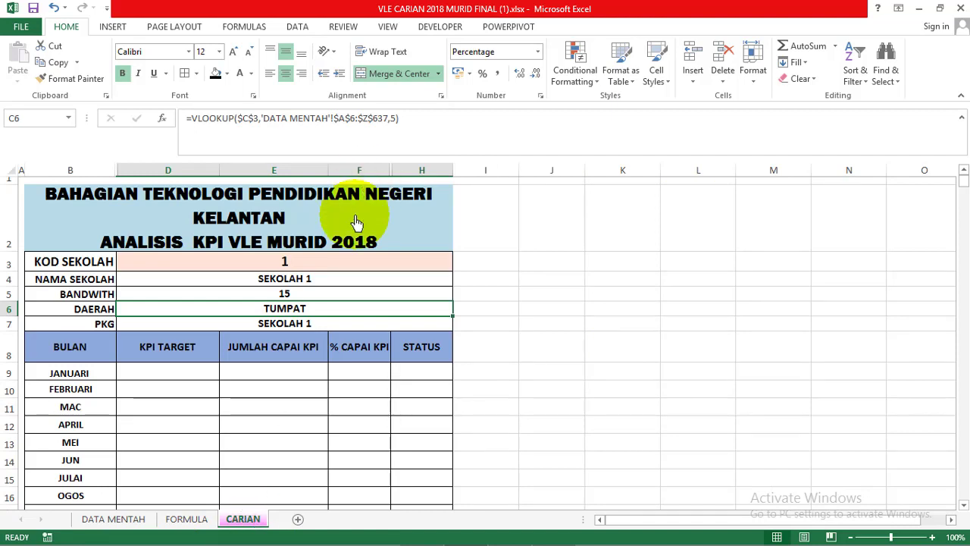
{"action": "left_click", "coordinate": [307, 324]}
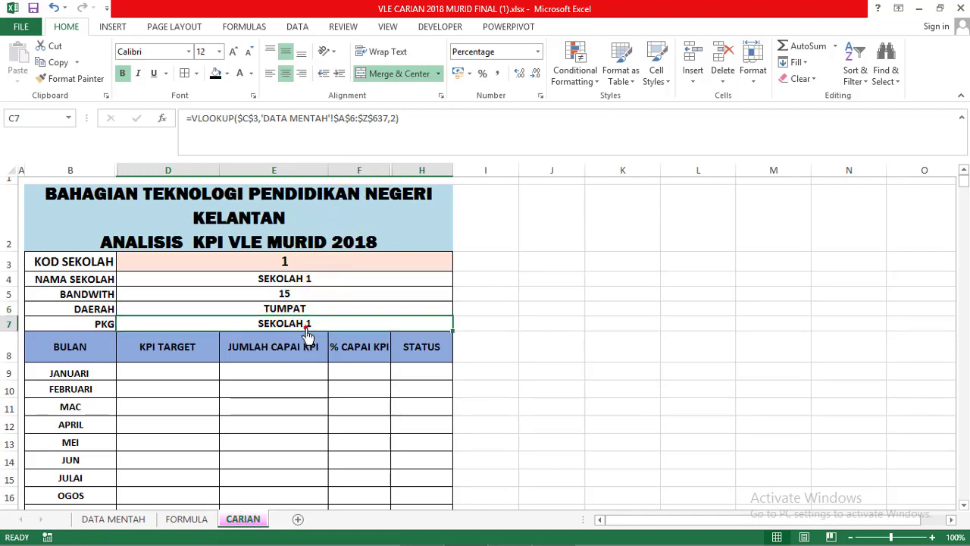
{"action": "left_click", "coordinate": [396, 123]}
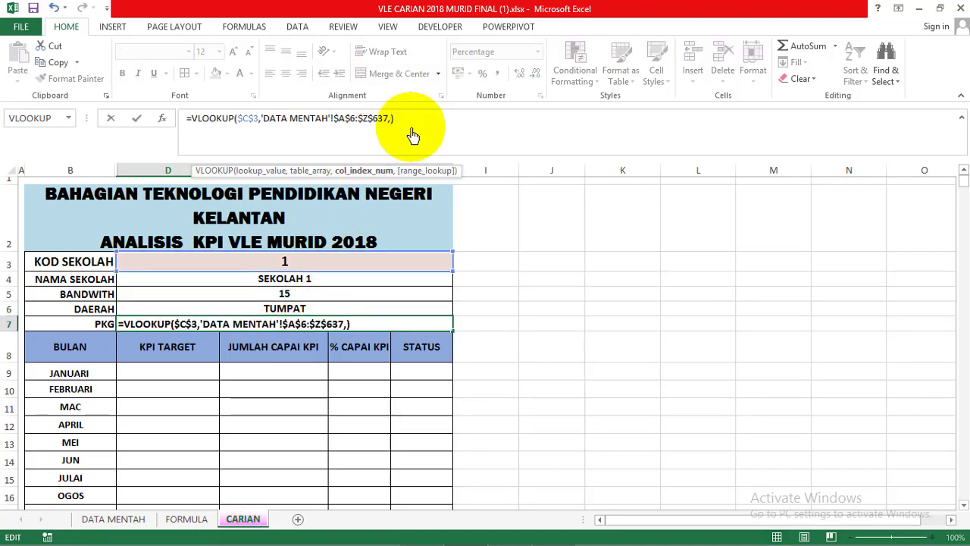
{"action": "key", "text": "Return"}
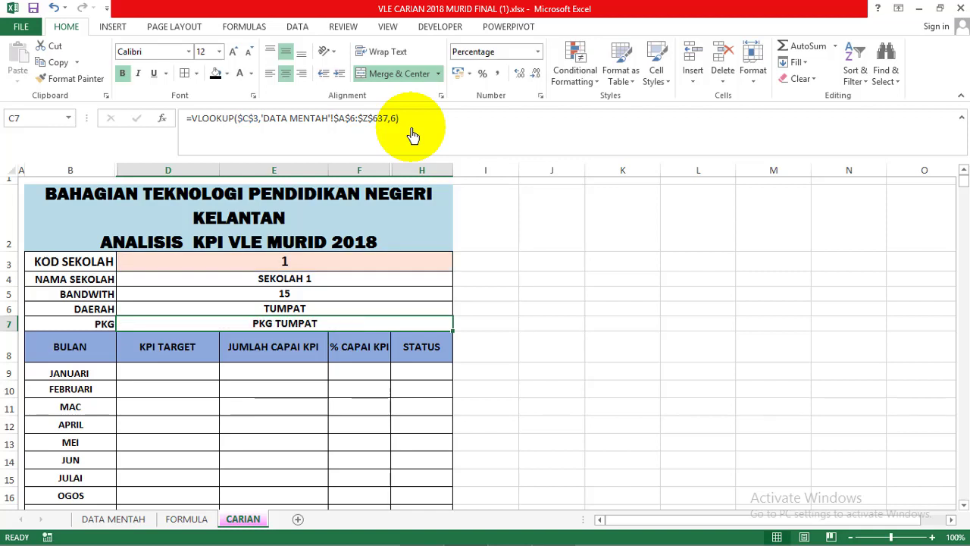
Start a VLOOKUP in the JANUARI KPI TARGET cell D9 using school code C3 and the DATA MENTAH range A6:Z492.
{"action": "left_click", "coordinate": [134, 377]}
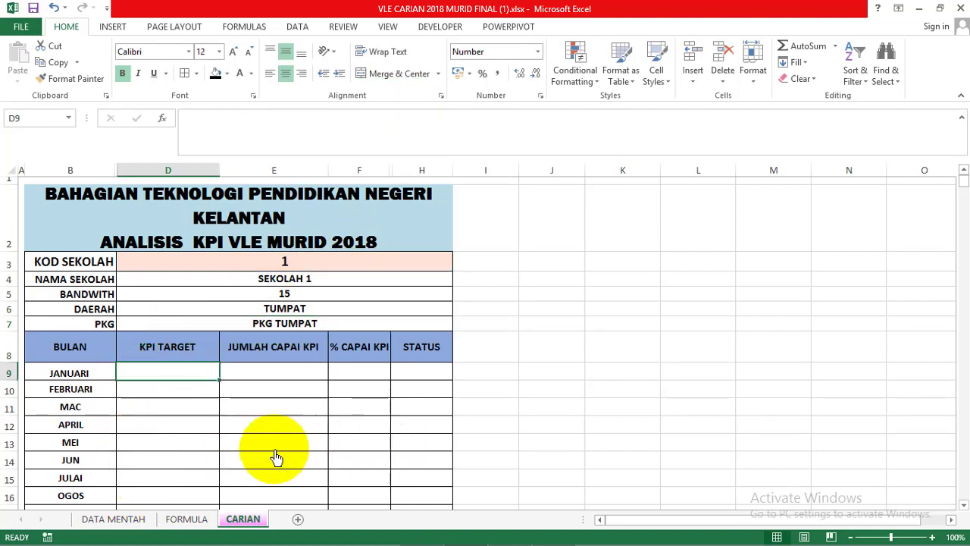
{"action": "type", "text": "="}
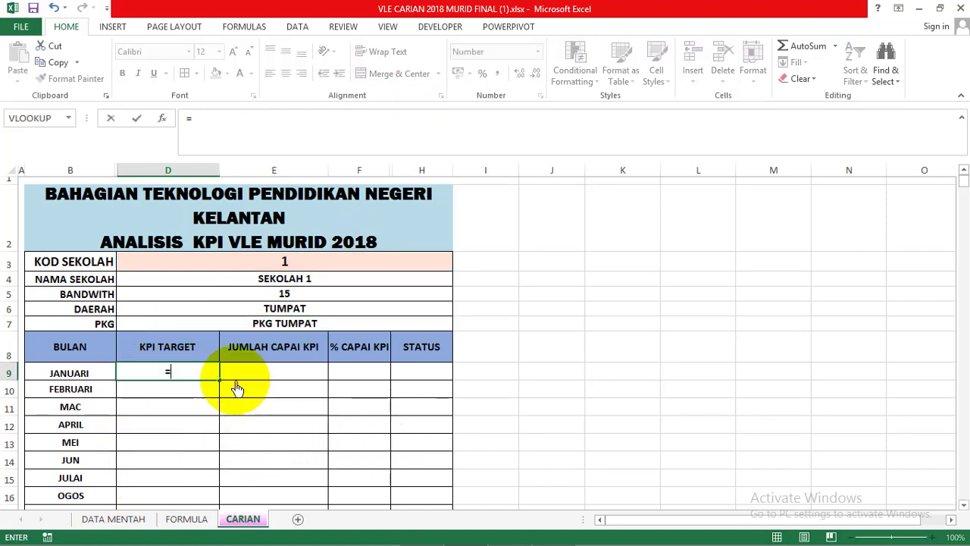
{"action": "type", "text": "VLO"}
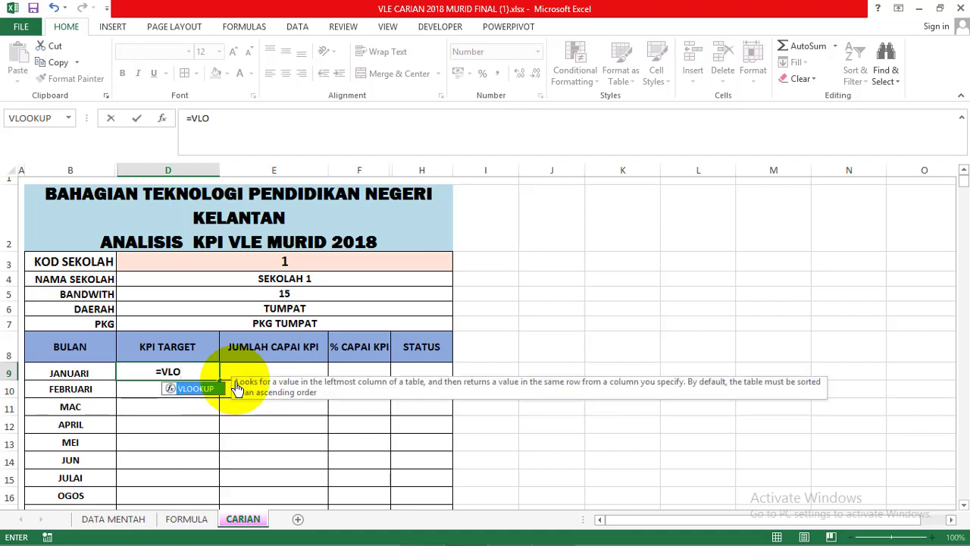
{"action": "double_click", "coordinate": [196, 388]}
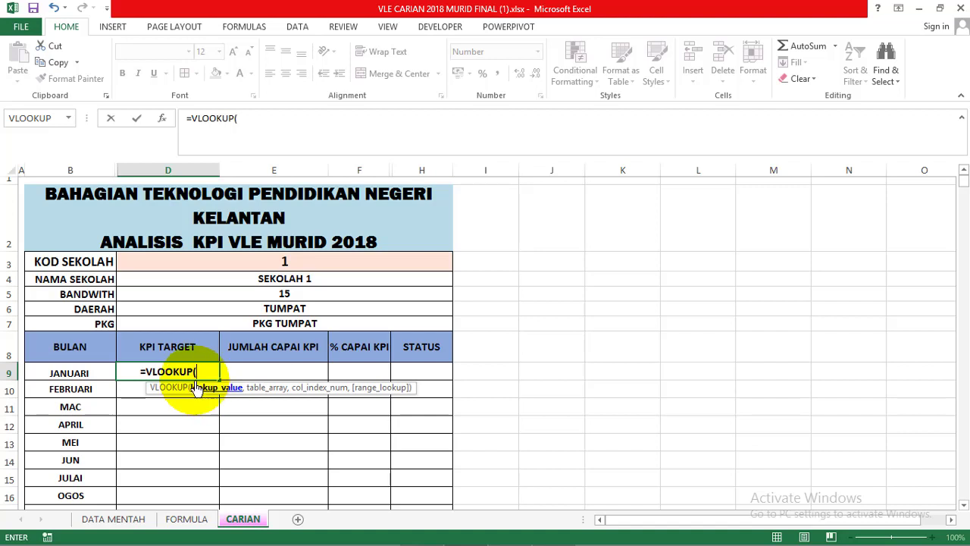
{"action": "left_click", "coordinate": [294, 271]}
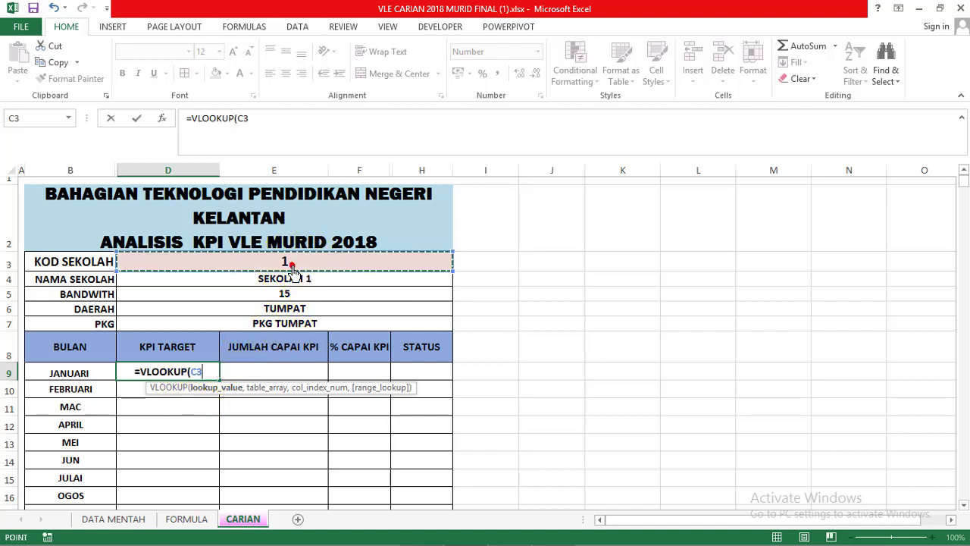
{"action": "type", "text": ","}
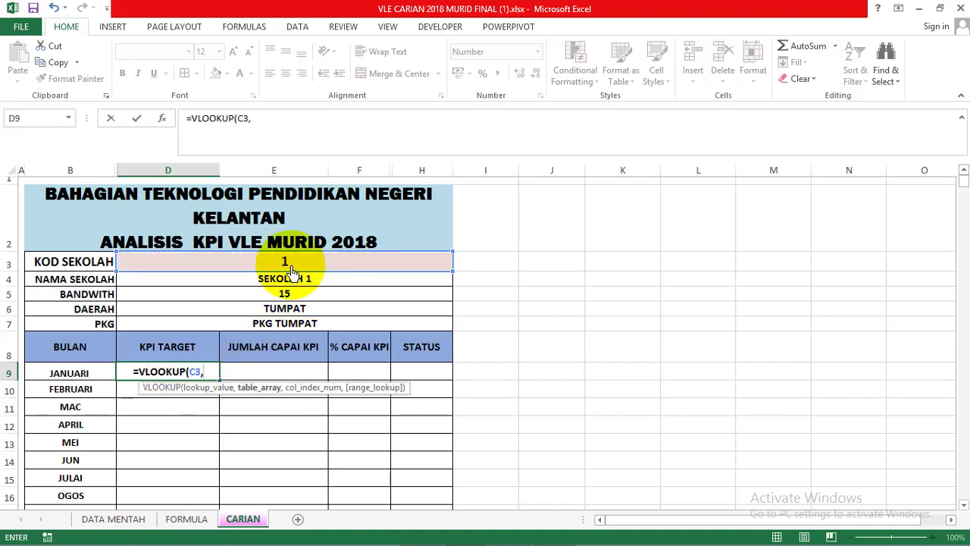
{"action": "left_click", "coordinate": [123, 520]}
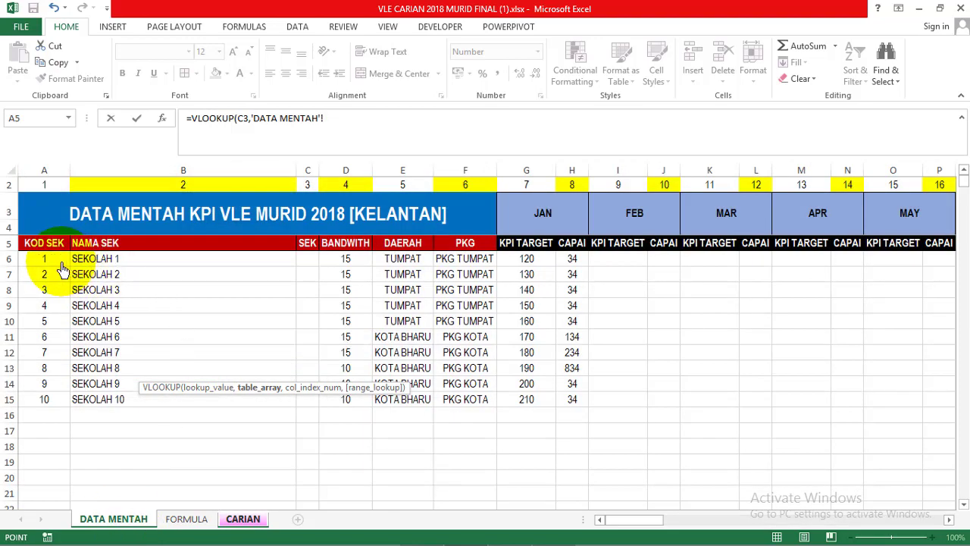
{"action": "left_click_drag", "start_coordinate": [41, 261], "coordinate": [833, 530]}
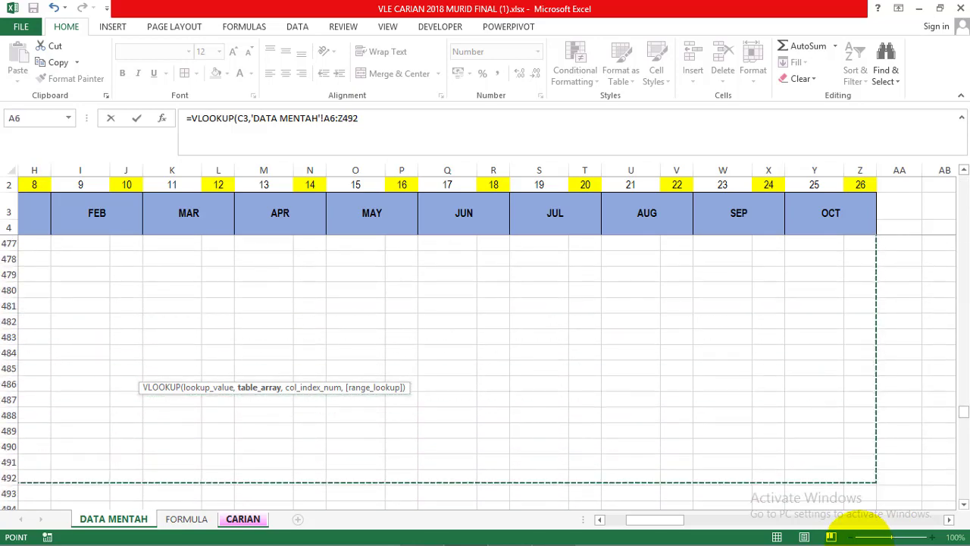
Check the January KPI TARGET column number on DATA MENTAH and complete the D9 formula with column index 7.
{"action": "left_click", "coordinate": [373, 122]}
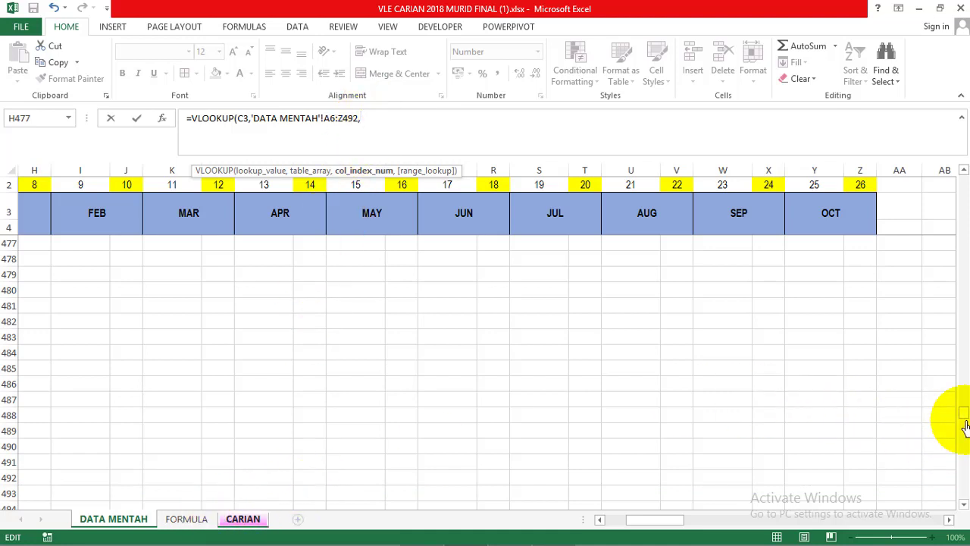
{"action": "left_click_drag", "start_coordinate": [965, 421], "coordinate": [961, 170]}
{"action": "left_click_drag", "start_coordinate": [675, 520], "coordinate": [599, 520]}
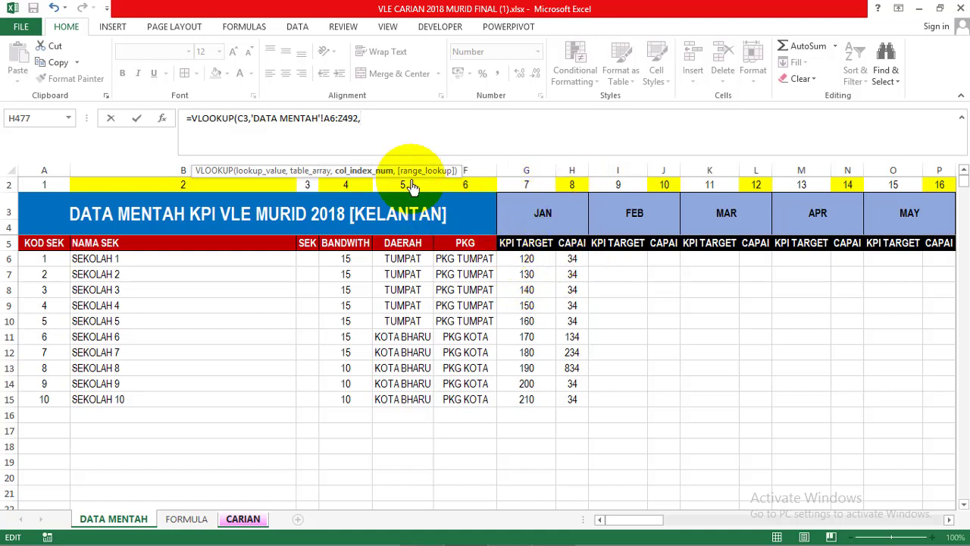
{"action": "left_click", "coordinate": [377, 134]}
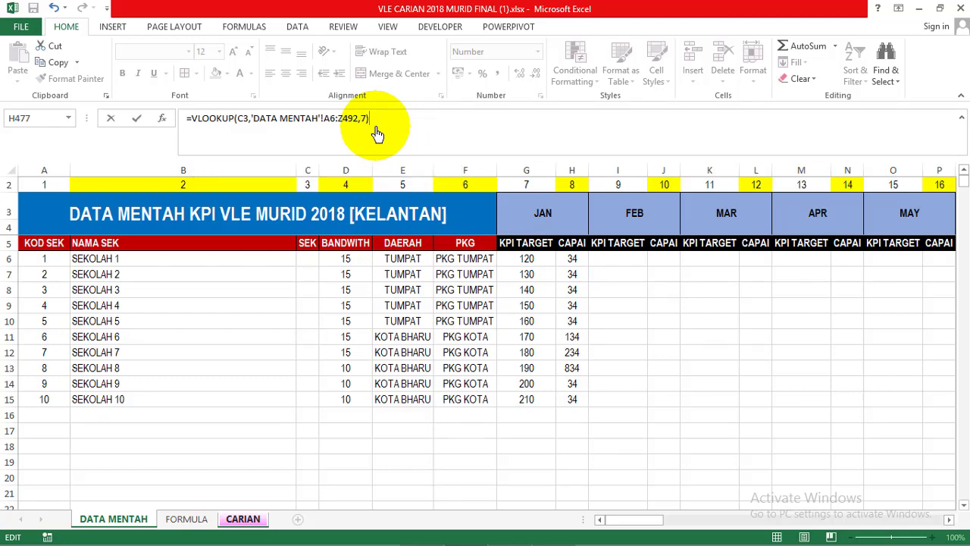
{"action": "key", "text": "Return"}
Make the D9 formula's references absolute as $C$3 and $A$6:$Z$492.
{"action": "left_click", "coordinate": [189, 371]}
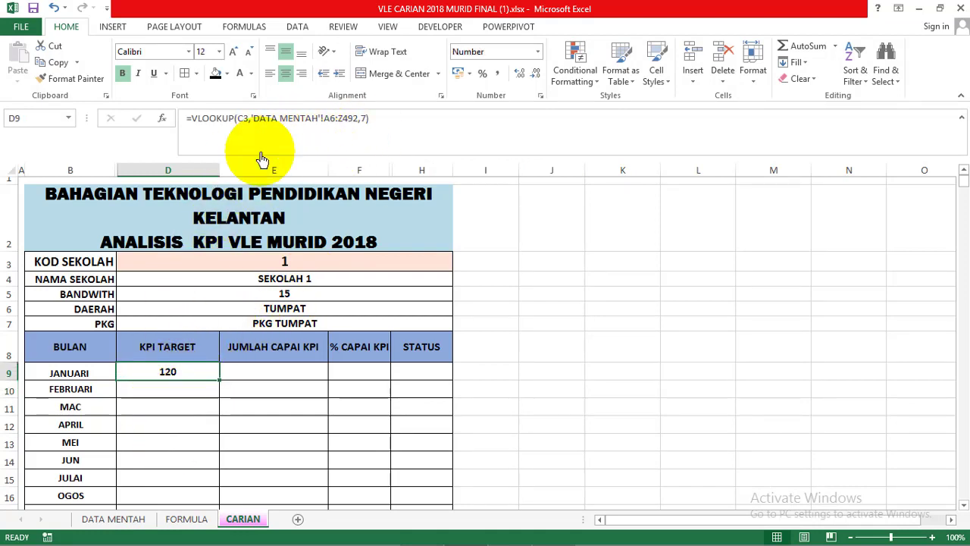
{"action": "left_click", "coordinate": [250, 126]}
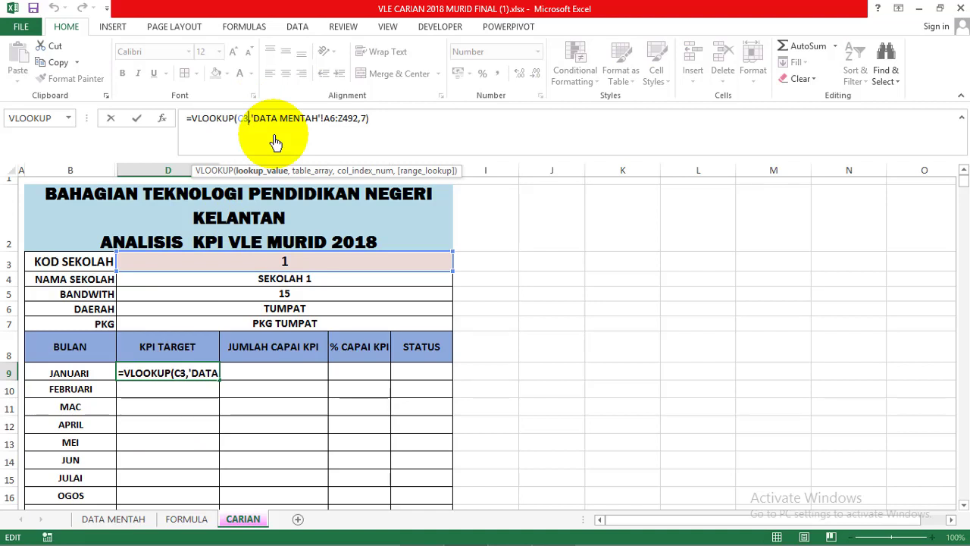
{"action": "left_click", "coordinate": [345, 124]}
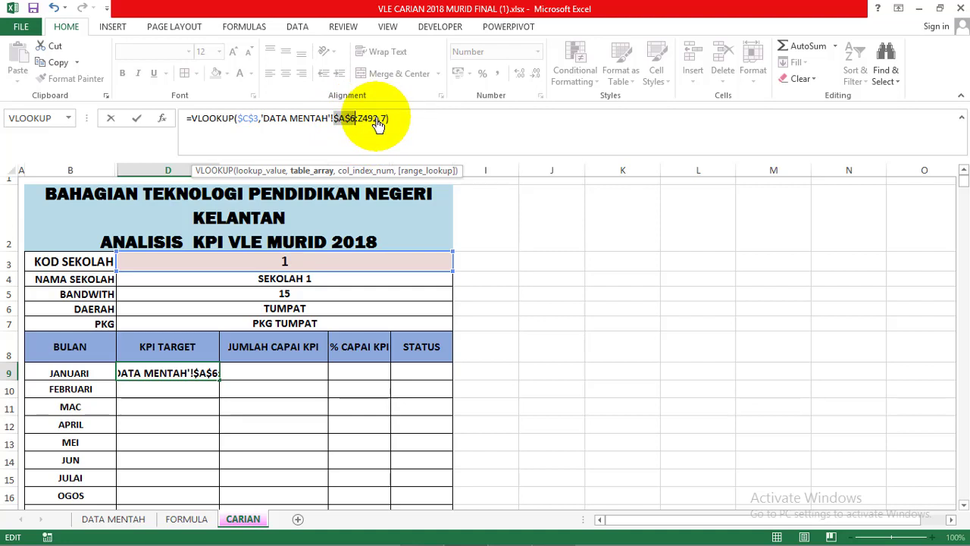
{"action": "left_click", "coordinate": [379, 119]}
{"action": "key", "text": "F4"}
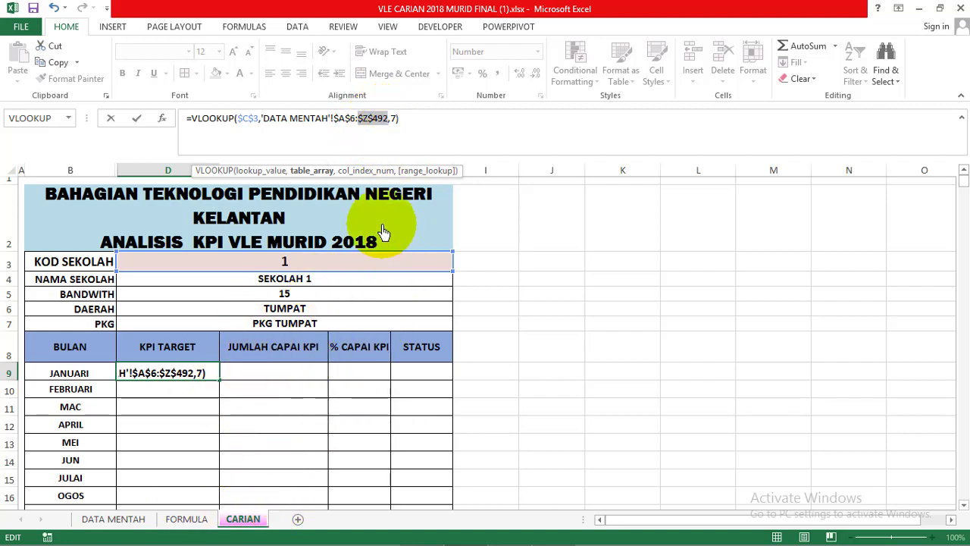
{"action": "key", "text": "Return"}
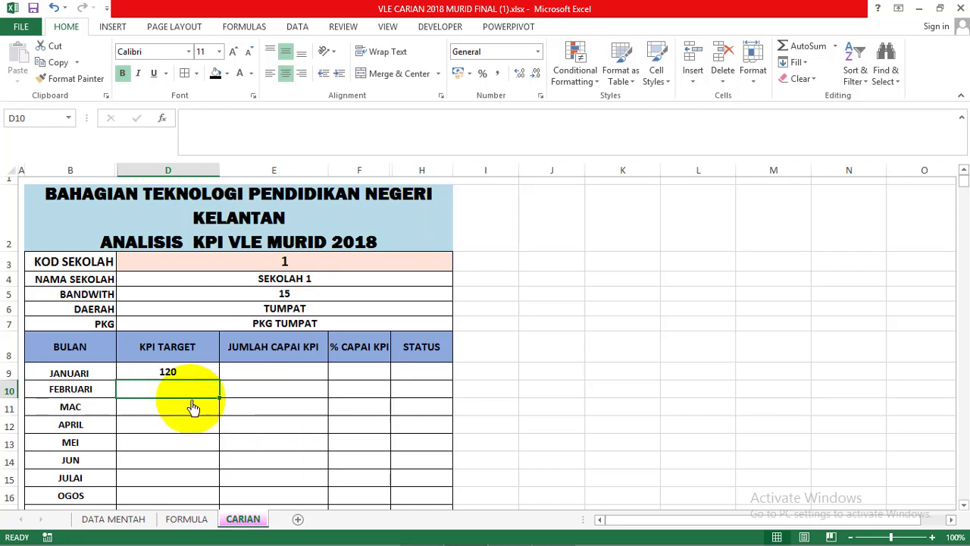
Fill the D9 formula down to NOVEMBER in row 19 and across into the JUMLAH CAPAI KPI column.
{"action": "left_click", "coordinate": [191, 370]}
{"action": "left_click_drag", "start_coordinate": [219, 381], "coordinate": [195, 485]}
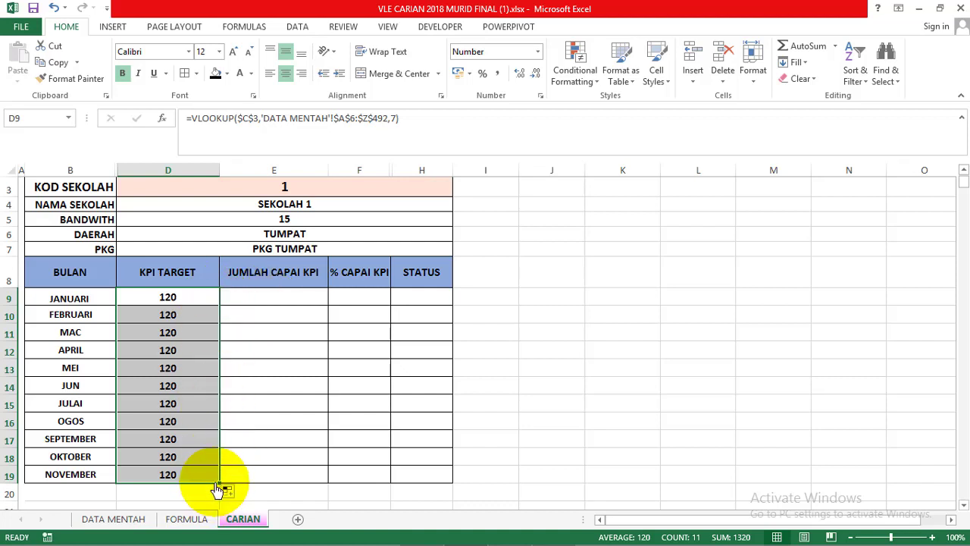
{"action": "left_click_drag", "start_coordinate": [219, 485], "coordinate": [304, 479]}
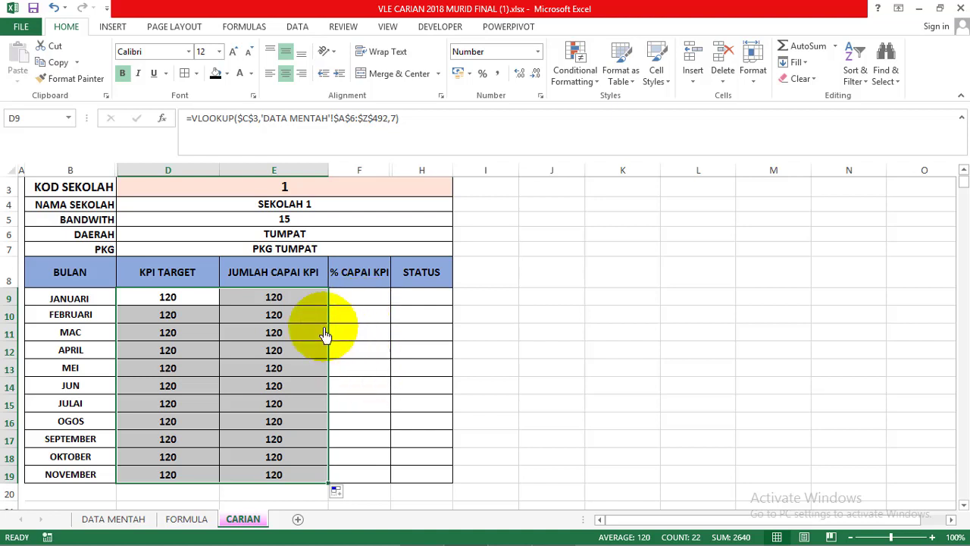
Clear the copied formulas for FEBRUARI to NOVEMBER in D10:E19, keeping only the JANUARI row.
{"action": "left_click", "coordinate": [193, 300]}
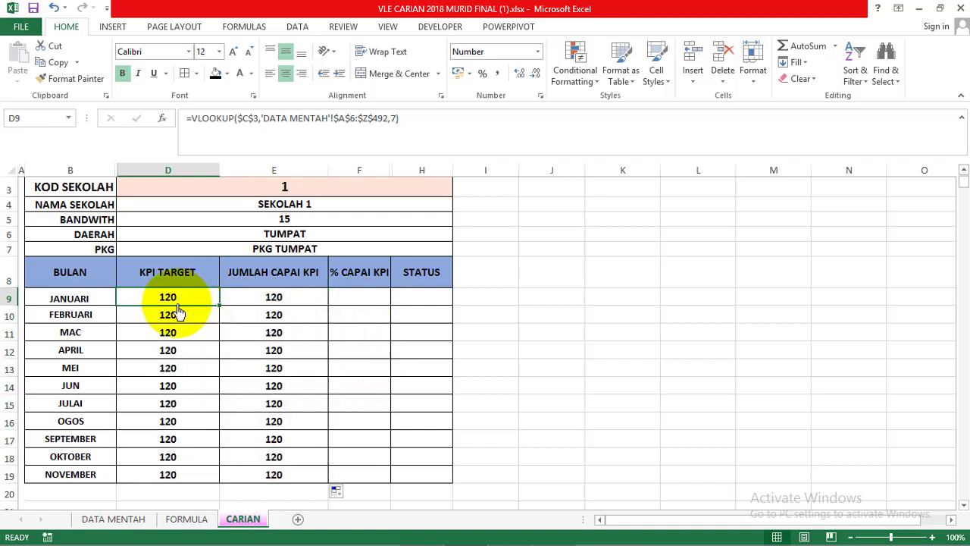
{"action": "left_click_drag", "start_coordinate": [172, 321], "coordinate": [262, 474]}
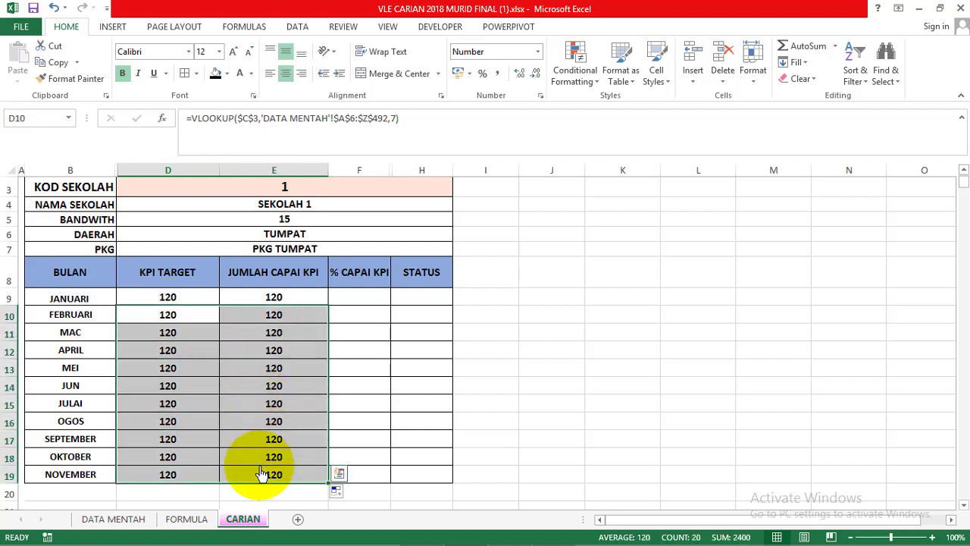
{"action": "key", "text": "Delete"}
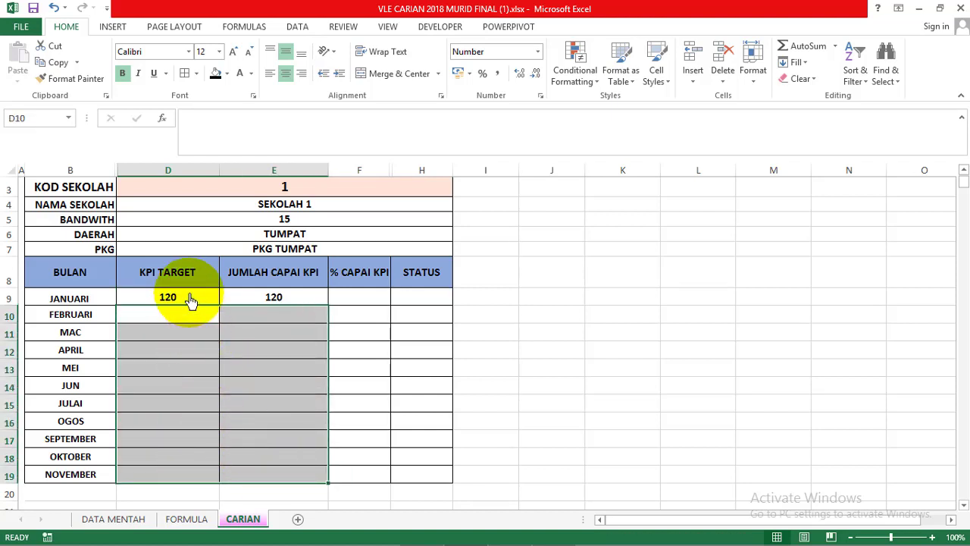
{"action": "left_click", "coordinate": [191, 300]}
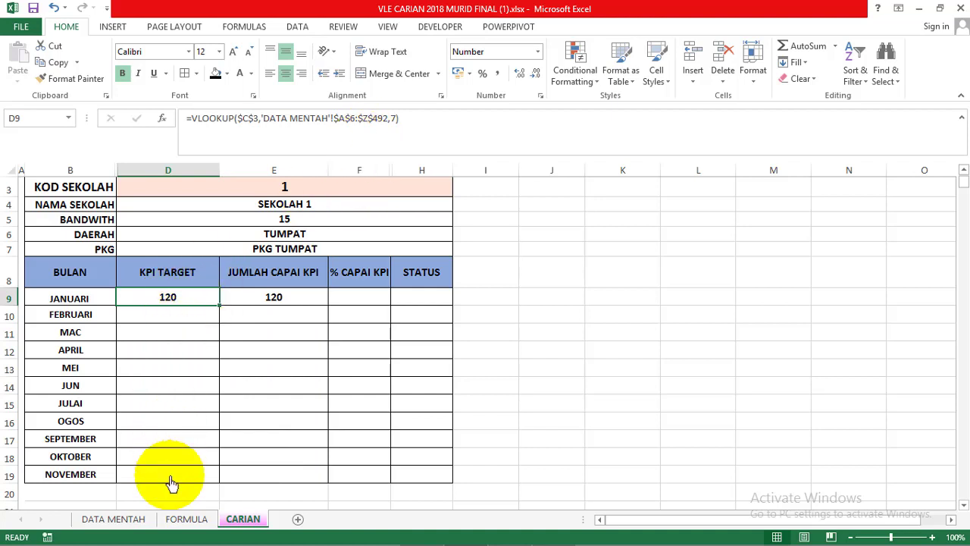
Check the January CAPAI column number on DATA MENTAH and set the column index in the E9 formula to 8.
{"action": "left_click", "coordinate": [279, 302]}
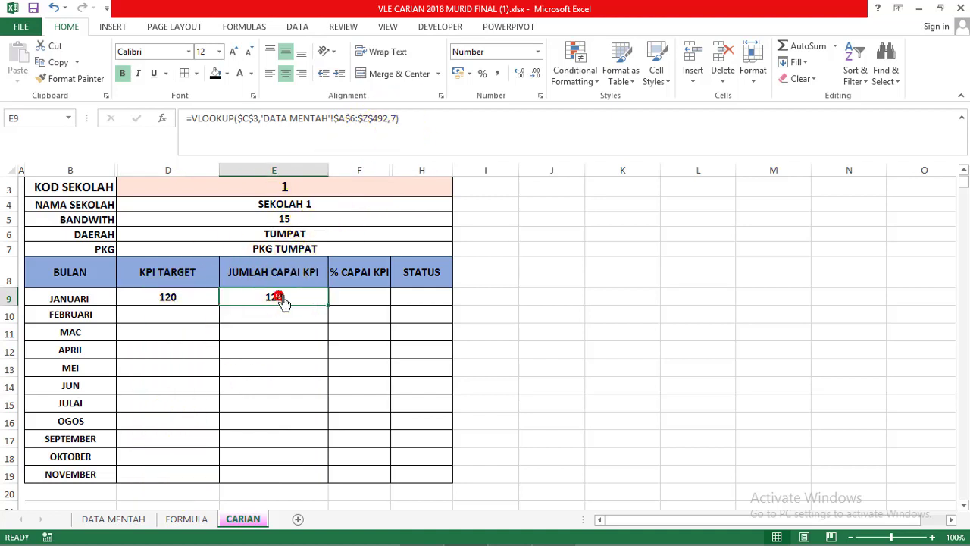
{"action": "left_click", "coordinate": [396, 131]}
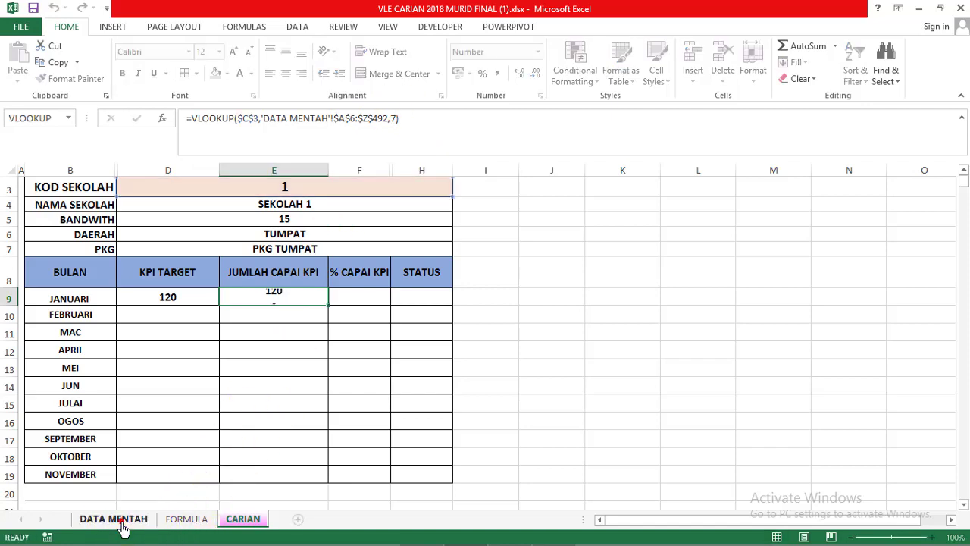
{"action": "key", "text": "Escape"}
{"action": "left_click", "coordinate": [115, 520]}
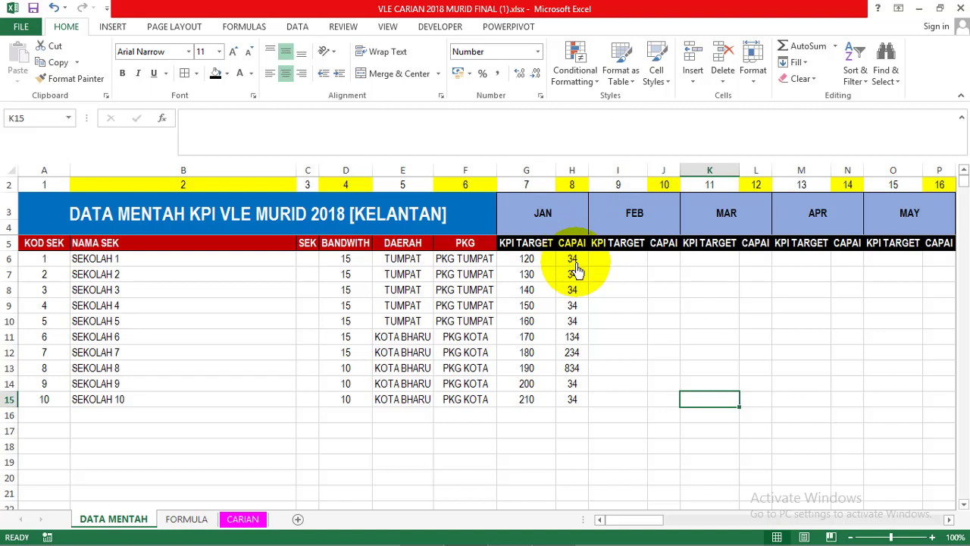
{"action": "left_click", "coordinate": [241, 519]}
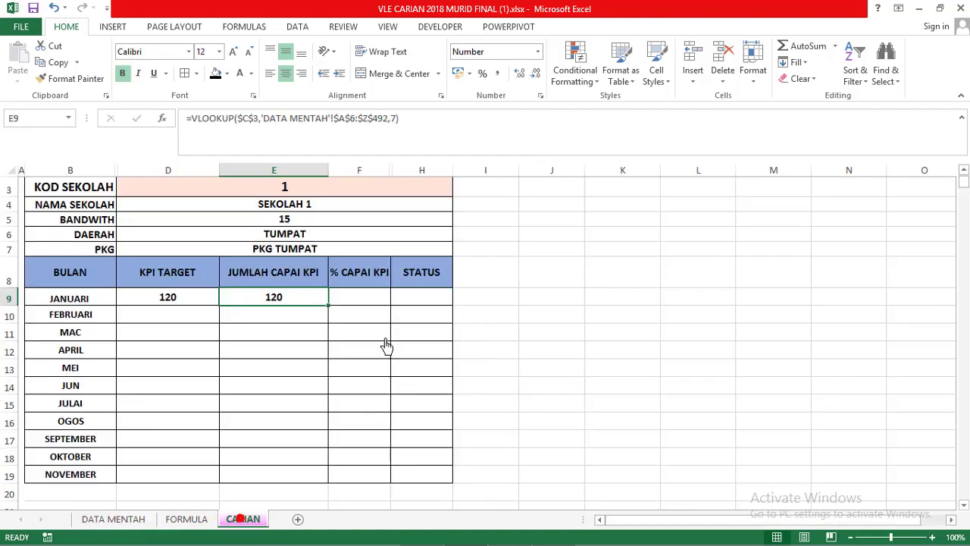
{"action": "left_click", "coordinate": [393, 123]}
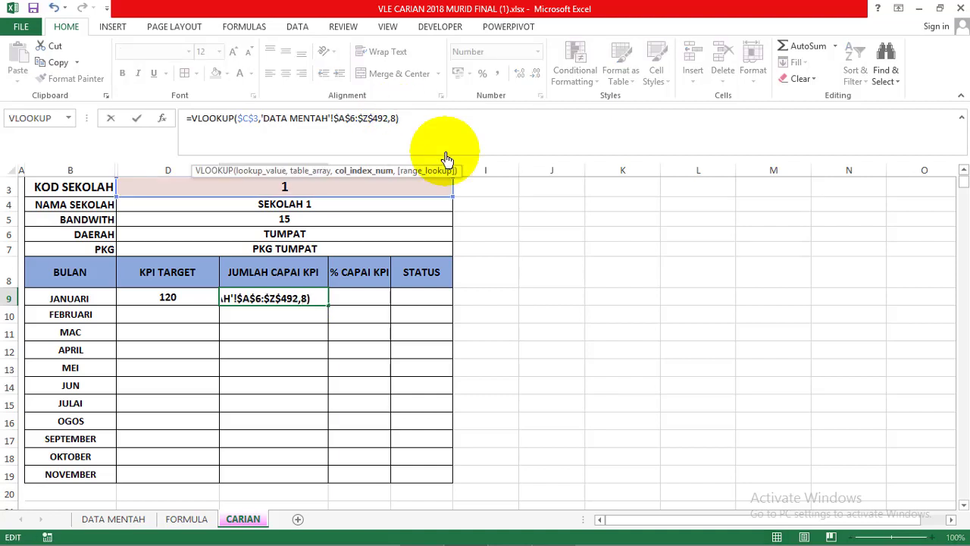
{"action": "key", "text": "Return"}
Calculate the JANUARI % CAPAI KPI in F9 with =E9/D9 and check the cell's number format.
{"action": "left_click", "coordinate": [357, 298]}
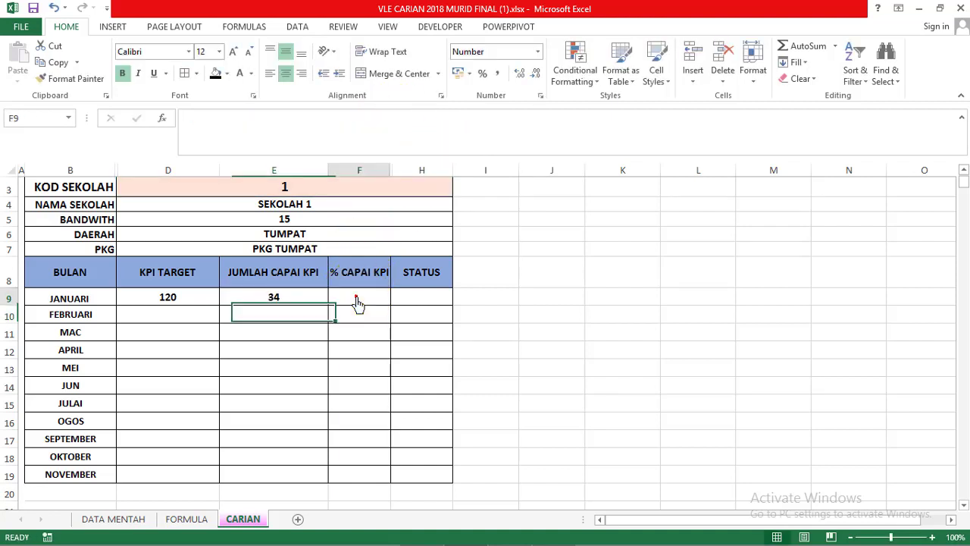
{"action": "type", "text": "="}
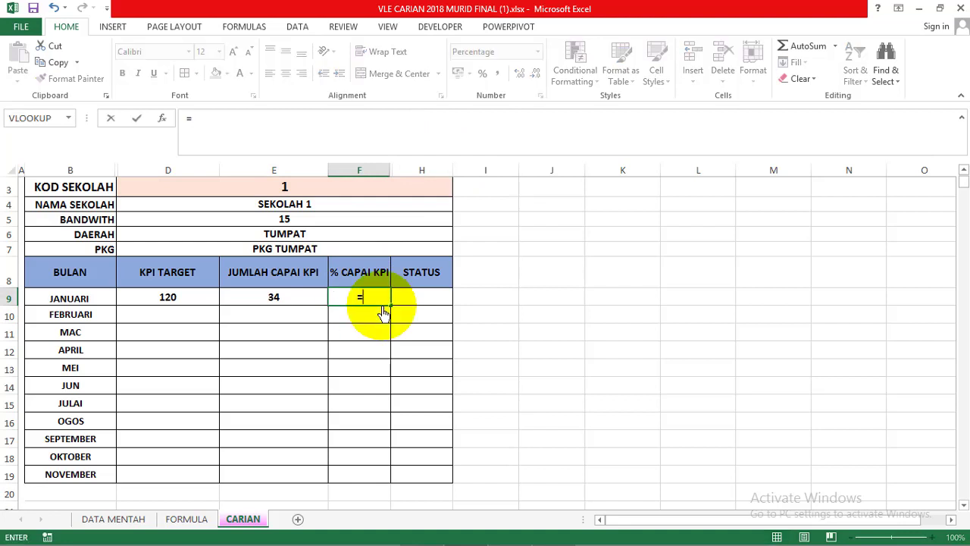
{"action": "left_click", "coordinate": [288, 300]}
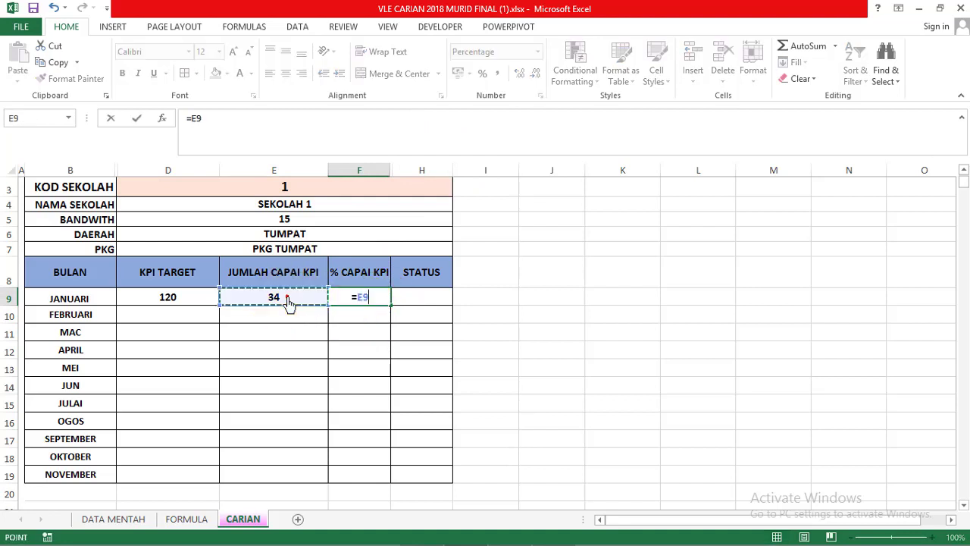
{"action": "left_click", "coordinate": [200, 302]}
{"action": "key", "text": "Return"}
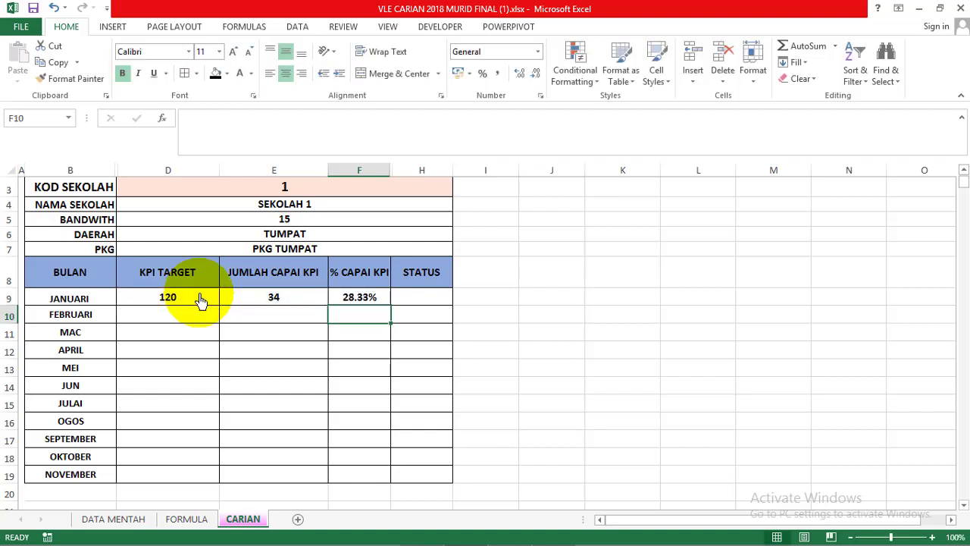
{"action": "left_click", "coordinate": [364, 301]}
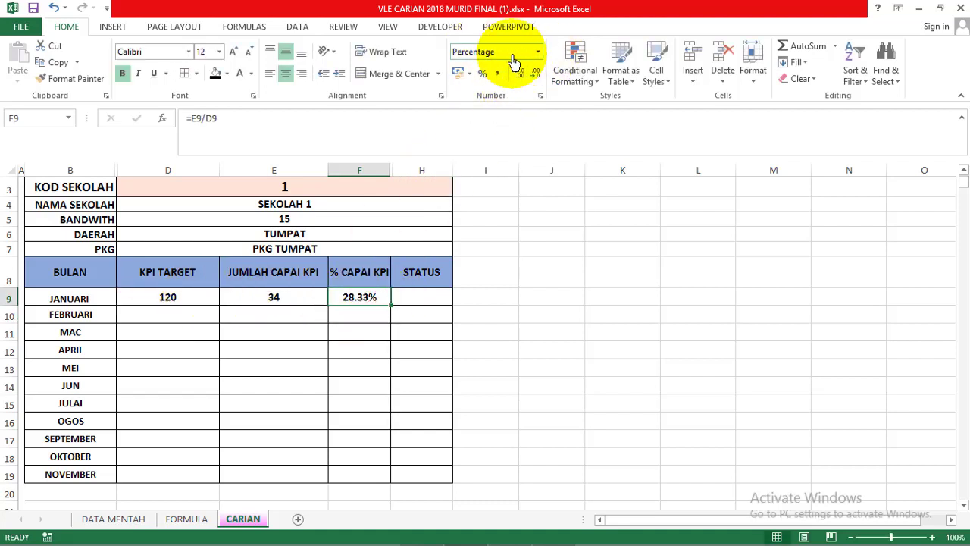
On the FORMULA sheet, enter 0 in C3 and 1 in C4 and format both cells as percentages.
{"action": "left_click", "coordinate": [421, 300]}
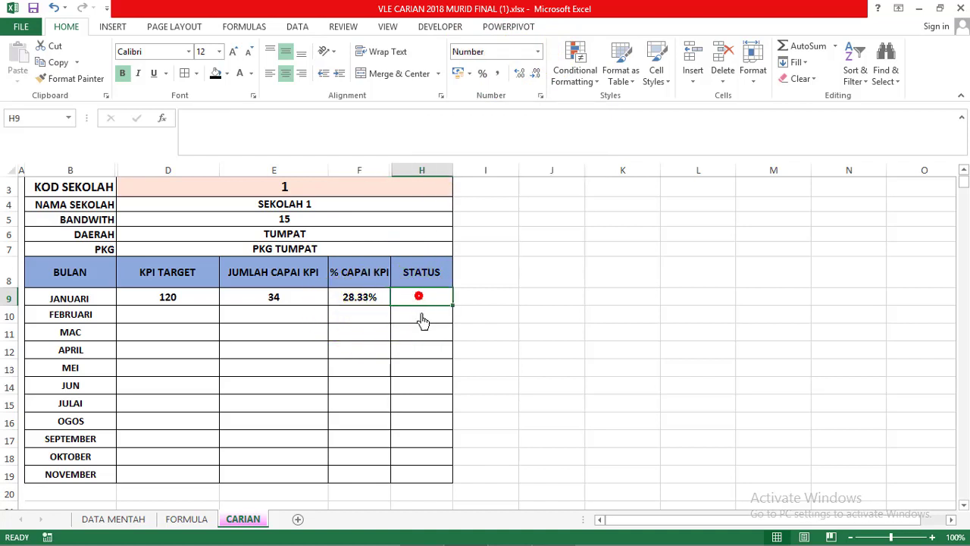
{"action": "left_click", "coordinate": [203, 525]}
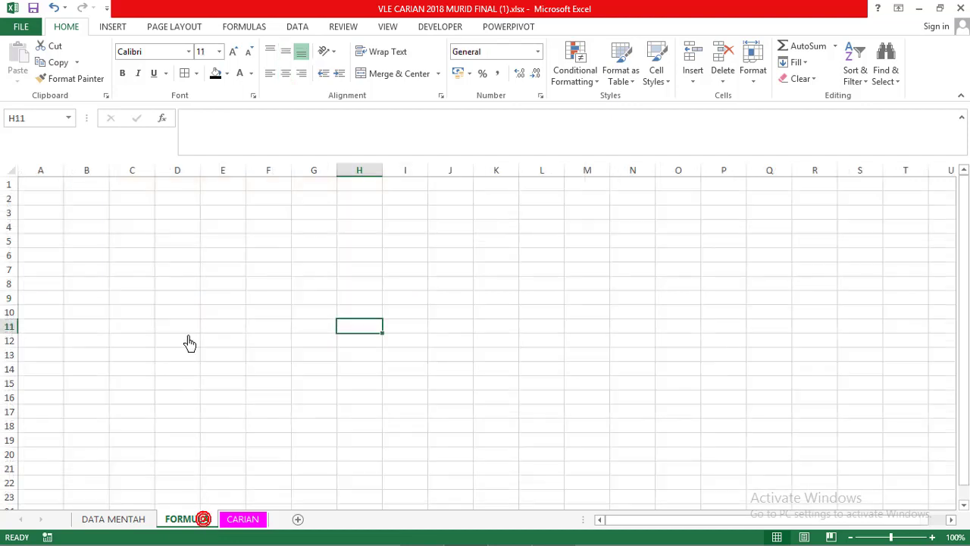
{"action": "left_click", "coordinate": [129, 216]}
{"action": "type", "text": "0"}
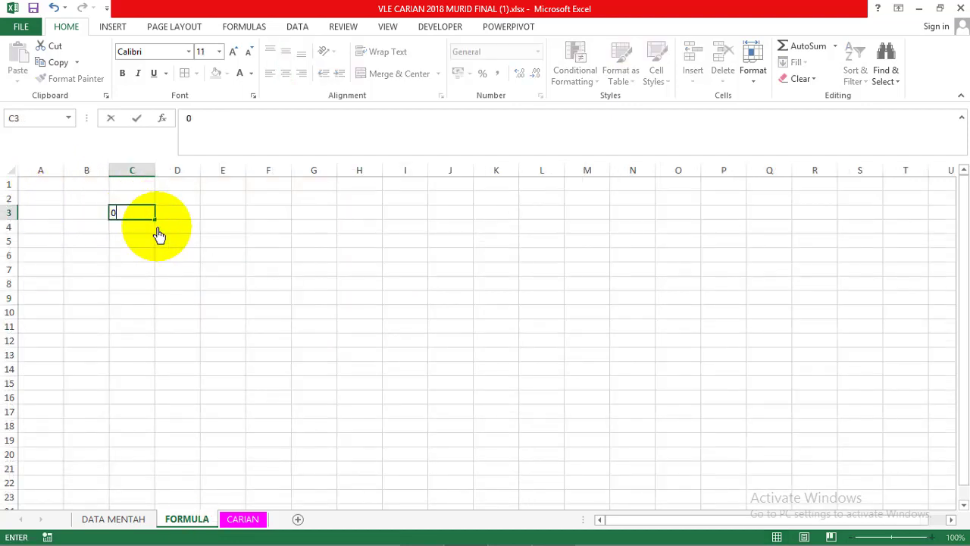
{"action": "key", "text": "Return"}
{"action": "type", "text": "1"}
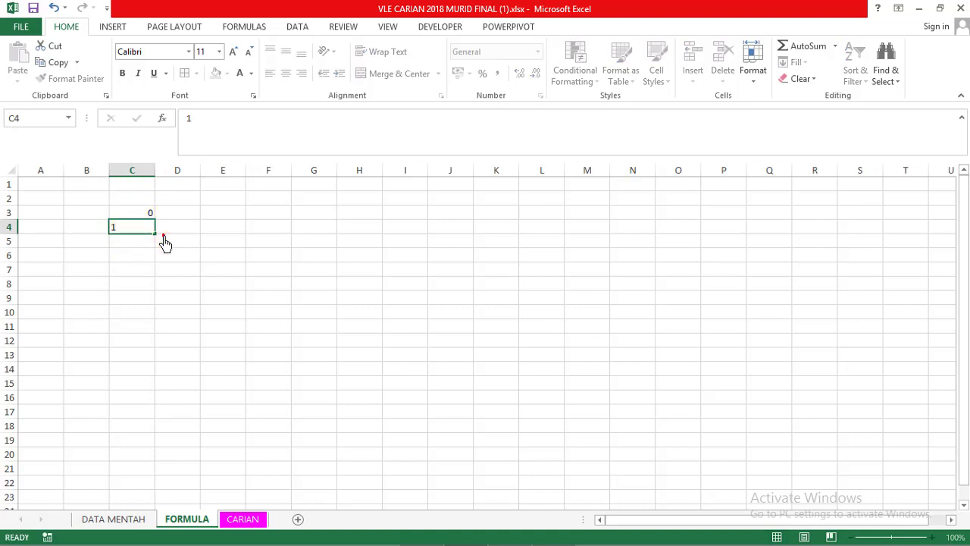
{"action": "key", "text": "Return"}
{"action": "left_click_drag", "start_coordinate": [142, 215], "coordinate": [137, 230]}
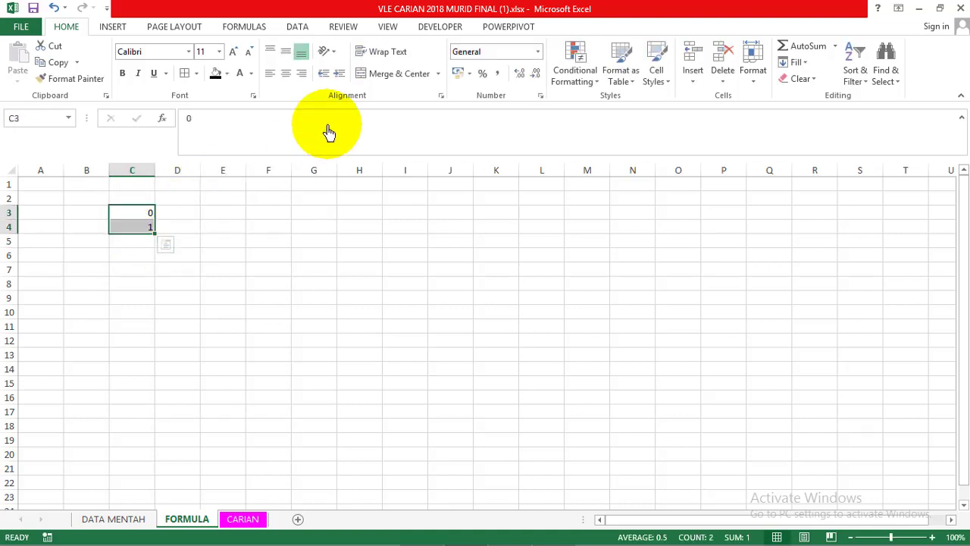
{"action": "left_click", "coordinate": [483, 74]}
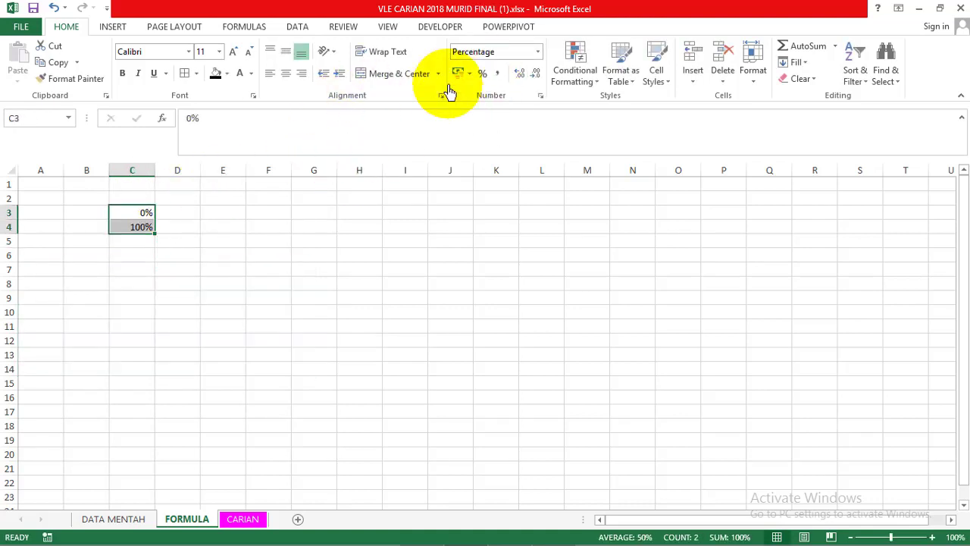
Label the percentage thresholds with GAGAL in D3 and LULUS in D4.
{"action": "left_click", "coordinate": [180, 215]}
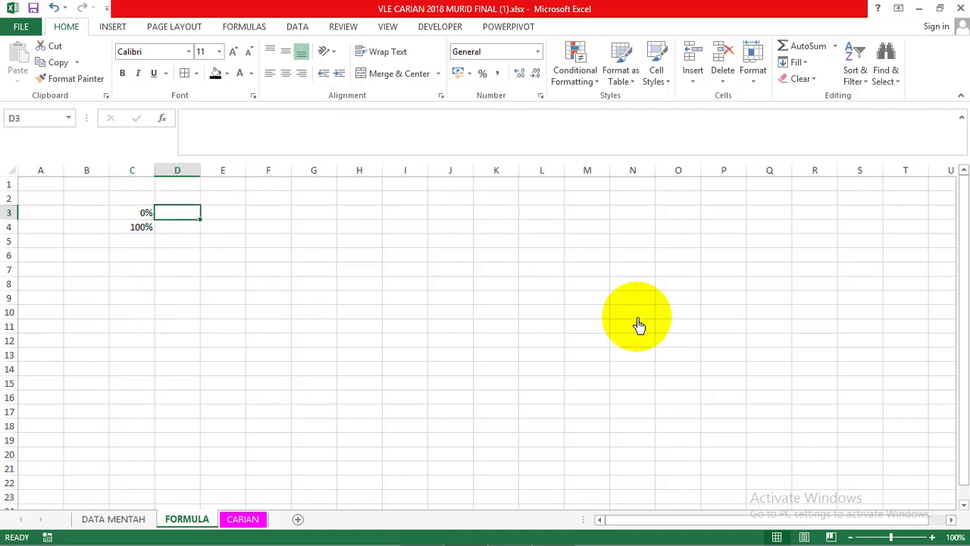
{"action": "type", "text": "GAGAL"}
{"action": "key", "text": "Return"}
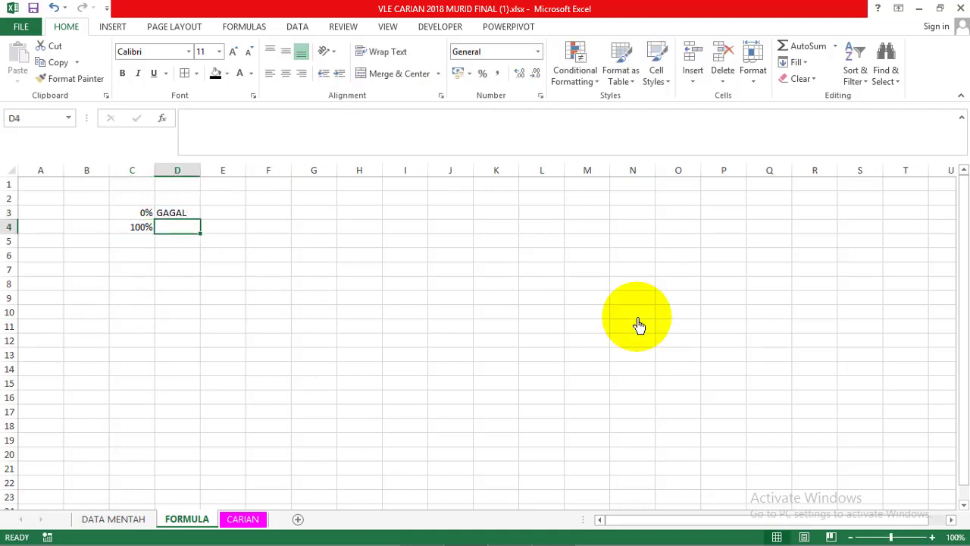
{"action": "type", "text": "LULUS"}
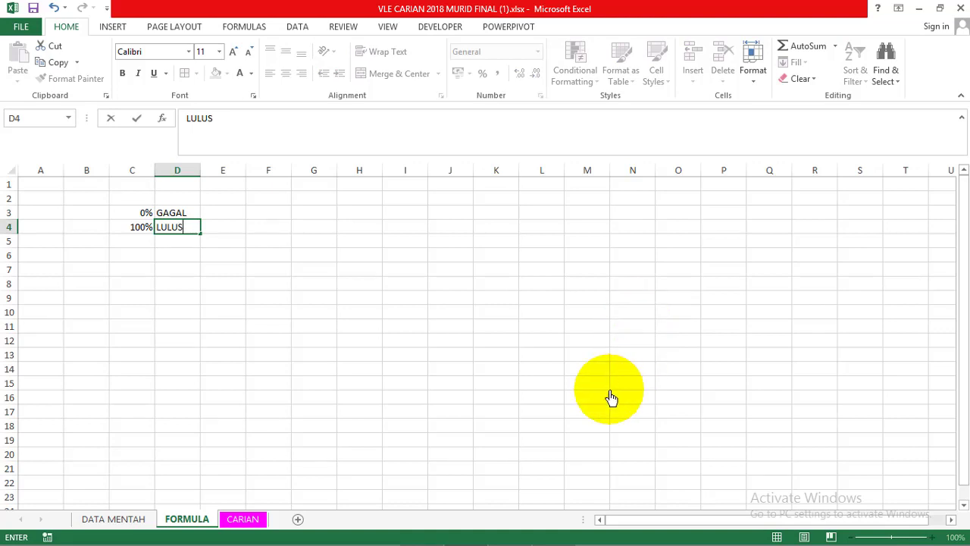
{"action": "left_click", "coordinate": [496, 368]}
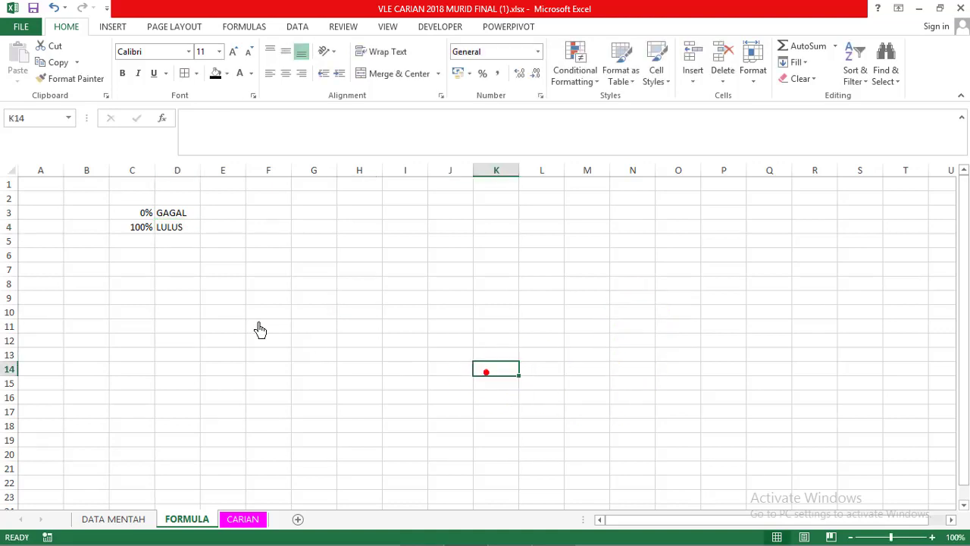
Name the threshold table C3:D4 FORMULA and review the cells it covers.
{"action": "left_click_drag", "start_coordinate": [129, 213], "coordinate": [158, 232]}
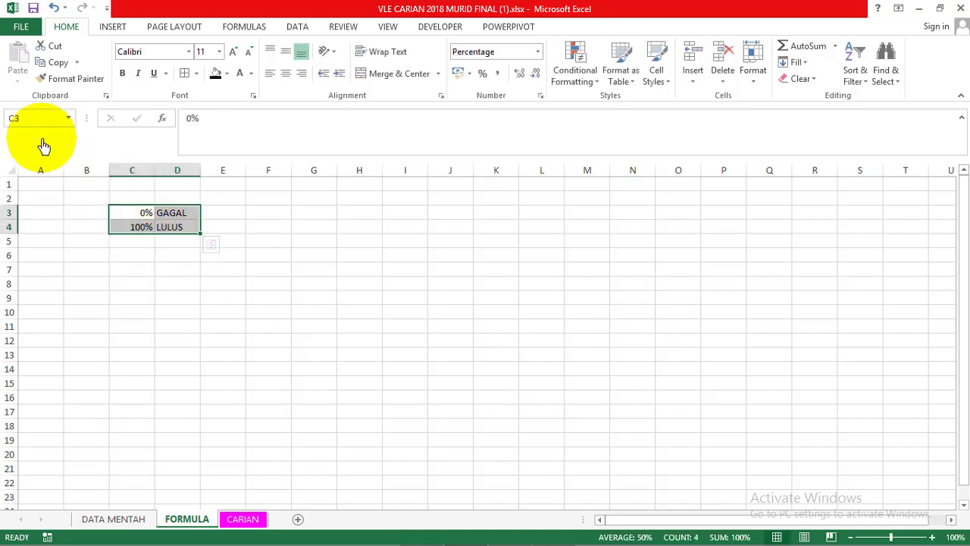
{"action": "left_click", "coordinate": [27, 121]}
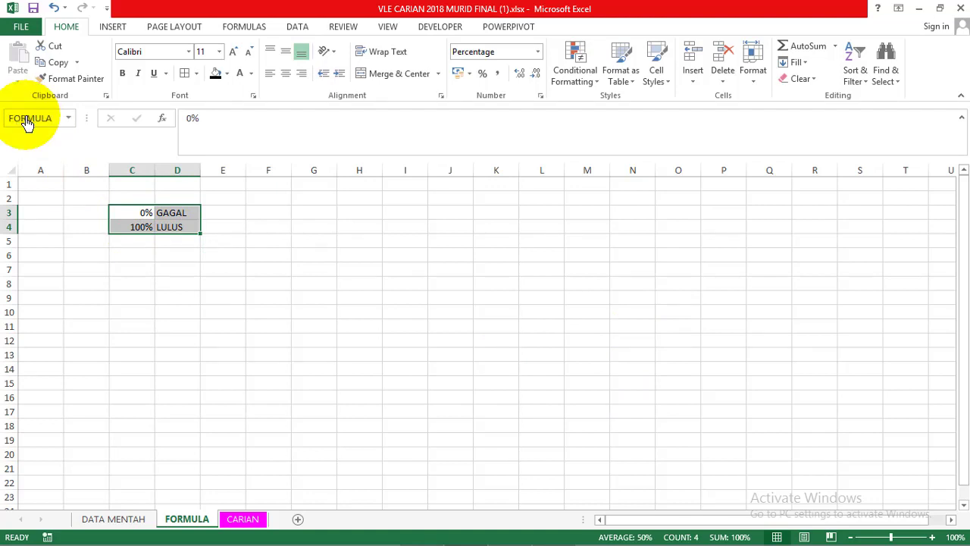
{"action": "left_click", "coordinate": [275, 292]}
{"action": "left_click", "coordinate": [139, 215]}
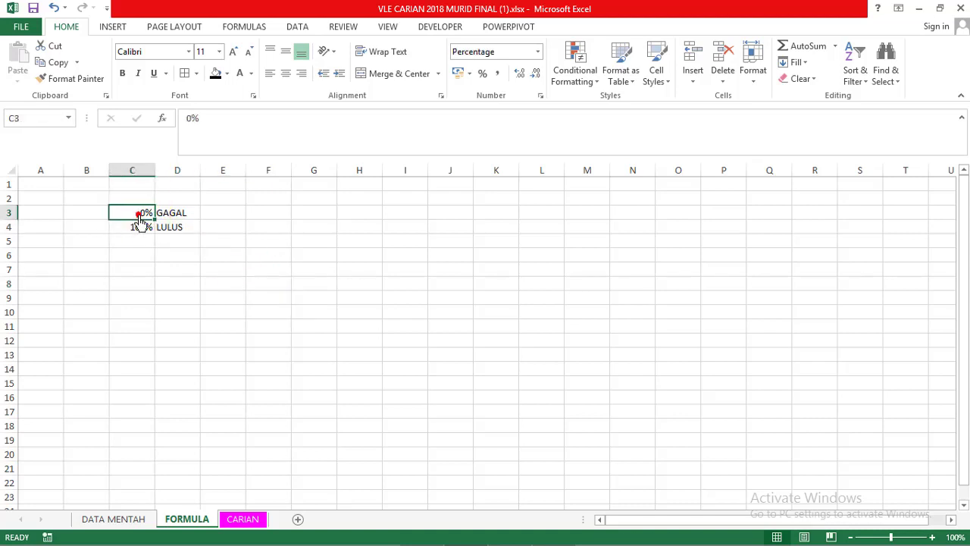
{"action": "left_click", "coordinate": [141, 227]}
{"action": "left_click", "coordinate": [137, 213]}
{"action": "left_click", "coordinate": [173, 235], "text": "shift"}
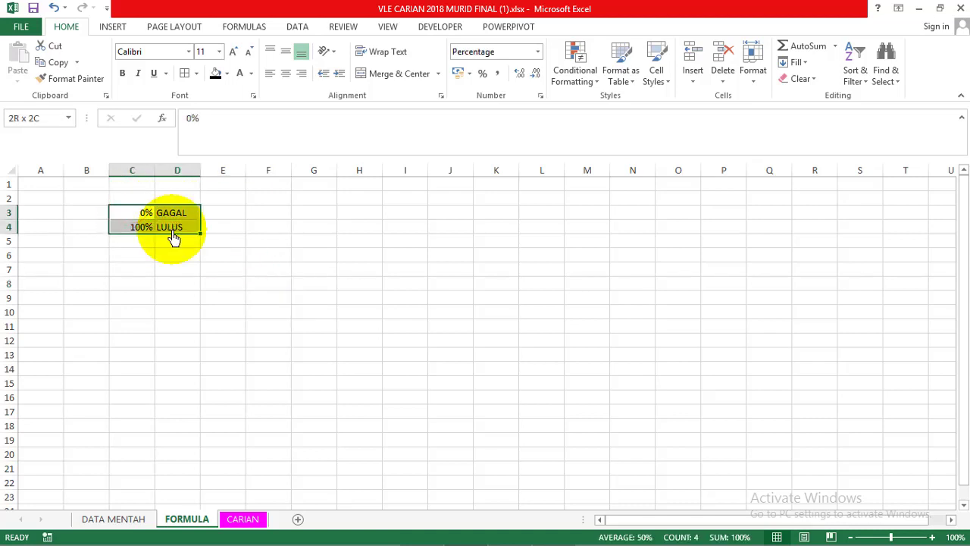
{"action": "left_click", "coordinate": [199, 282]}
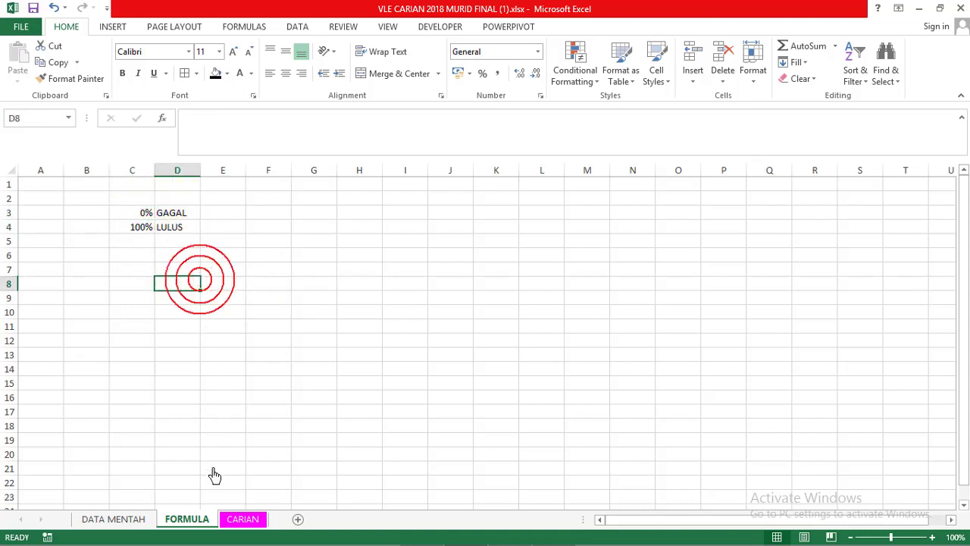
Insert a VLOOKUP function in the JANUARI STATUS cell H9 on CARIAN with F9 as the lookup value.
{"action": "left_click", "coordinate": [239, 517]}
{"action": "left_click", "coordinate": [426, 303]}
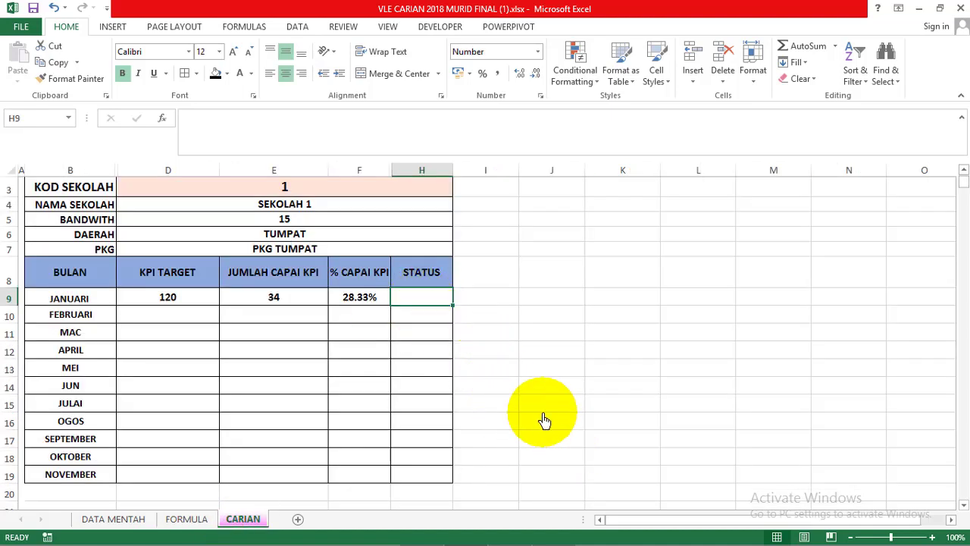
{"action": "left_click", "coordinate": [162, 121]}
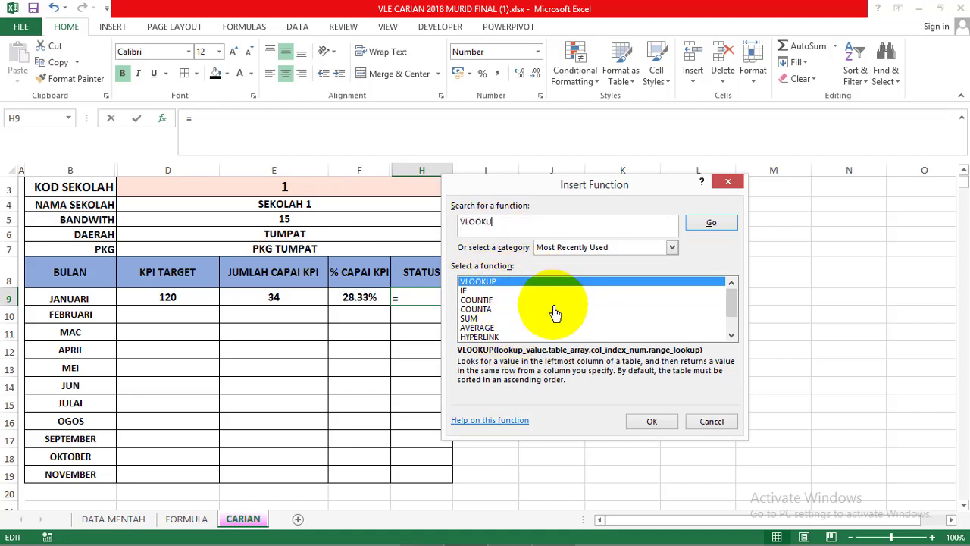
{"action": "left_click", "coordinate": [712, 223]}
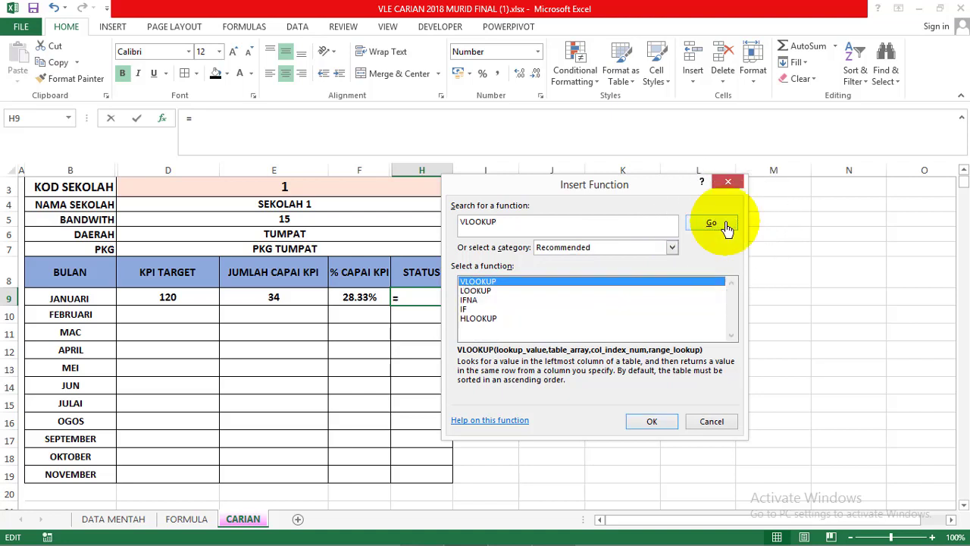
{"action": "left_click", "coordinate": [651, 423]}
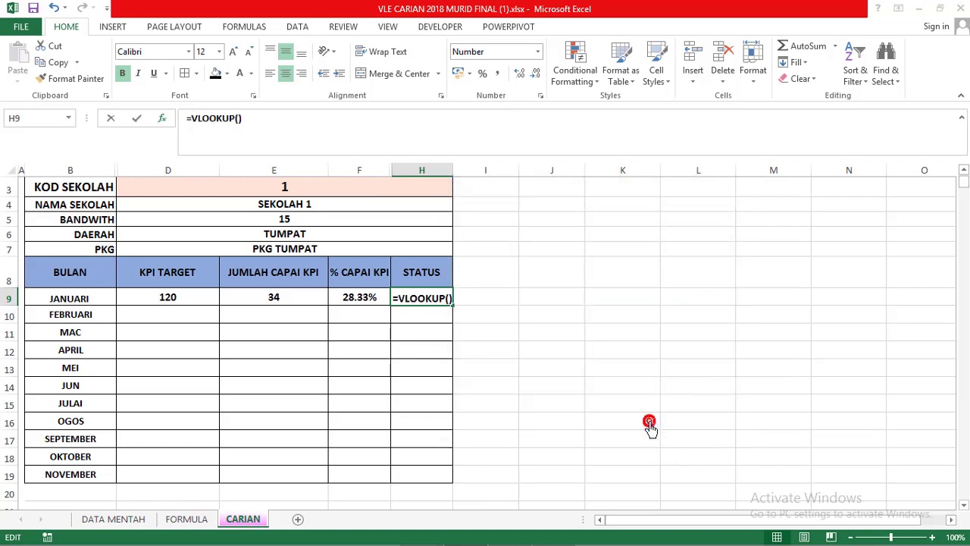
{"action": "left_click_drag", "start_coordinate": [485, 203], "coordinate": [588, 176]}
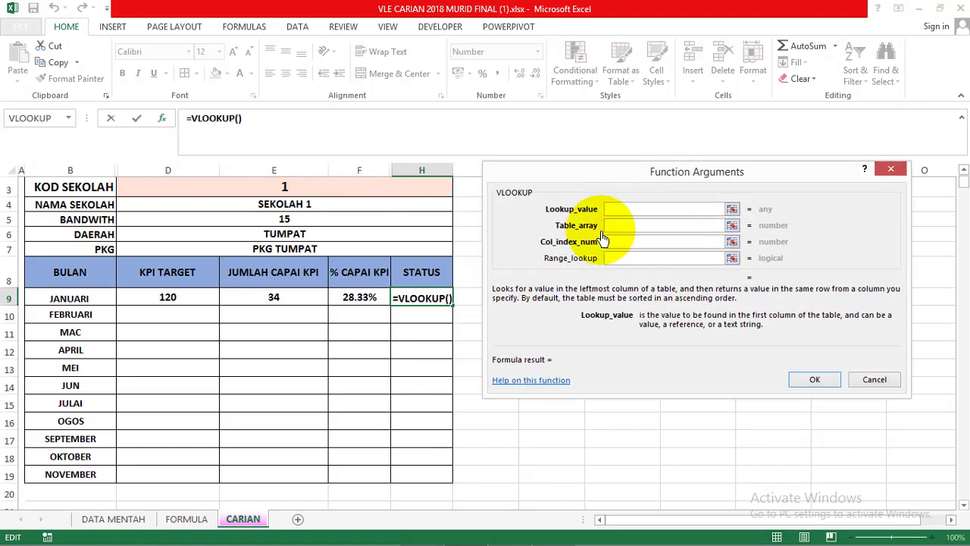
{"action": "left_click", "coordinate": [370, 302]}
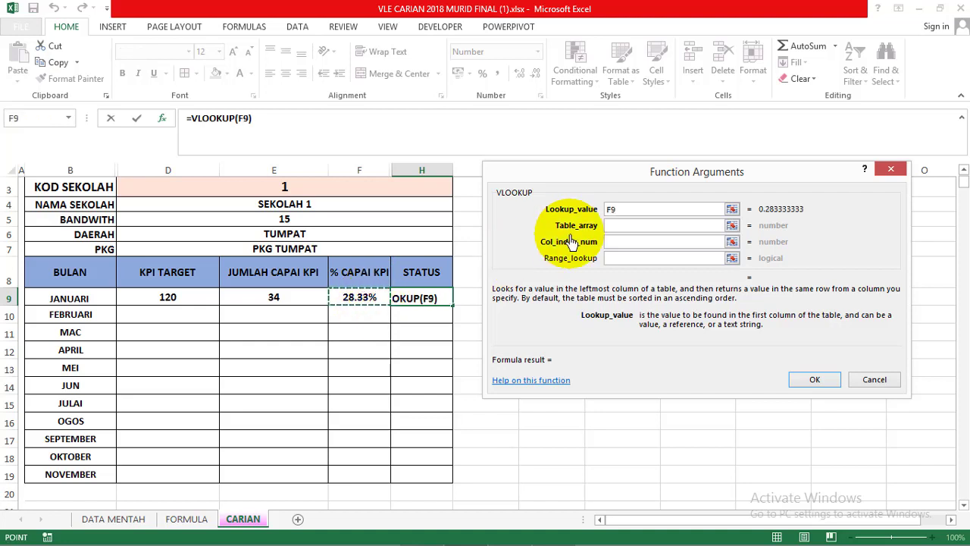
Complete the H9 VLOOKUP with table array FORMULA, column index 2 and range lookup TRUE.
{"action": "left_click", "coordinate": [614, 225]}
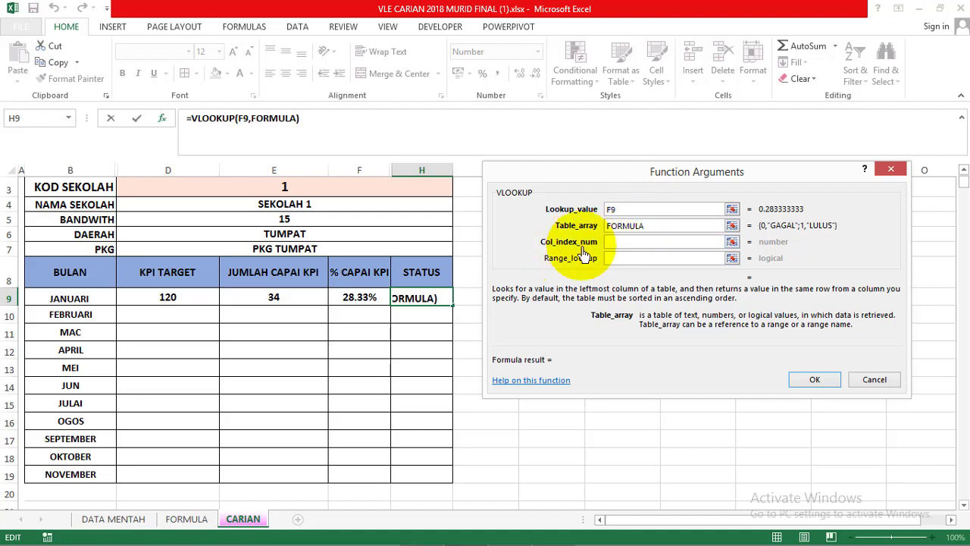
{"action": "left_click", "coordinate": [614, 244]}
{"action": "type", "text": "2"}
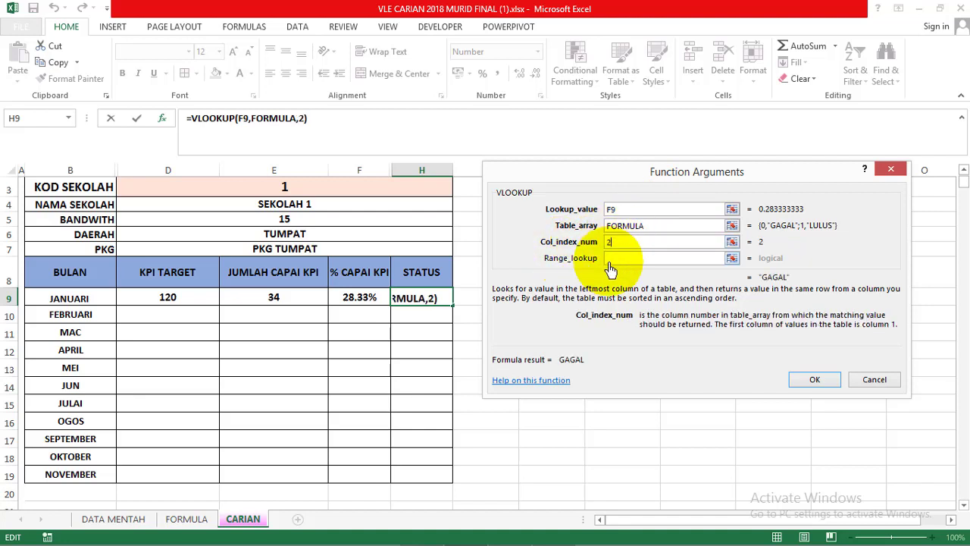
{"action": "left_click", "coordinate": [610, 265]}
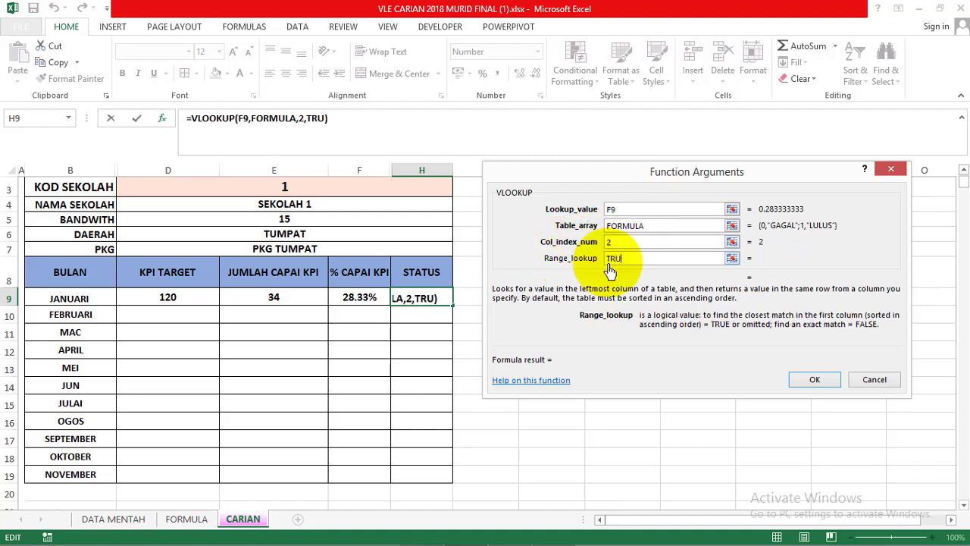
{"action": "left_click", "coordinate": [811, 379]}
Try filling the H9 status formula down to NOVEMBER, and clear the copies from H10:H19.
{"action": "left_click_drag", "start_coordinate": [451, 312], "coordinate": [434, 485]}
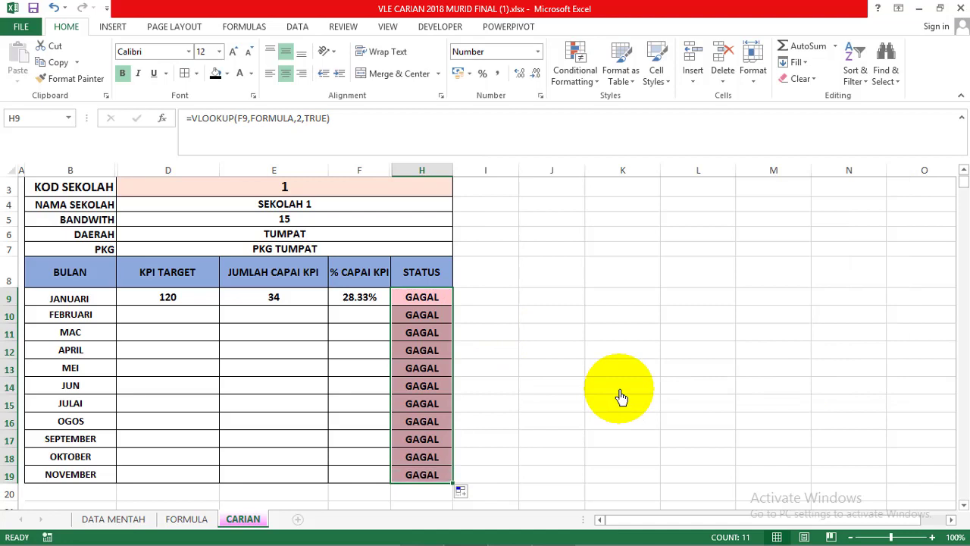
{"action": "left_click", "coordinate": [425, 303]}
{"action": "left_click_drag", "start_coordinate": [425, 310], "coordinate": [422, 481]}
{"action": "key", "text": "Delete"}
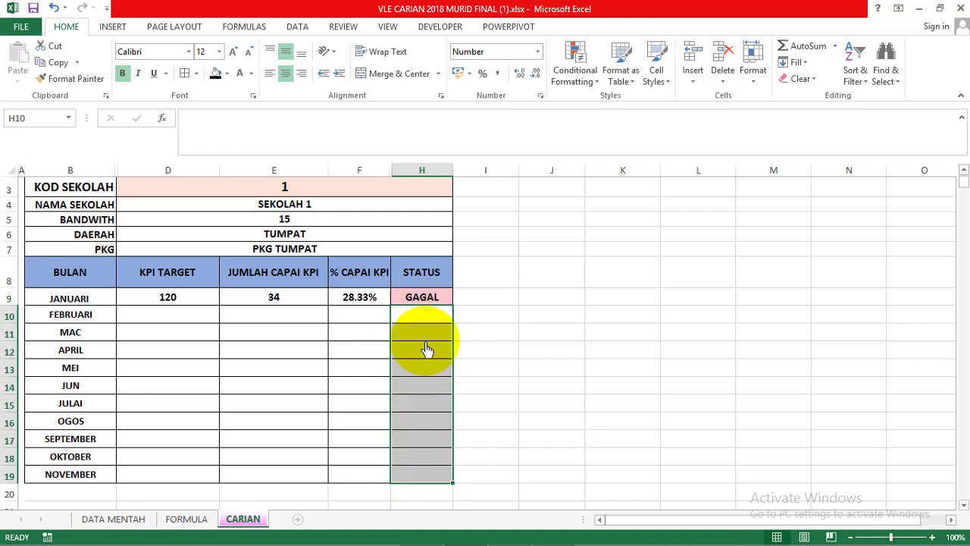
Wrap the H9 formula in IFERROR so it reads =IFERROR(VLOOKUP(F9,FORMULA,2,TRUE),"").
{"action": "left_click", "coordinate": [434, 300]}
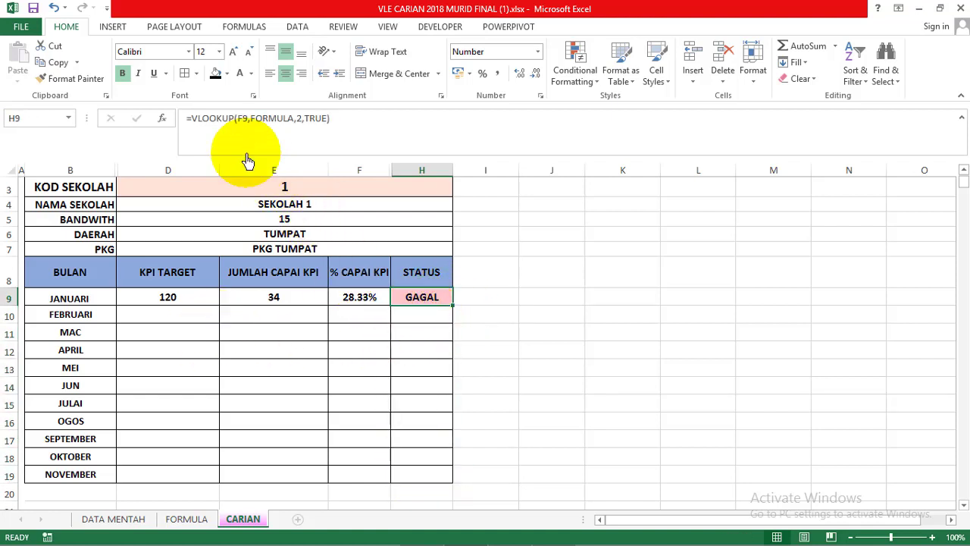
{"action": "left_click", "coordinate": [194, 120]}
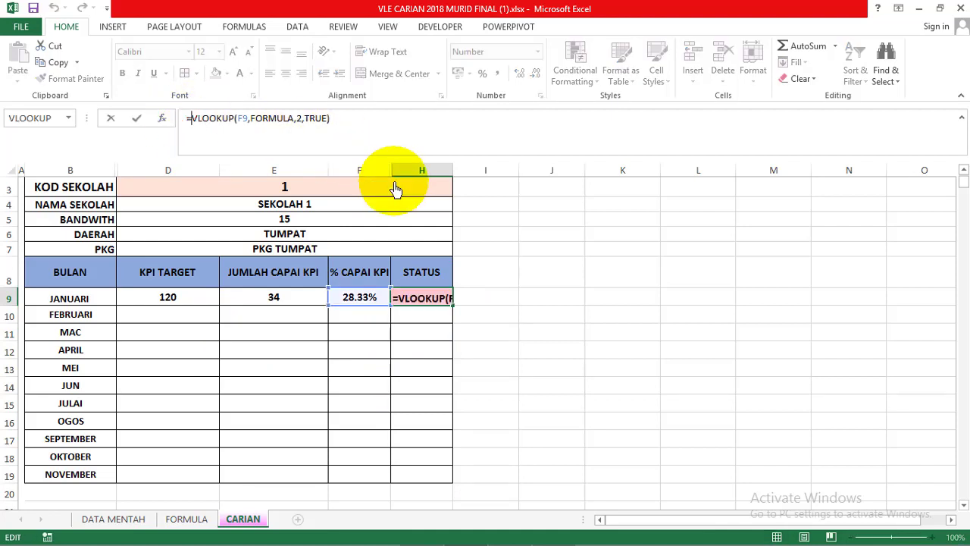
{"action": "type", "text": "IF"}
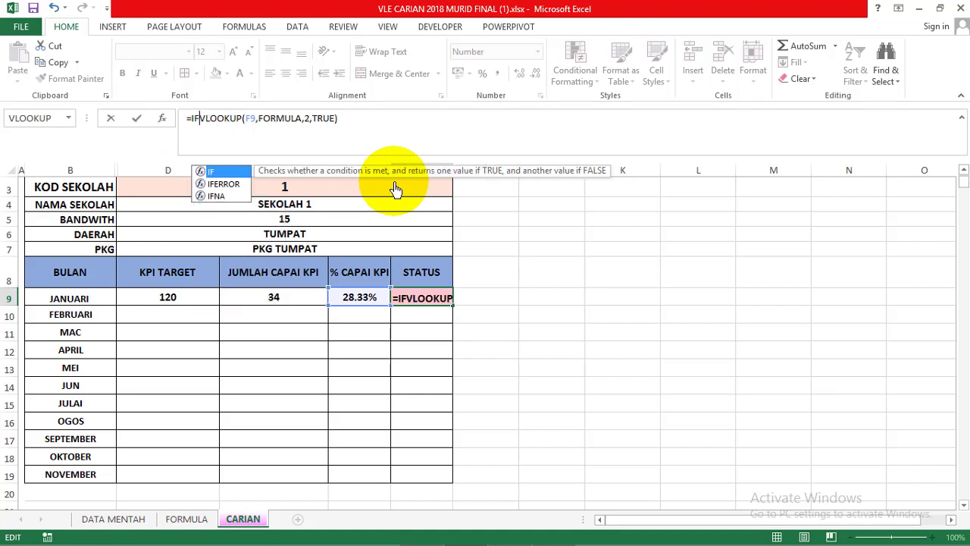
{"action": "double_click", "coordinate": [221, 185]}
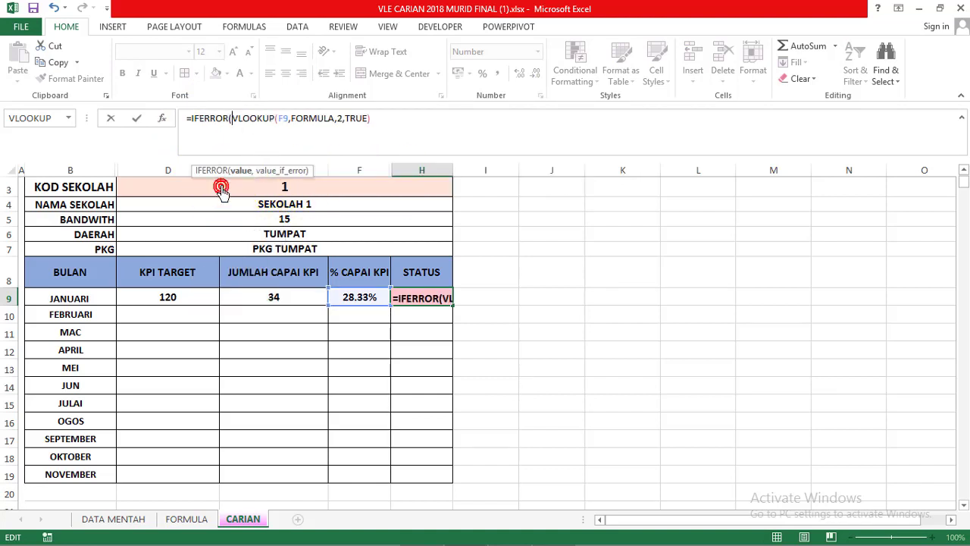
{"action": "left_click", "coordinate": [379, 121]}
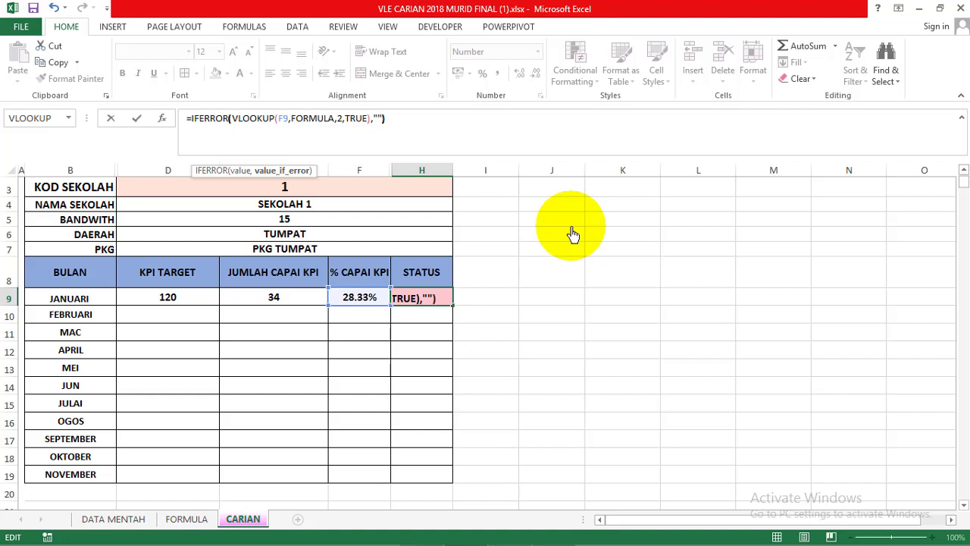
{"action": "key", "text": "Return"}
Fill the IFERROR status formula from H9 down to NOVEMBER in H19.
{"action": "left_click", "coordinate": [445, 299]}
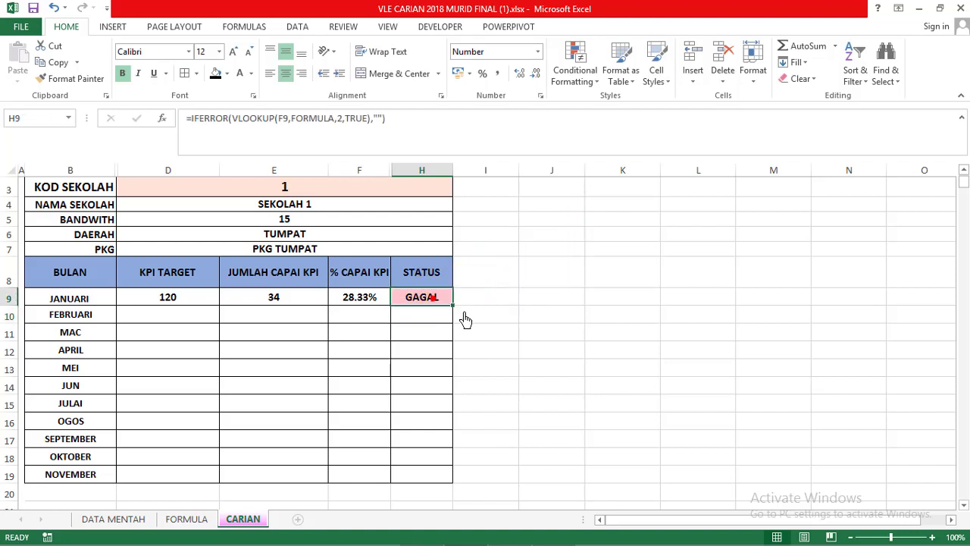
{"action": "double_click", "coordinate": [451, 307]}
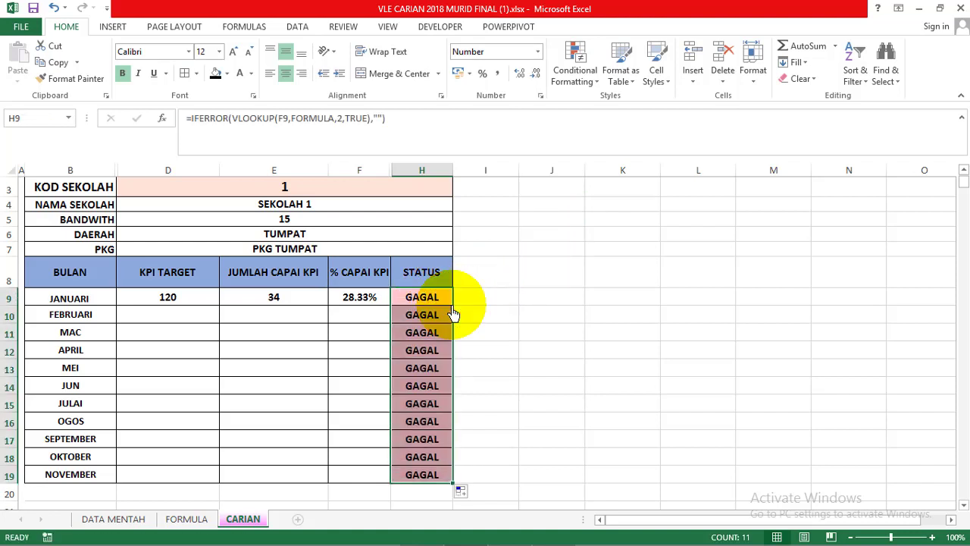
{"action": "left_click", "coordinate": [345, 358]}
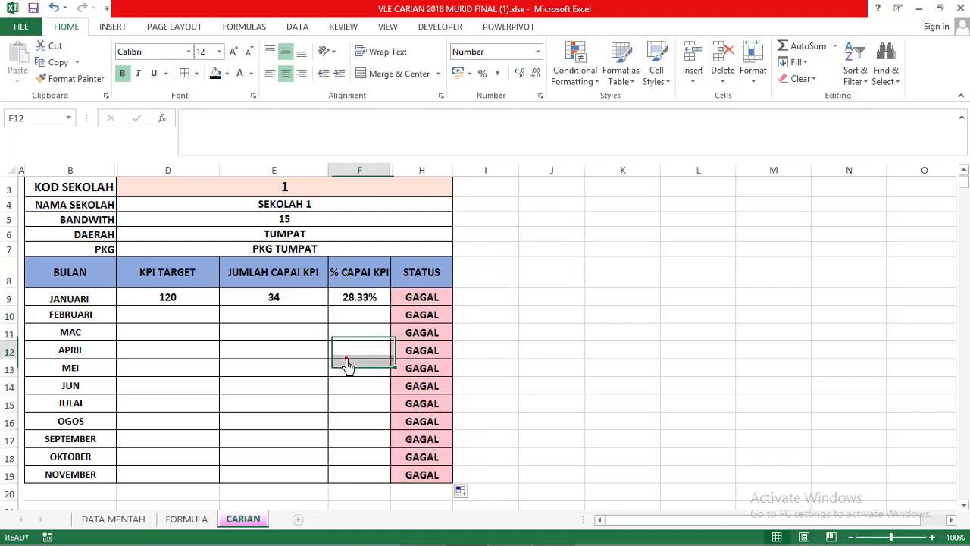
{"action": "left_click_drag", "start_coordinate": [166, 314], "coordinate": [338, 475]}
{"action": "left_click", "coordinate": [335, 437]}
{"action": "left_click", "coordinate": [157, 315]}
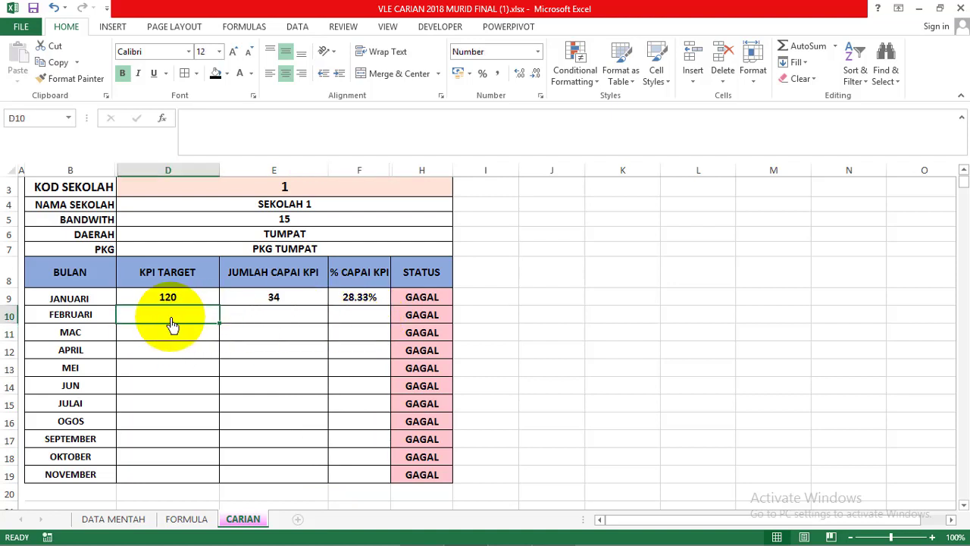
Clear the status formulas from the FEBRUARI to NOVEMBER rows in H10:H19.
{"action": "left_click_drag", "start_coordinate": [424, 315], "coordinate": [462, 472]}
{"action": "key", "text": "Delete"}
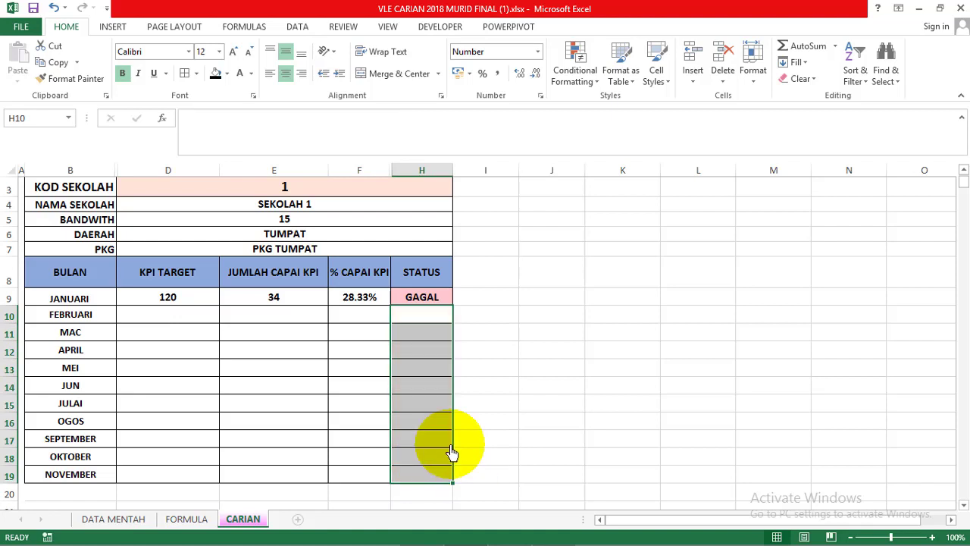
{"action": "left_click", "coordinate": [486, 369]}
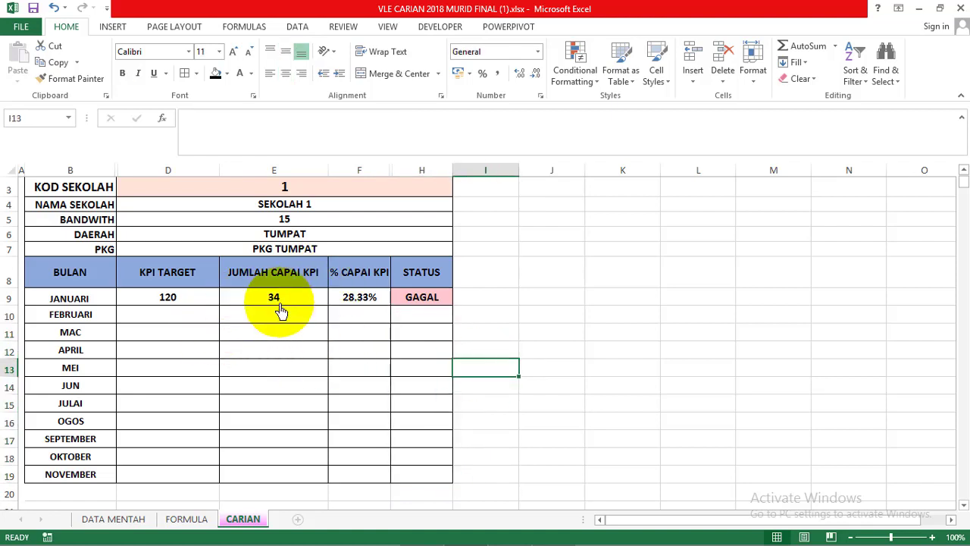
Fill the F9 percentage formula down to NOVEMBER, and hide column F.
{"action": "left_click", "coordinate": [365, 297]}
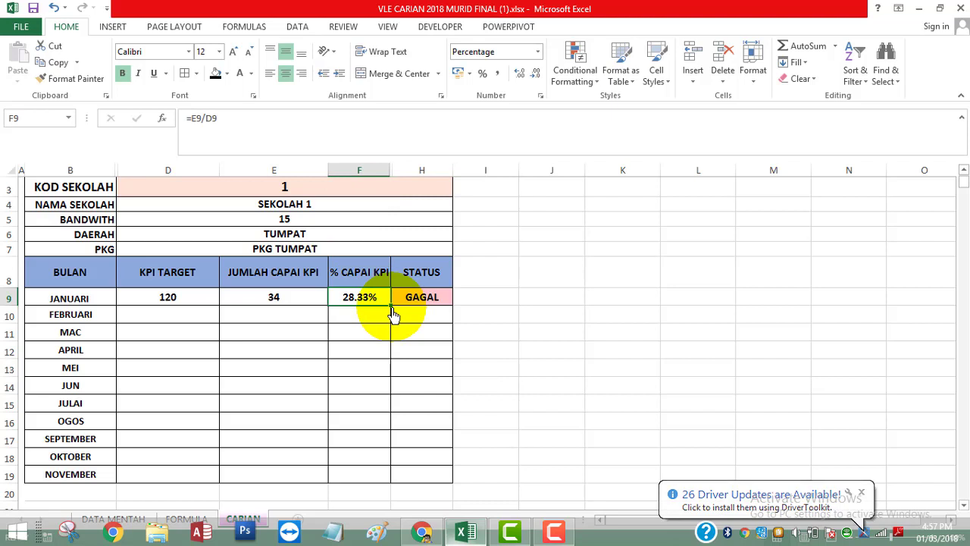
{"action": "double_click", "coordinate": [391, 313]}
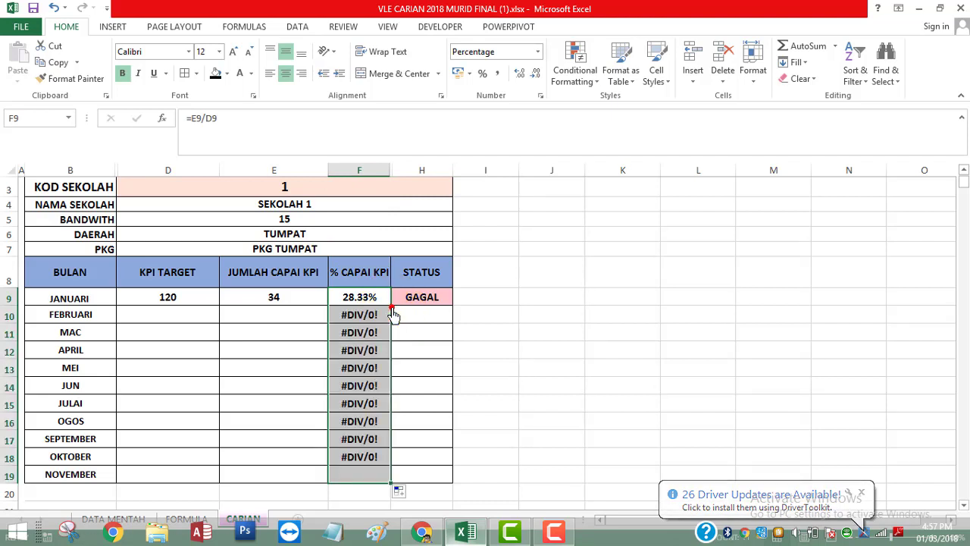
{"action": "left_click", "coordinate": [363, 175]}
{"action": "right_click", "coordinate": [363, 175]}
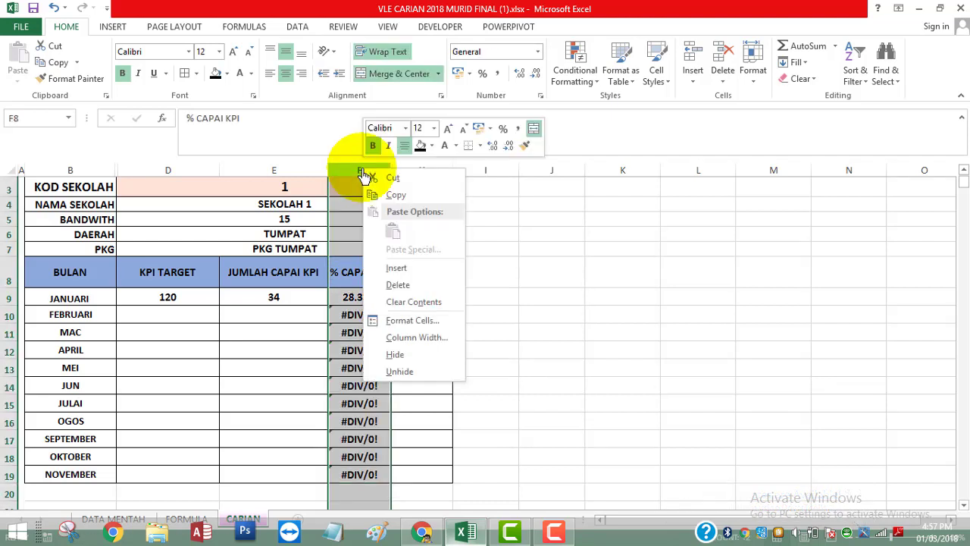
{"action": "left_click", "coordinate": [401, 354]}
{"action": "left_click", "coordinate": [399, 343]}
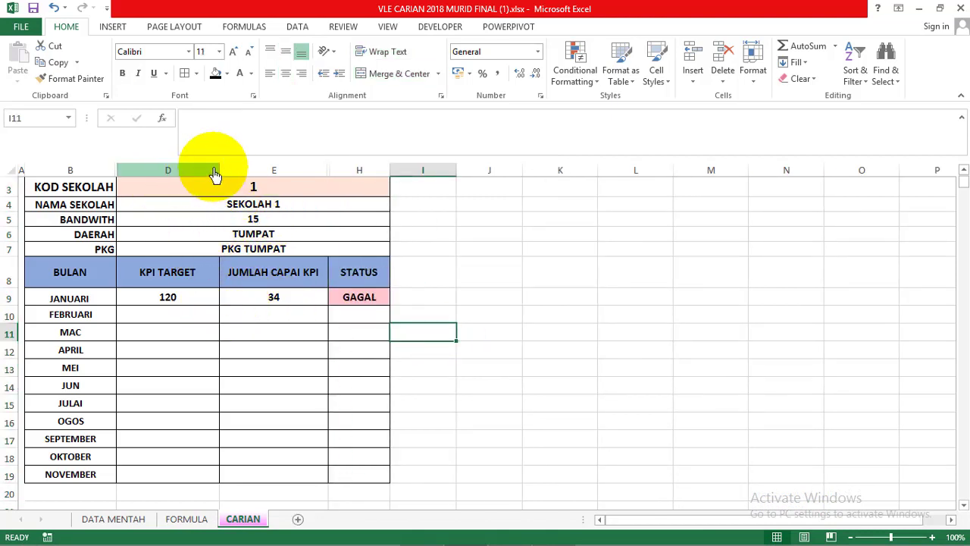
Widen columns D and H, and reduce the title's font size in B2 to 18.
{"action": "left_click_drag", "start_coordinate": [215, 174], "coordinate": [232, 172]}
{"action": "left_click_drag", "start_coordinate": [402, 174], "coordinate": [423, 186]}
{"action": "scroll", "coordinate": [414, 306], "scroll_direction": "up", "scroll_amount": 2}
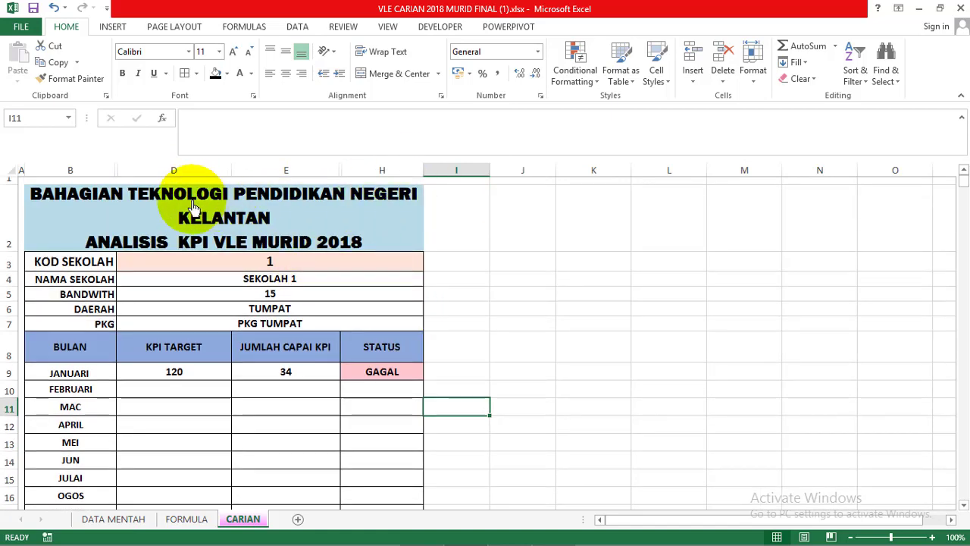
{"action": "left_click", "coordinate": [194, 206]}
{"action": "left_click", "coordinate": [250, 53]}
{"action": "left_click", "coordinate": [250, 53]}
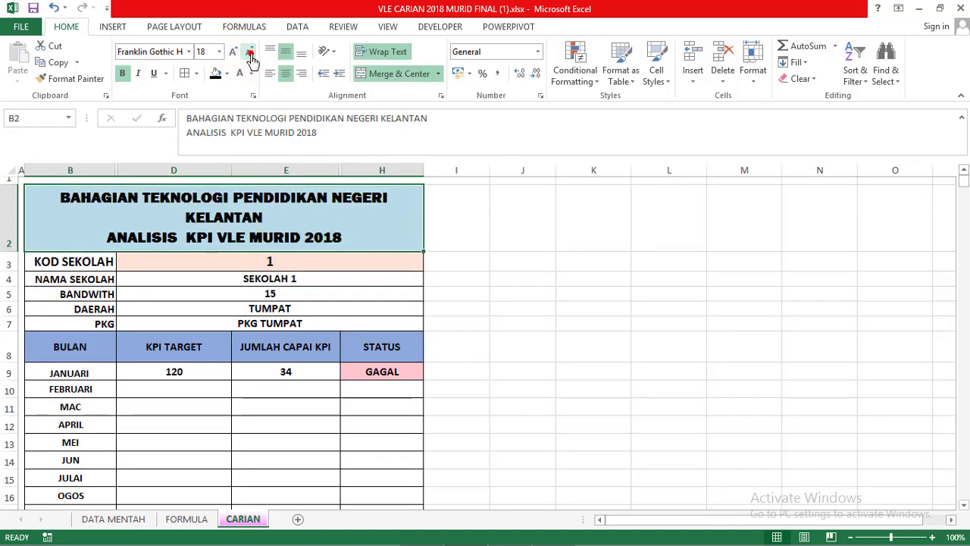
{"action": "left_click", "coordinate": [559, 326]}
Test the search sheet by entering 2 and then 3 as the KOD SEKOLAH.
{"action": "left_click", "coordinate": [290, 265]}
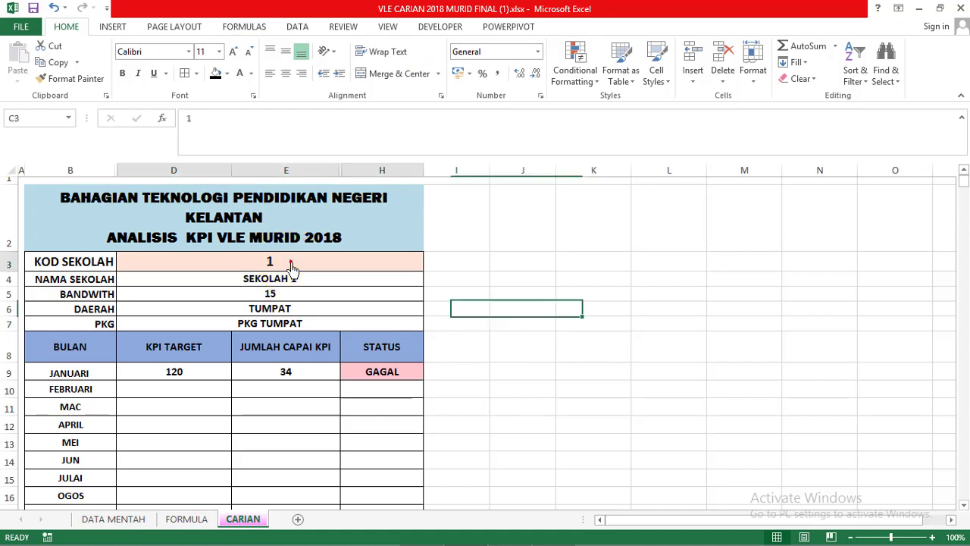
{"action": "double_click", "coordinate": [292, 266]}
{"action": "key", "text": "BackSpace"}
{"action": "type", "text": "2"}
{"action": "left_click", "coordinate": [508, 326]}
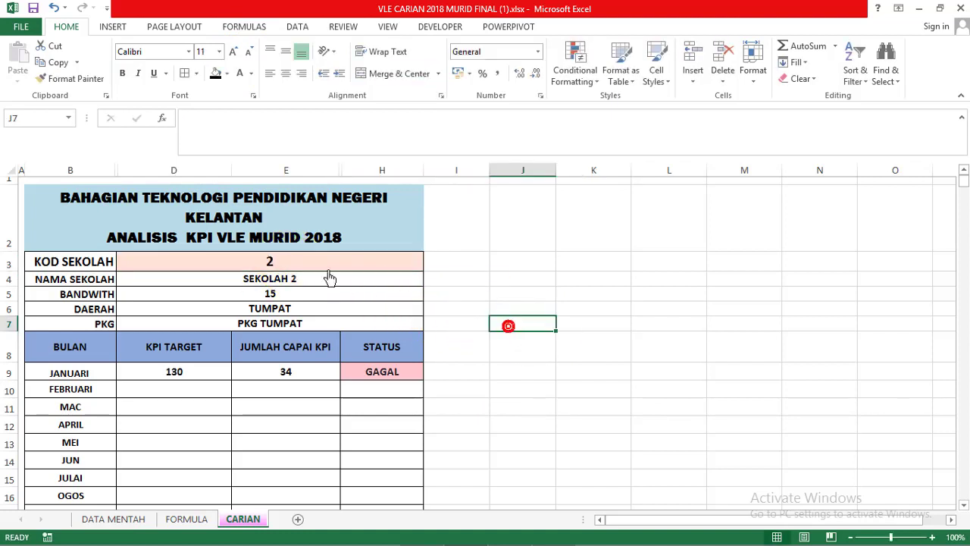
{"action": "left_click", "coordinate": [289, 261]}
{"action": "double_click", "coordinate": [289, 265]}
{"action": "type", "text": "3"}
{"action": "left_click", "coordinate": [587, 308]}
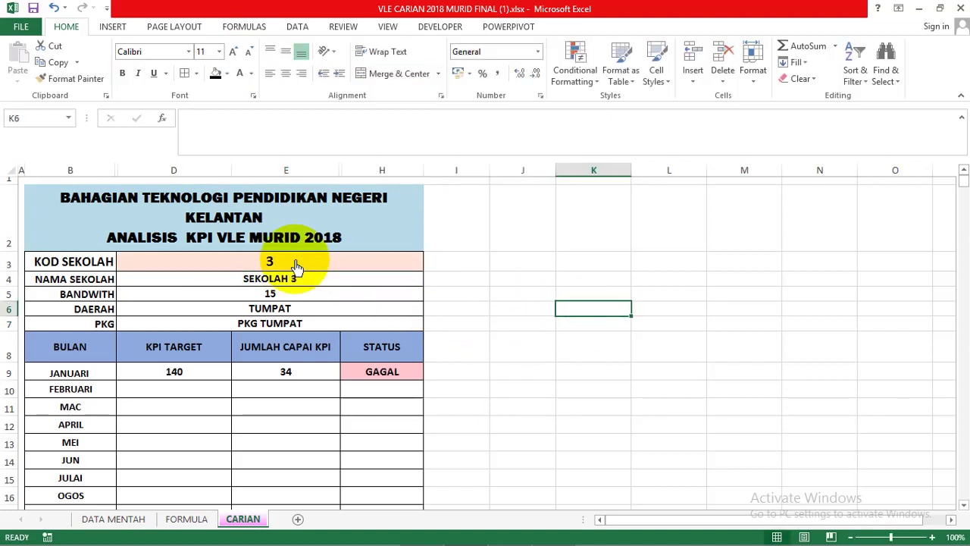
Test the status result by entering 6, 7 and then 8 as the KOD SEKOLAH.
{"action": "left_click", "coordinate": [296, 266]}
{"action": "double_click", "coordinate": [294, 265]}
{"action": "type", "text": "6"}
{"action": "left_click", "coordinate": [502, 324]}
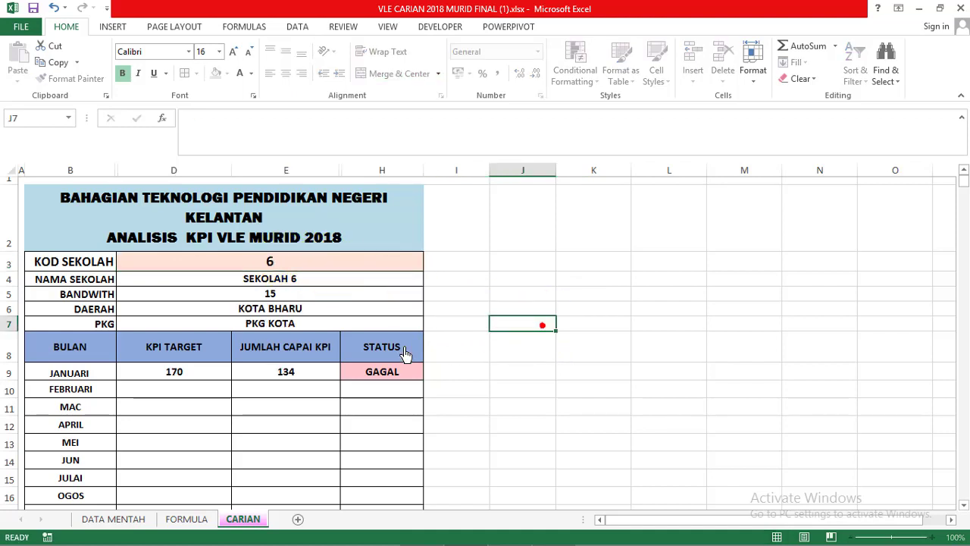
{"action": "left_click", "coordinate": [280, 255]}
{"action": "double_click", "coordinate": [274, 263]}
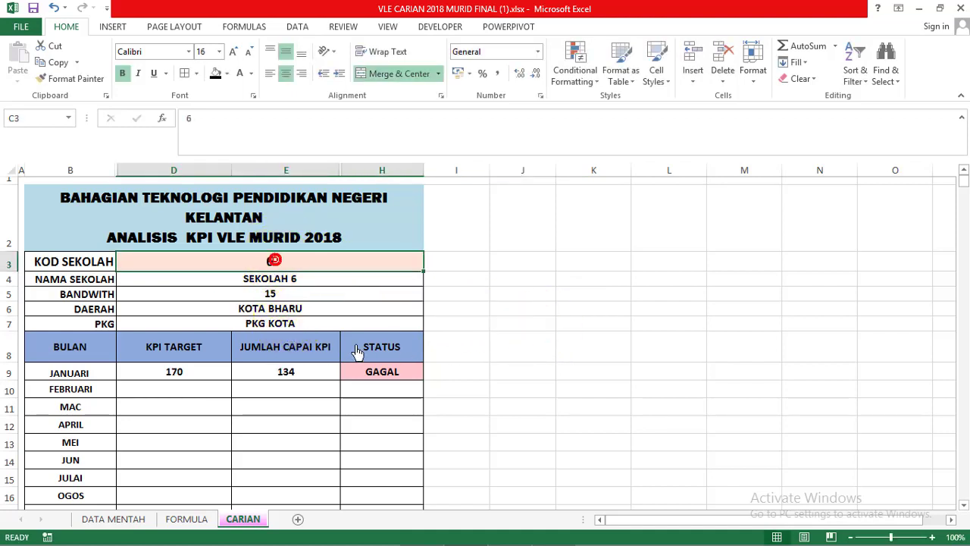
{"action": "type", "text": "7"}
{"action": "left_click", "coordinate": [604, 356]}
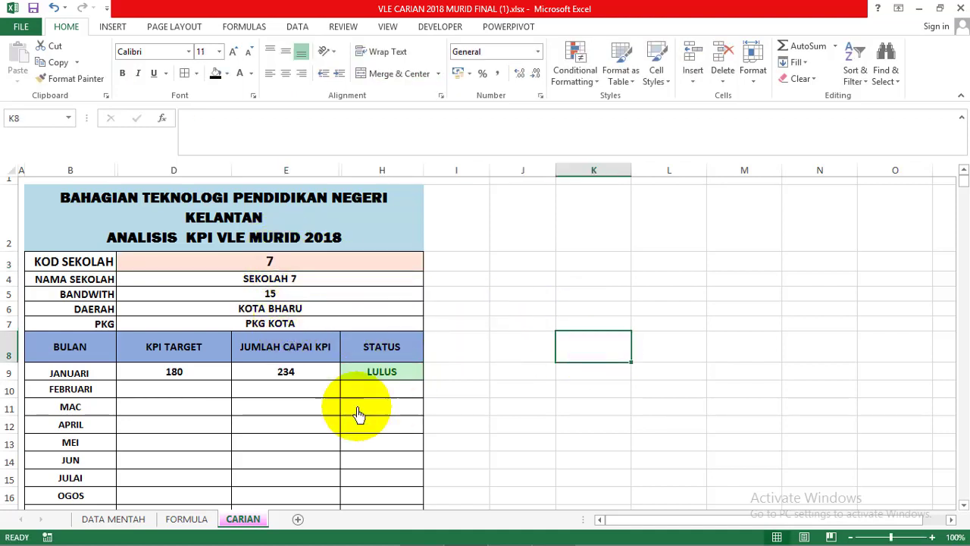
{"action": "left_click", "coordinate": [299, 270]}
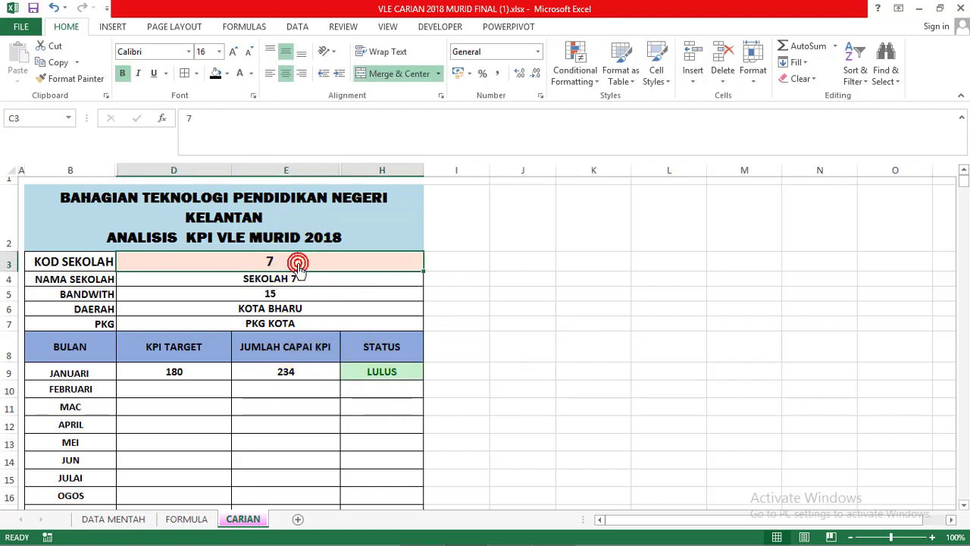
{"action": "type", "text": "8"}
{"action": "left_click", "coordinate": [582, 371]}
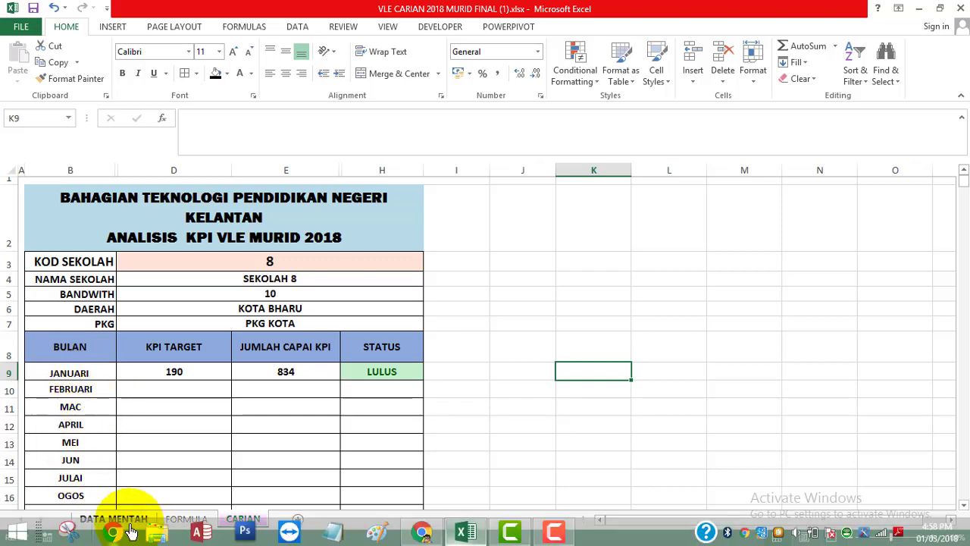
Copy the JAN figures in G6:H15 of the DATA MENTAH sheet into the FEB columns starting at I6.
{"action": "left_click", "coordinate": [128, 519]}
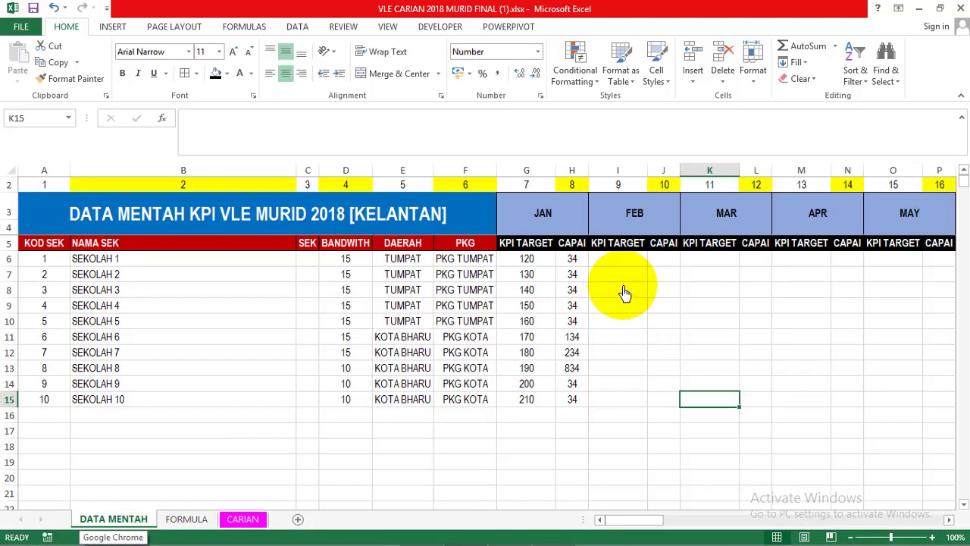
{"action": "left_click_drag", "start_coordinate": [529, 260], "coordinate": [564, 405]}
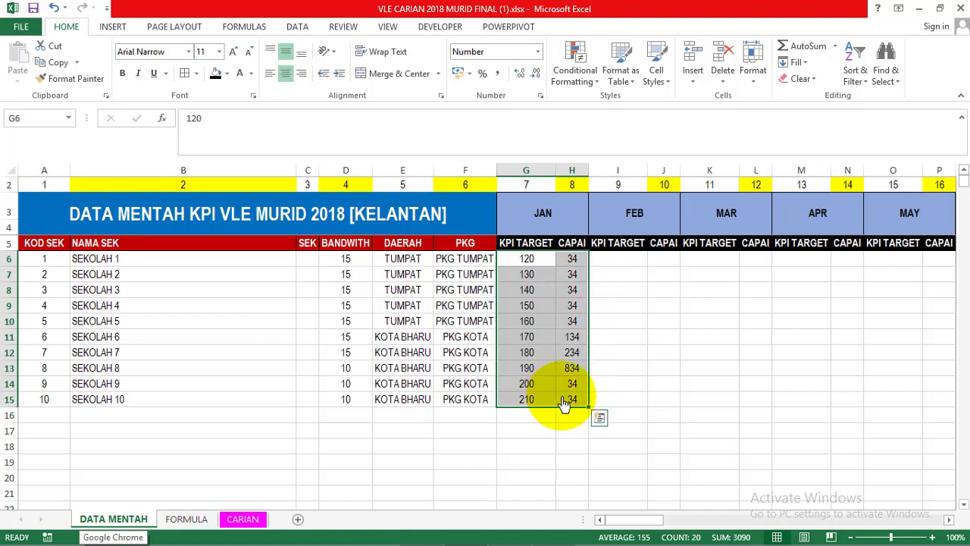
{"action": "key", "text": "ctrl+c"}
{"action": "left_click", "coordinate": [610, 261]}
{"action": "key", "text": "ctrl+v"}
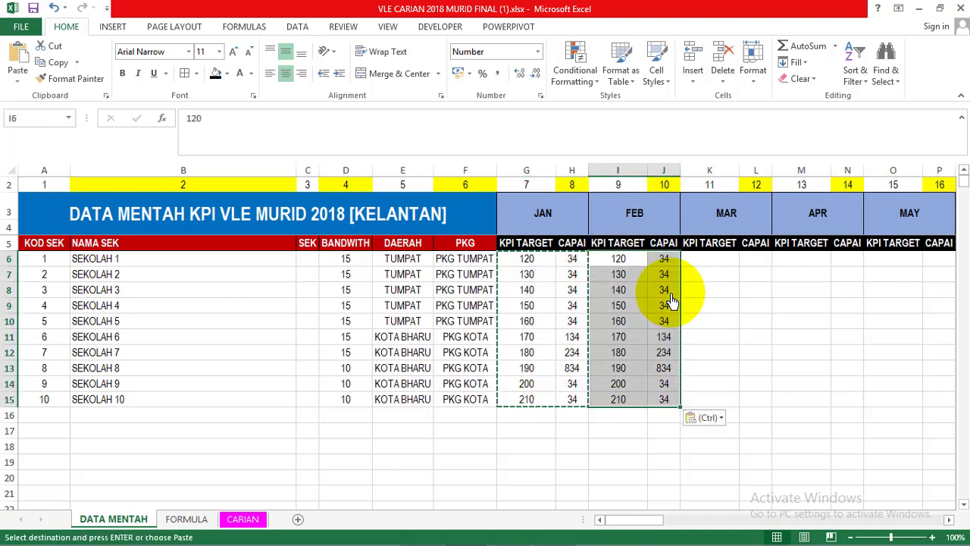
{"action": "left_click", "coordinate": [705, 323]}
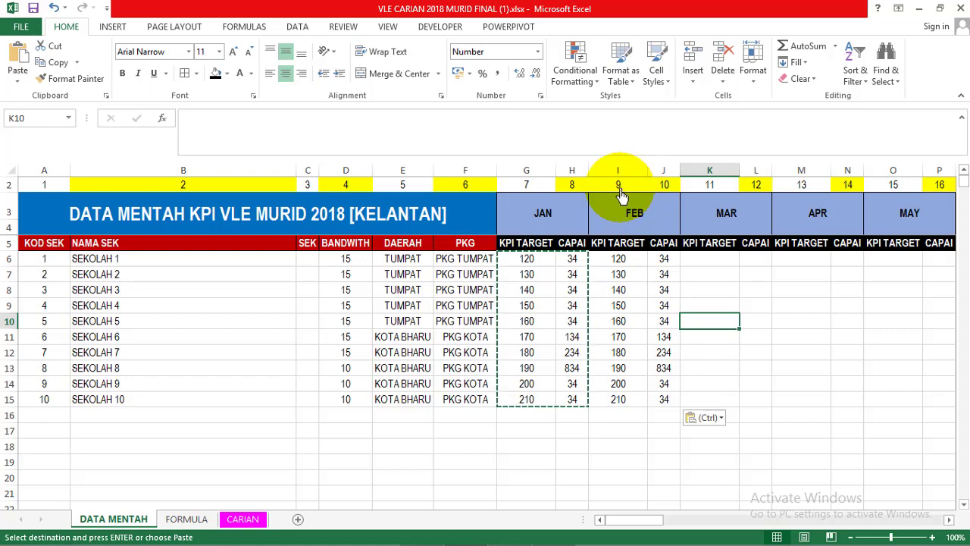
On the CARIAN sheet, fill the JANUARI formulas in D9 and E9 down to the FEBRUARI row.
{"action": "left_click", "coordinate": [244, 519]}
{"action": "left_click", "coordinate": [187, 373]}
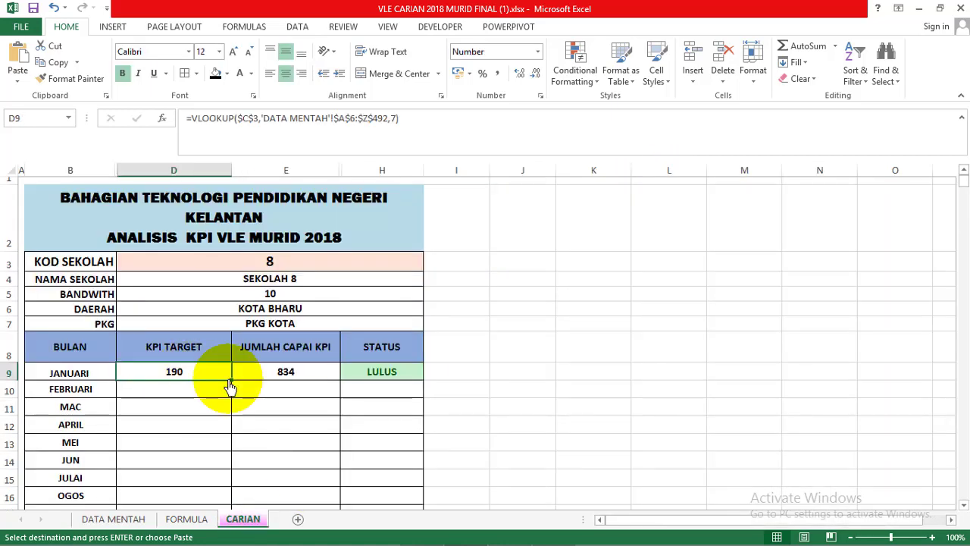
{"action": "left_click_drag", "start_coordinate": [229, 380], "coordinate": [228, 390]}
{"action": "left_click", "coordinate": [307, 376]}
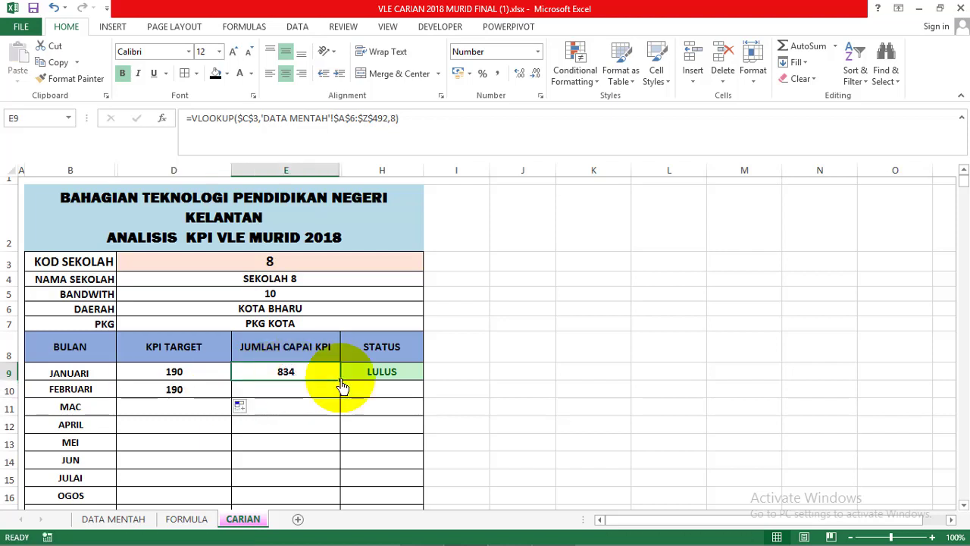
{"action": "mouse_move", "coordinate": [342, 387]}
{"action": "left_mouse_down"}
{"action": "mouse_move", "coordinate": [337, 379]}
{"action": "mouse_move", "coordinate": [336, 394]}
{"action": "left_mouse_up"}
Change the VLOOKUP column index to 9 in D10 and to 10 in E10 for the FEB data columns.
{"action": "left_click", "coordinate": [204, 390]}
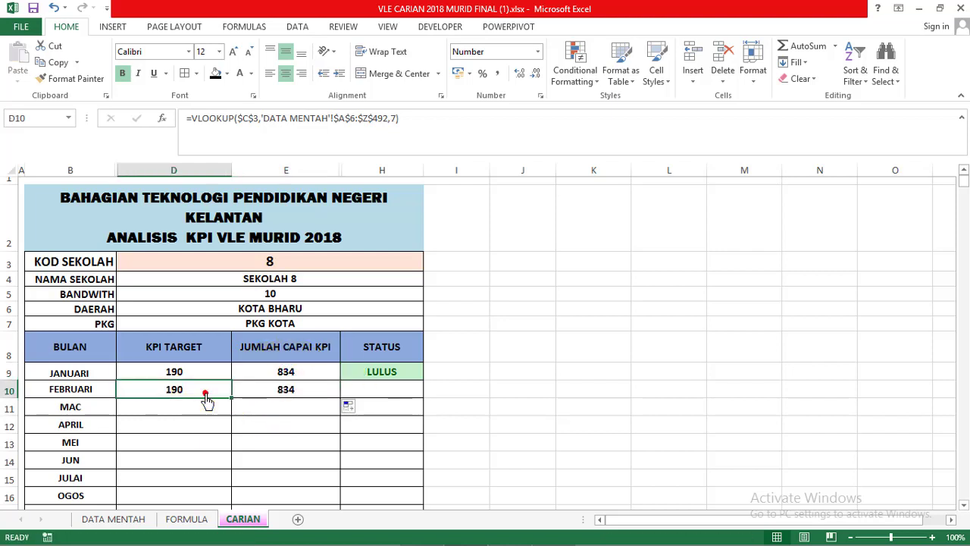
{"action": "left_click", "coordinate": [395, 127]}
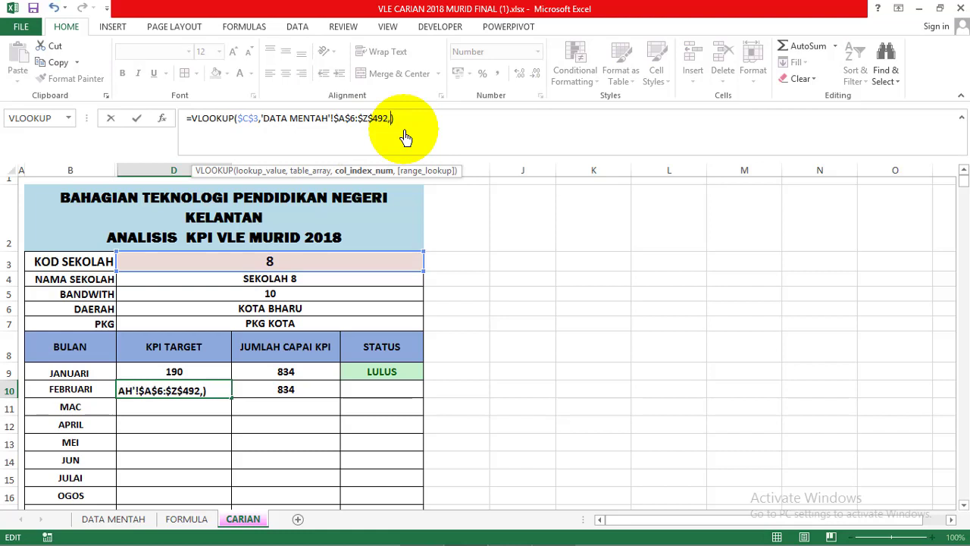
{"action": "key", "text": "Return"}
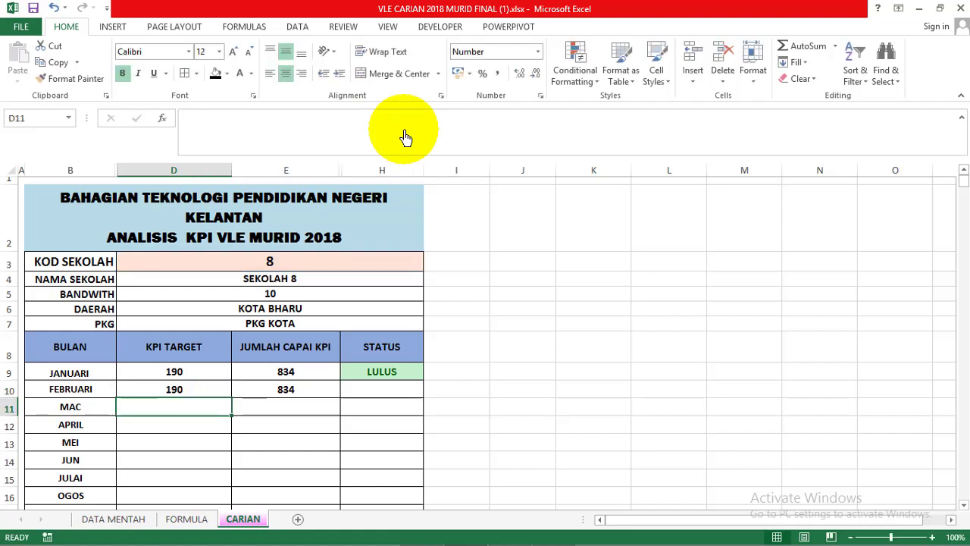
{"action": "left_click", "coordinate": [267, 394]}
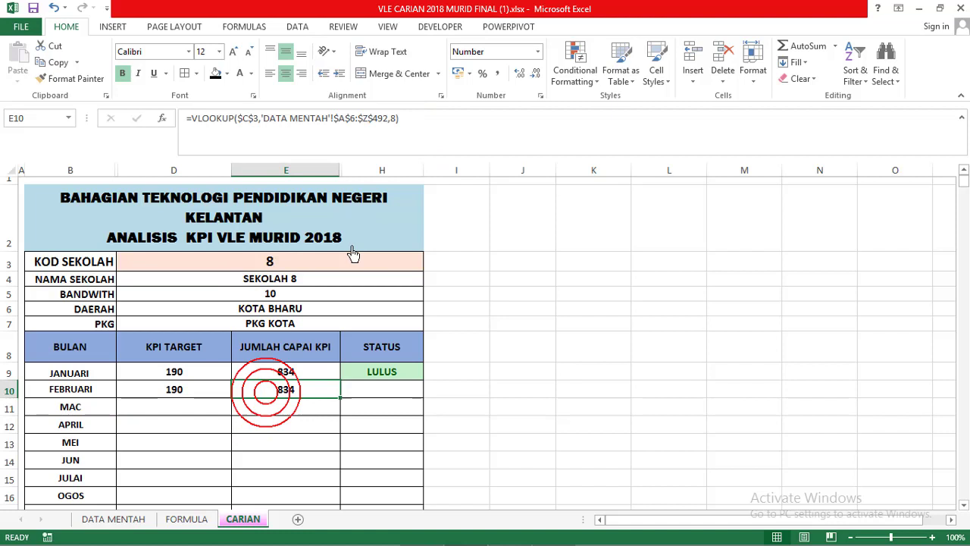
{"action": "left_click", "coordinate": [398, 130]}
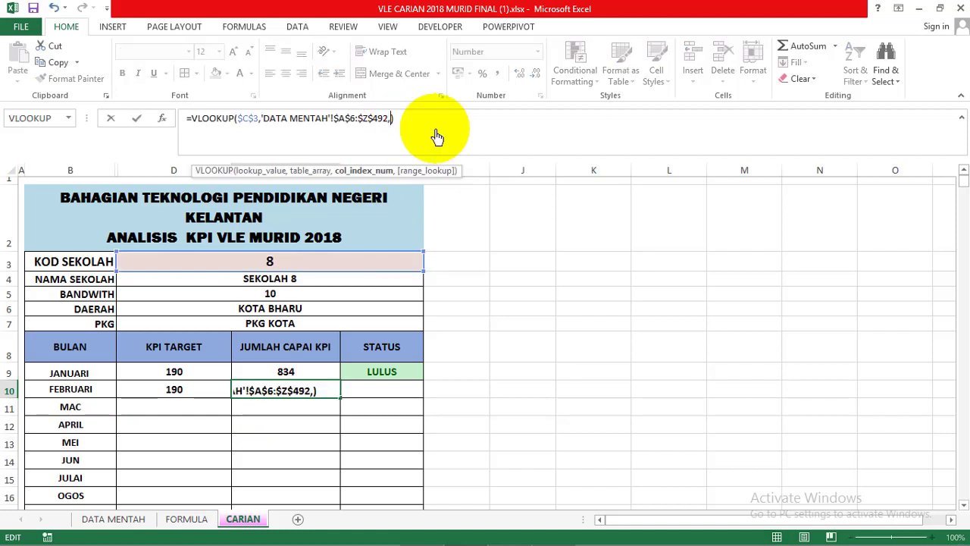
{"action": "key", "text": "Return"}
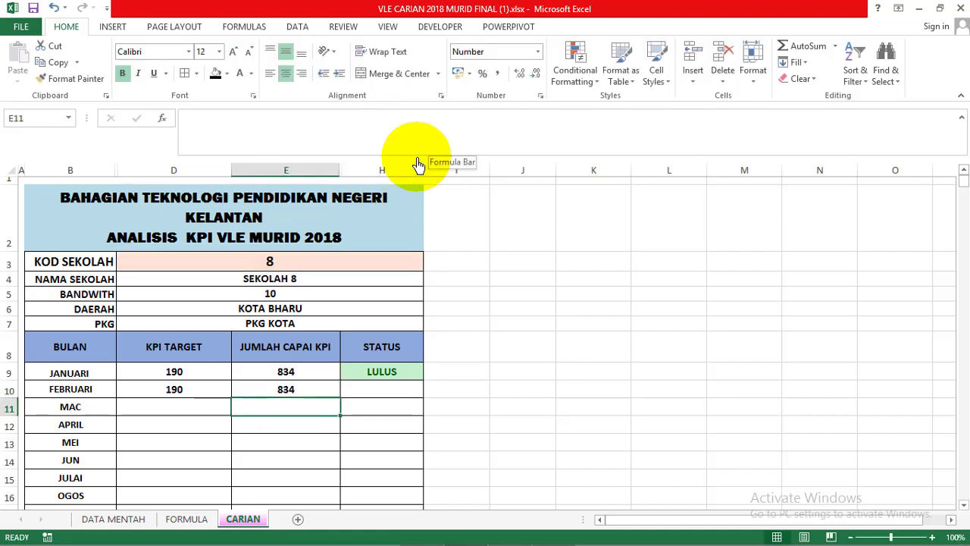
Fill the H9 status formula down to the FEBRUARI row in H10.
{"action": "left_click", "coordinate": [393, 377]}
{"action": "left_click_drag", "start_coordinate": [423, 380], "coordinate": [422, 404]}
{"action": "left_click", "coordinate": [326, 409]}
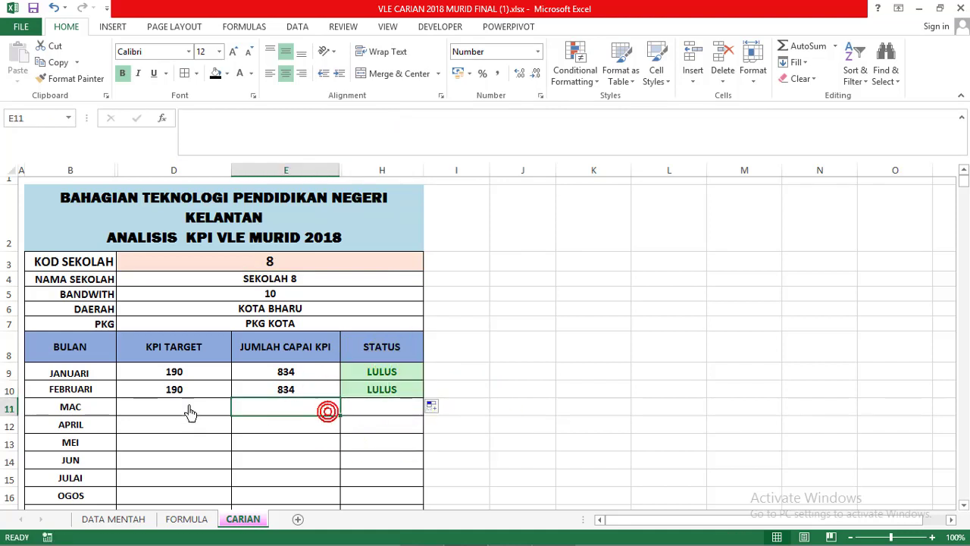
Test the FEBRUARI row with KOD SEKOLAH 1, and check the status formula in H10.
{"action": "left_click", "coordinate": [283, 262]}
{"action": "type", "text": "1"}
{"action": "left_click", "coordinate": [571, 372]}
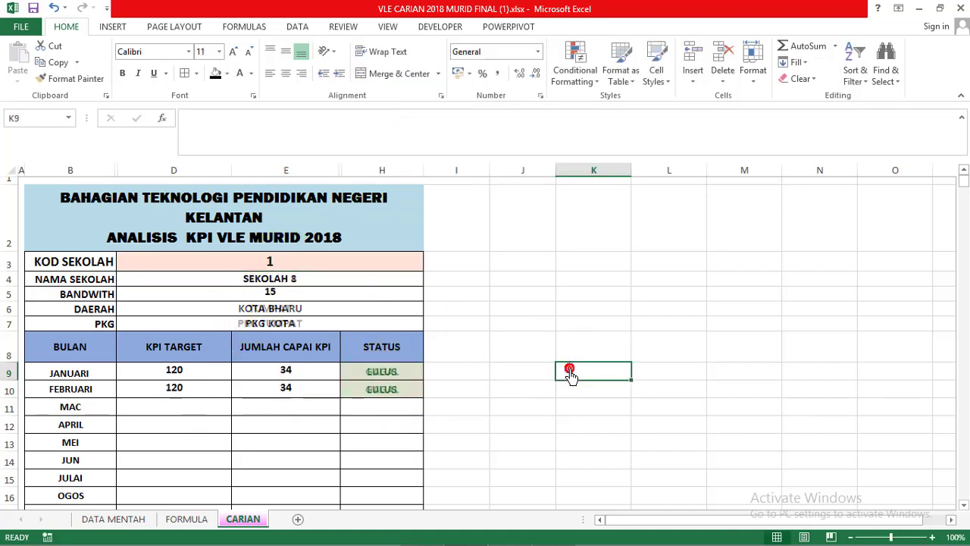
{"action": "left_click", "coordinate": [383, 391]}
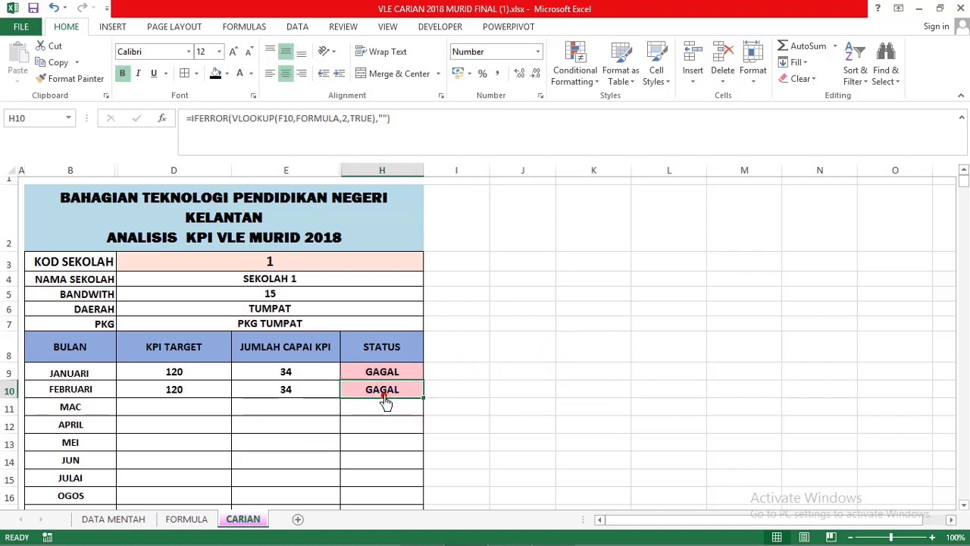
{"action": "left_click", "coordinate": [403, 348]}
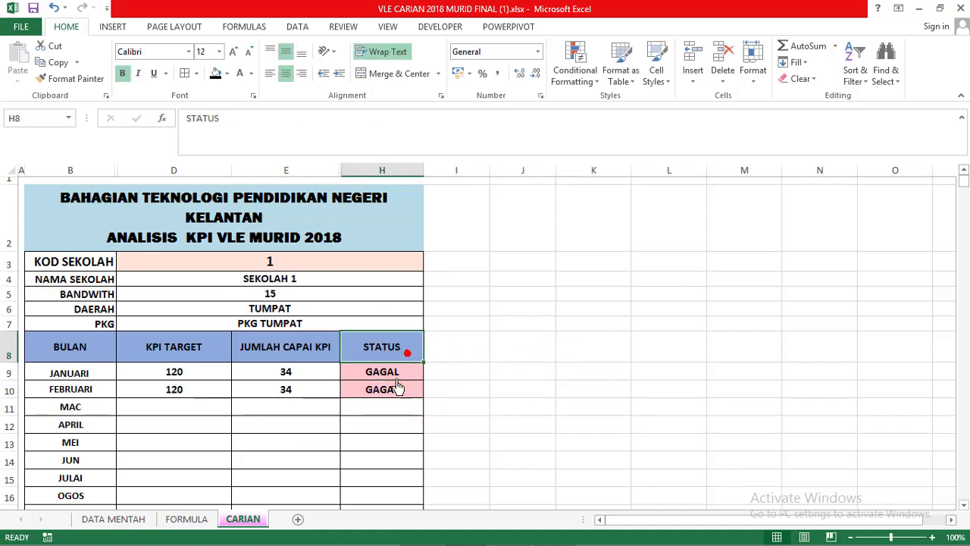
Set the KOD SEKOLAH to 7 and review the JANUARI and FEBRUARI results.
{"action": "left_click", "coordinate": [277, 263]}
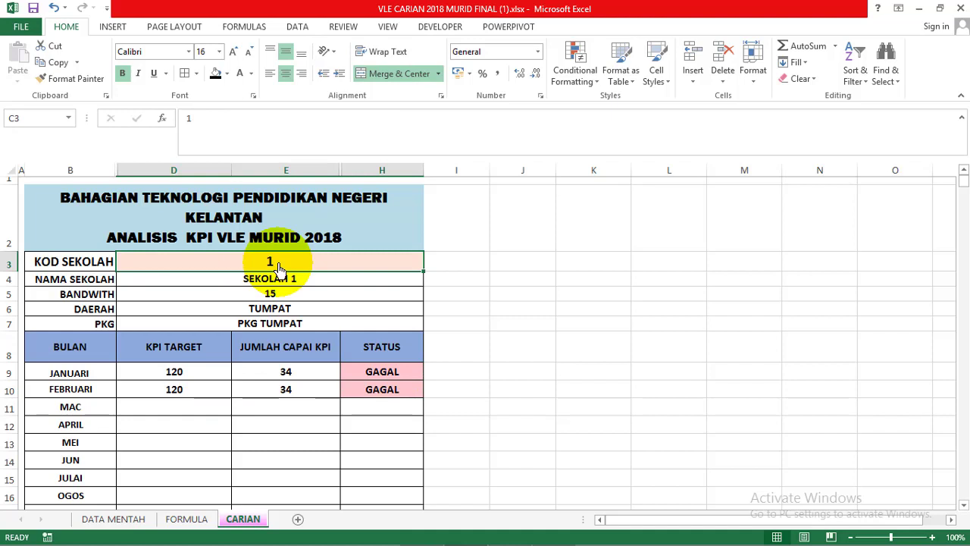
{"action": "type", "text": "7"}
{"action": "left_click", "coordinate": [493, 322]}
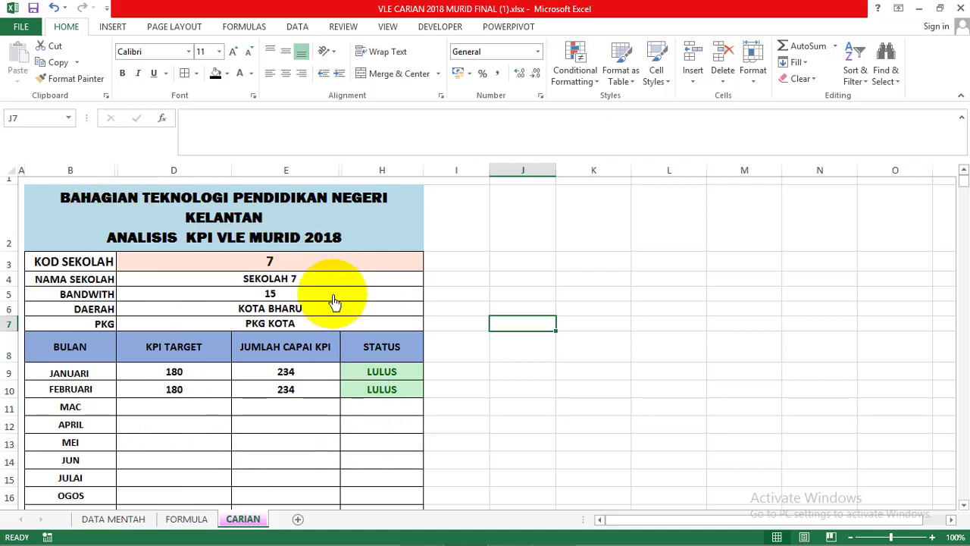
{"action": "scroll", "coordinate": [335, 304], "scroll_direction": "down", "scroll_amount": 2}
{"action": "scroll", "coordinate": [334, 303], "scroll_direction": "up", "scroll_amount": 2}
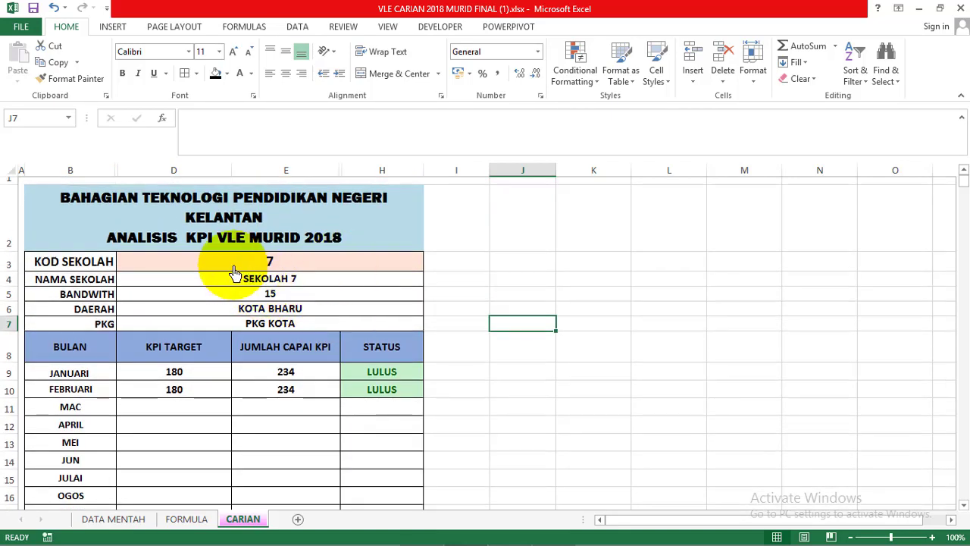
Switch to Chrome, open onedrive.live.com in a new tab and start a file upload.
{"action": "left_click", "coordinate": [420, 531]}
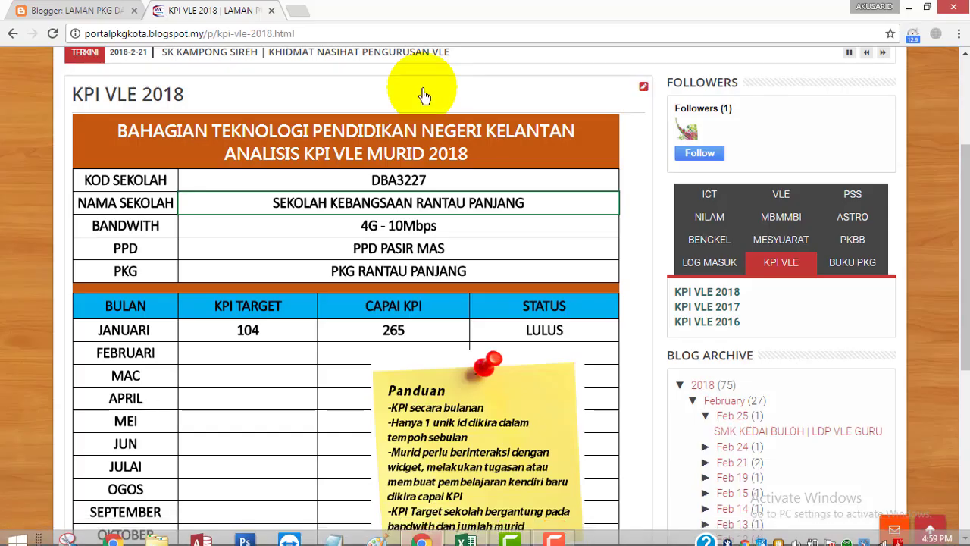
{"action": "left_click", "coordinate": [303, 13]}
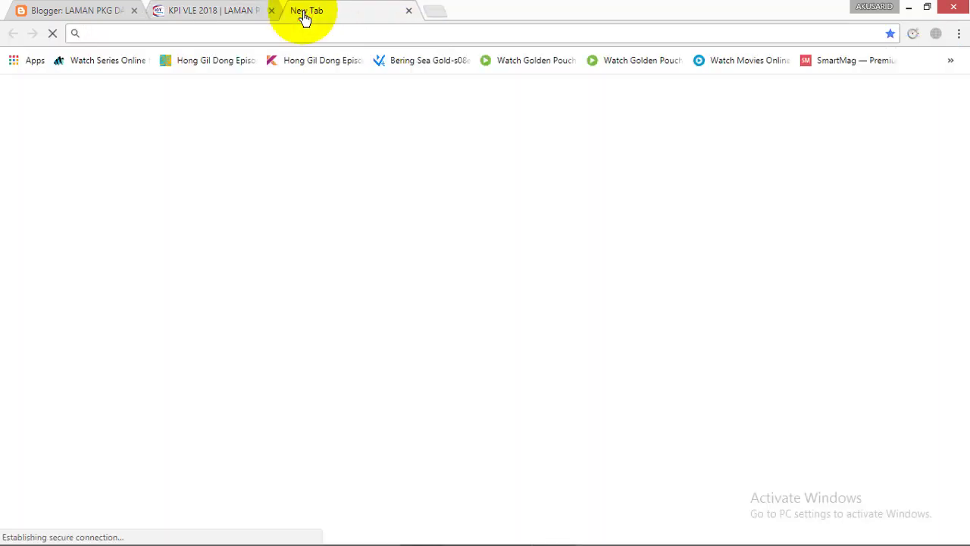
{"action": "type", "text": "ONDE"}
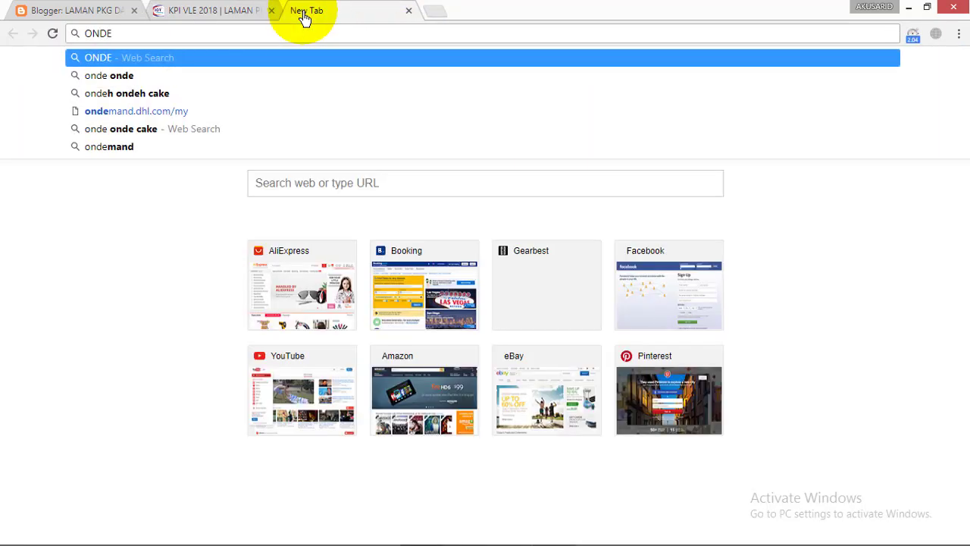
{"action": "key", "text": "BackSpace"}
{"action": "key", "text": "BackSpace"}
{"action": "type", "text": "E"}
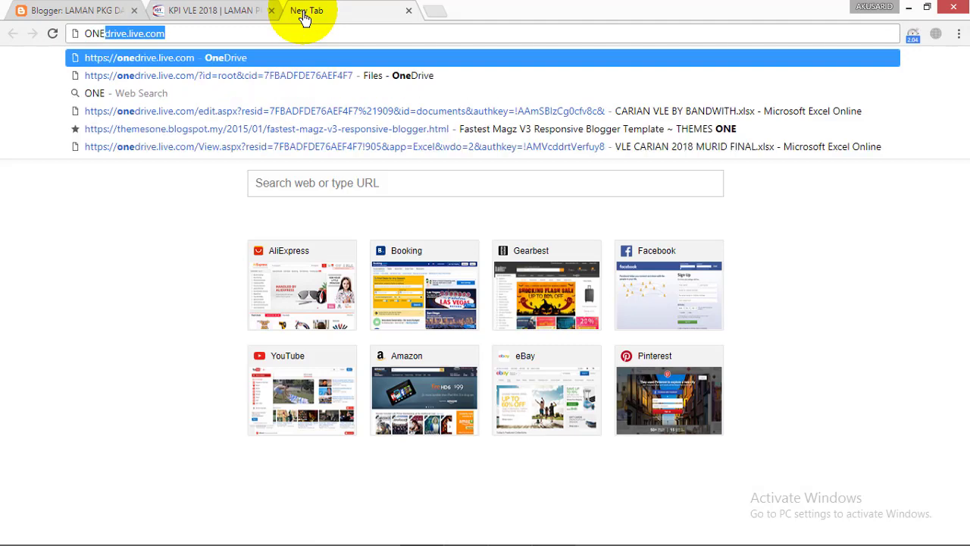
{"action": "left_click", "coordinate": [196, 37]}
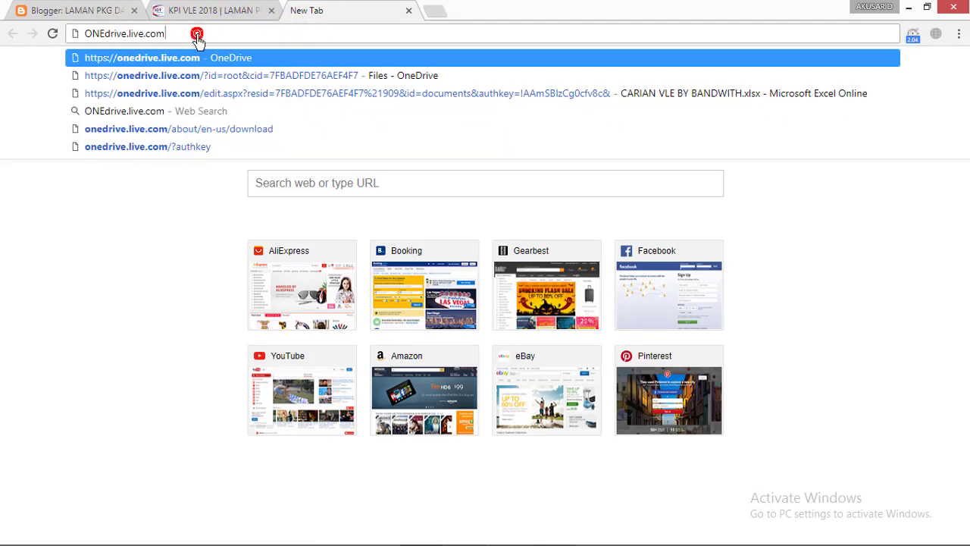
{"action": "key", "text": "Return"}
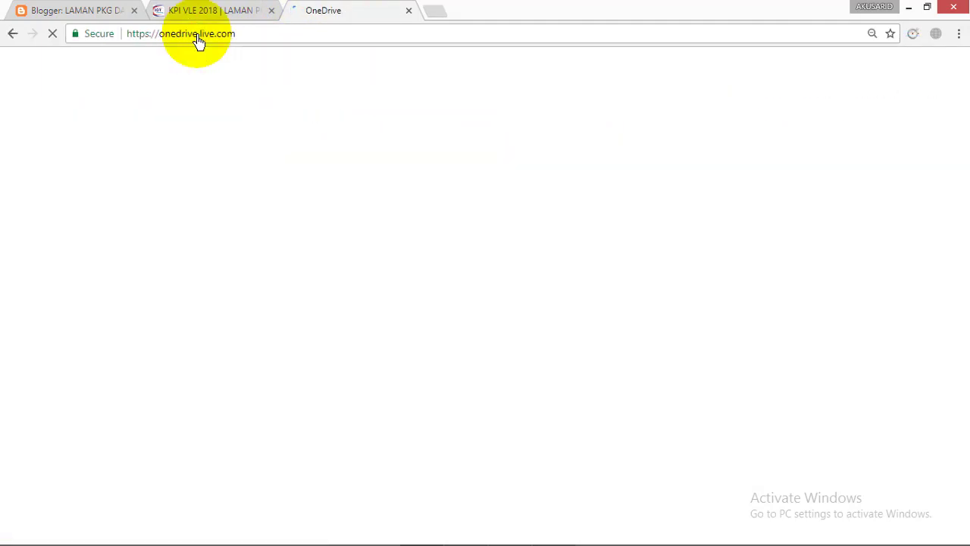
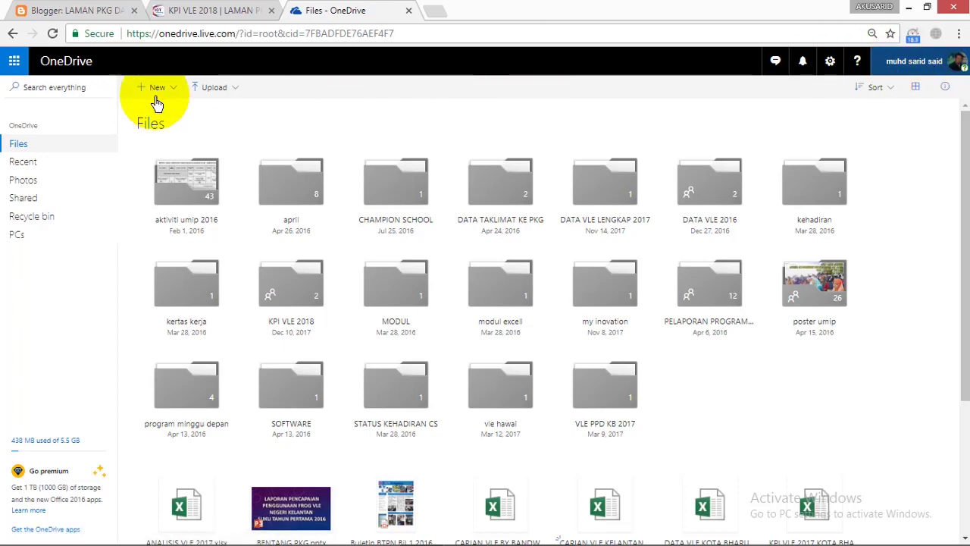
{"action": "left_click", "coordinate": [217, 92]}
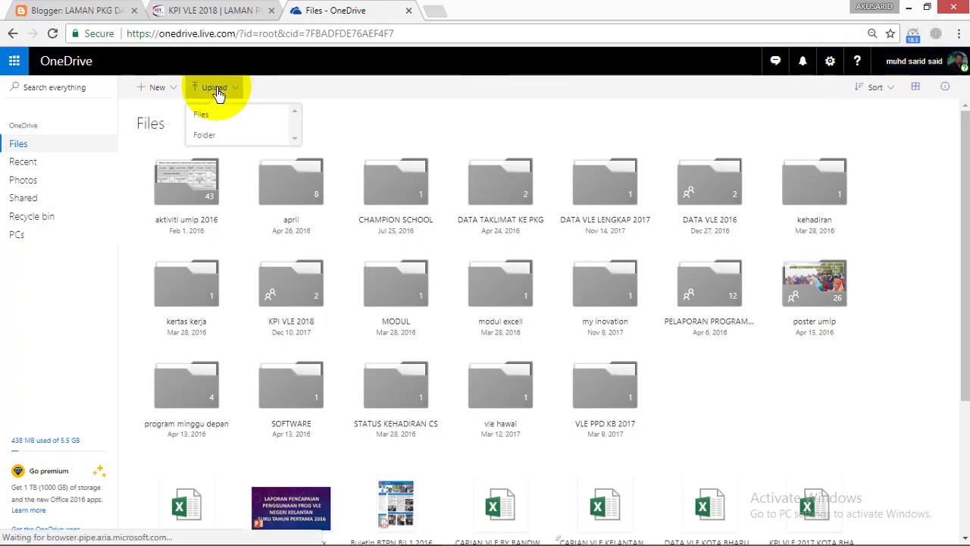
{"action": "left_click", "coordinate": [209, 121]}
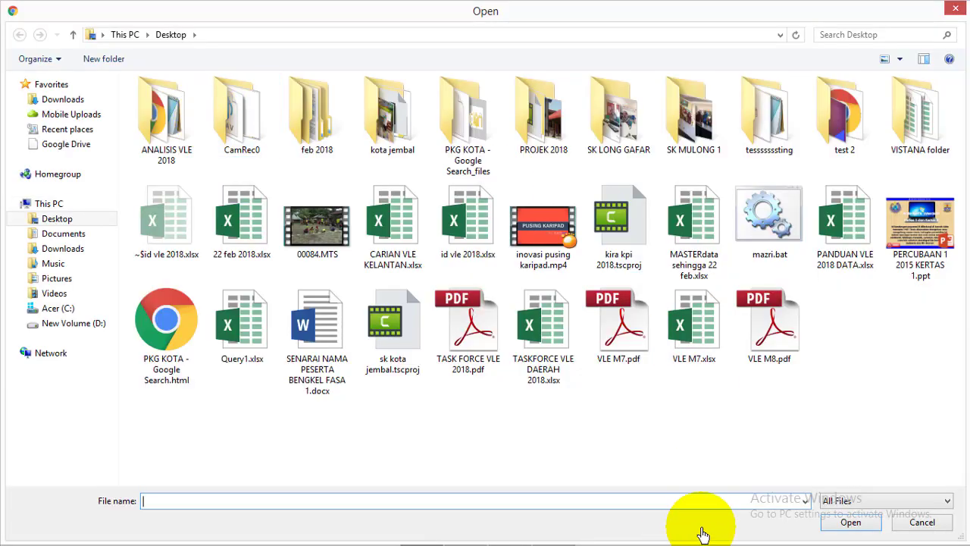
Switch to Excel and save the workbook to the Desktop as VLE DASHBOARD in Excel Workbook (*.xlsx) format.
{"action": "left_click", "coordinate": [465, 532]}
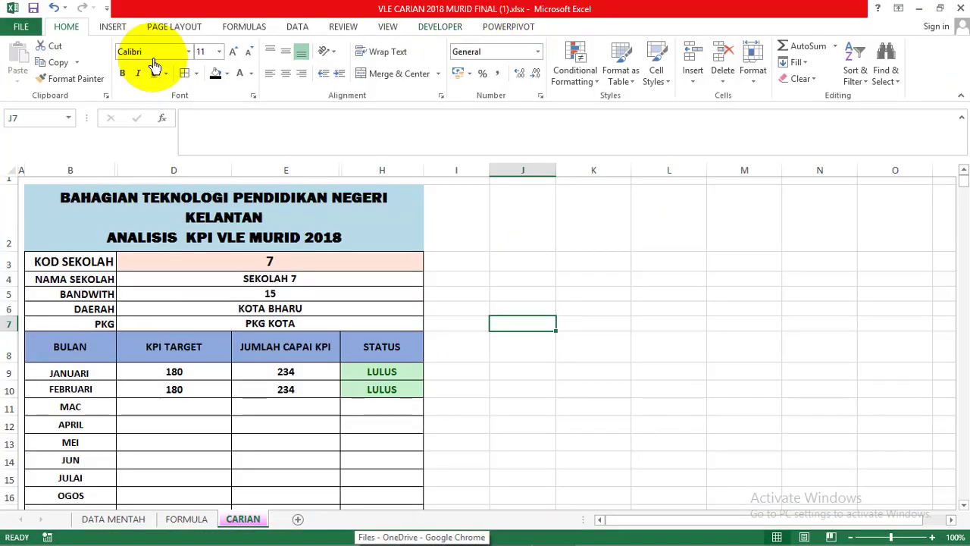
{"action": "left_click", "coordinate": [25, 30]}
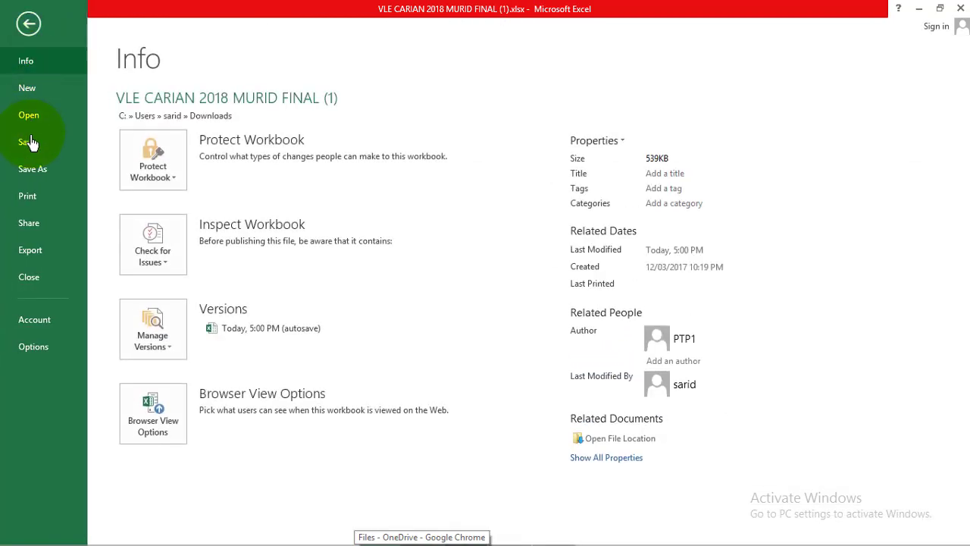
{"action": "left_click", "coordinate": [34, 170]}
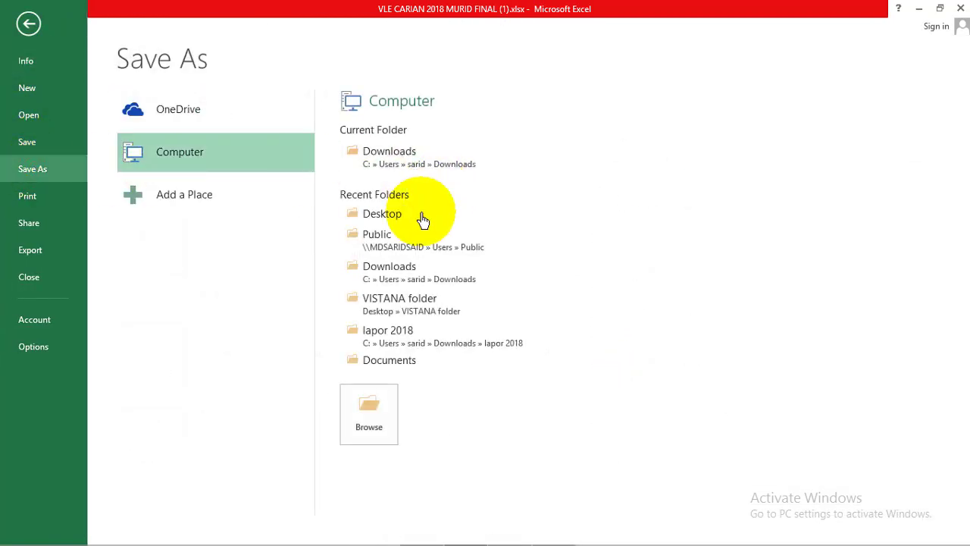
{"action": "left_click", "coordinate": [400, 223]}
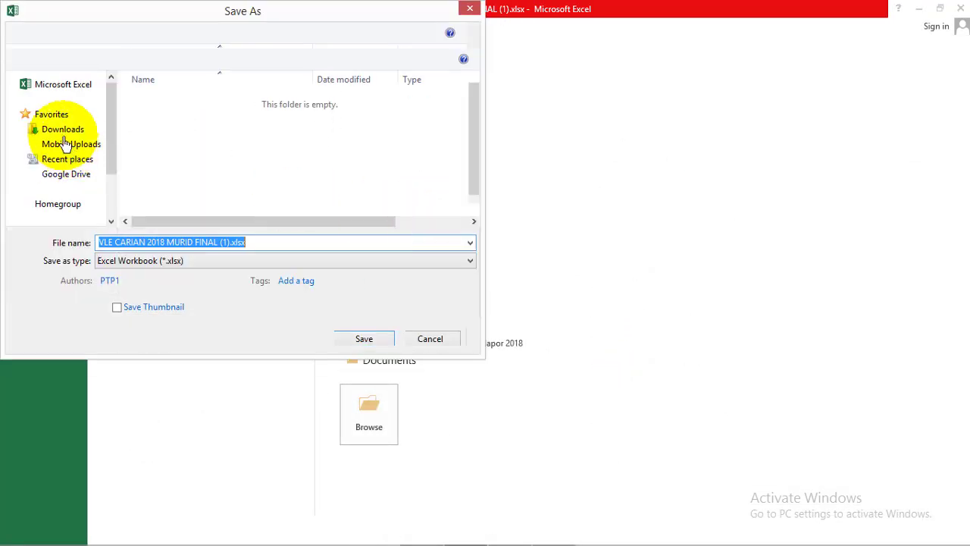
{"action": "left_click", "coordinate": [56, 108]}
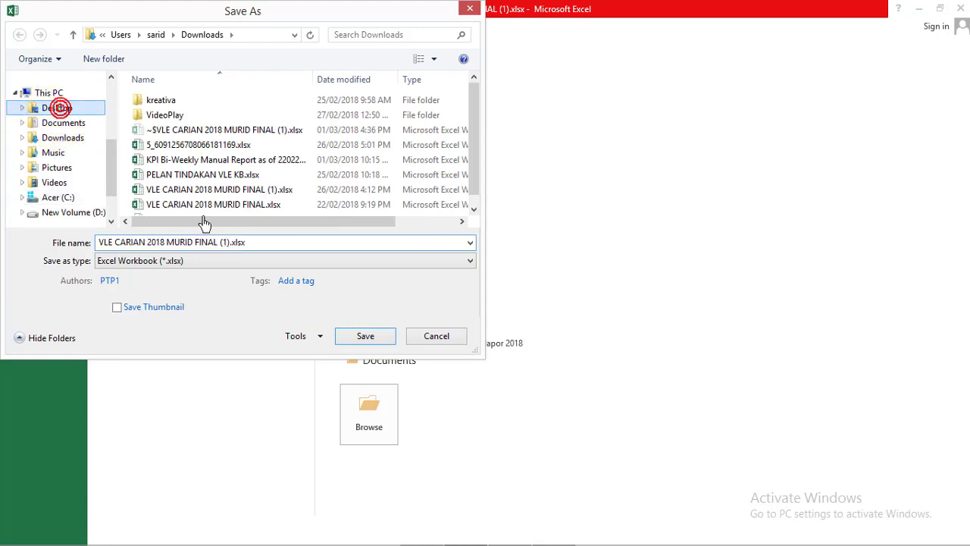
{"action": "left_click", "coordinate": [258, 244]}
{"action": "type", "text": "VLE "}
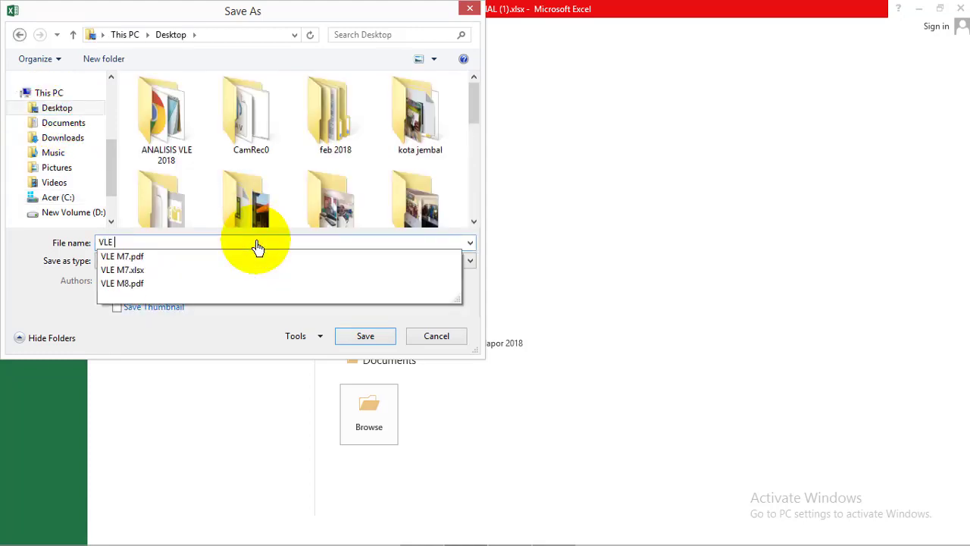
{"action": "type", "text": "DASHBOARD"}
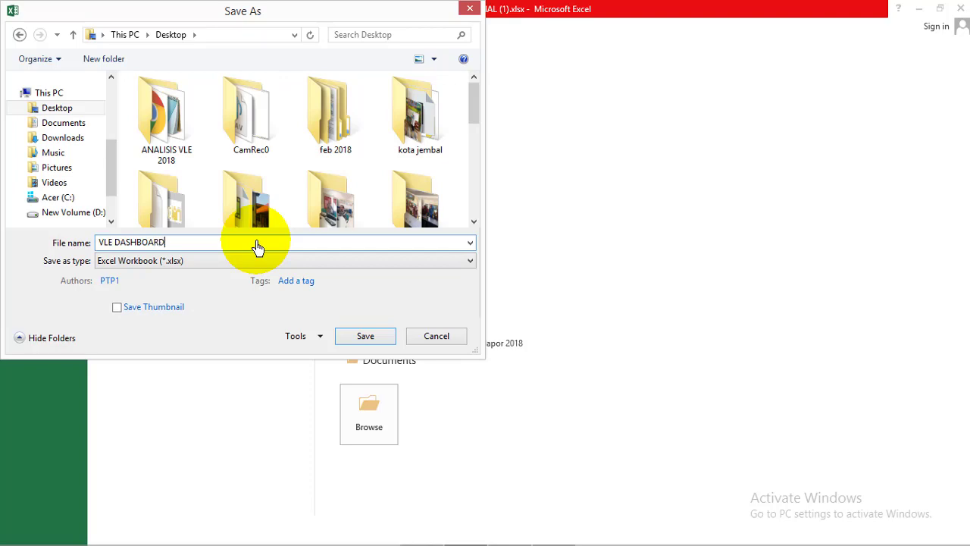
{"action": "left_click", "coordinate": [67, 108]}
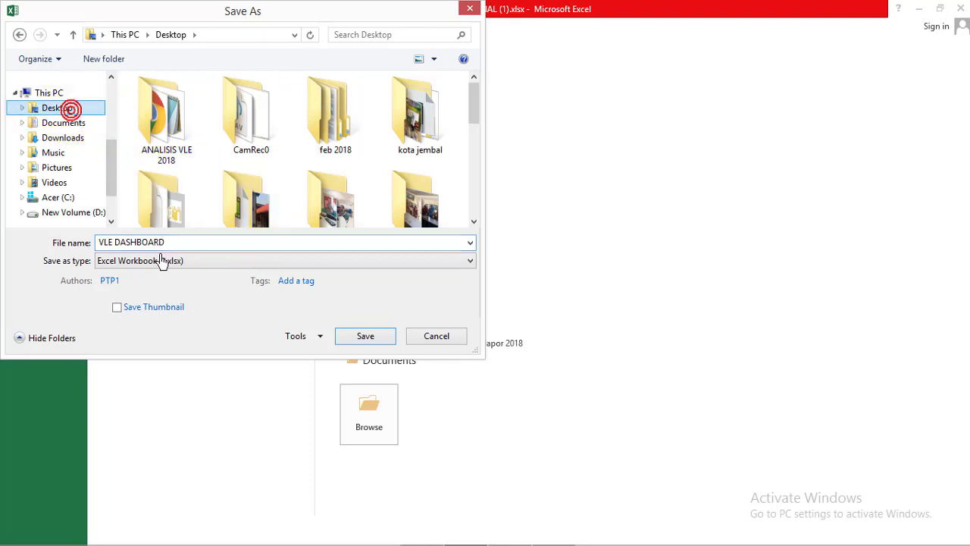
{"action": "left_click", "coordinate": [338, 336]}
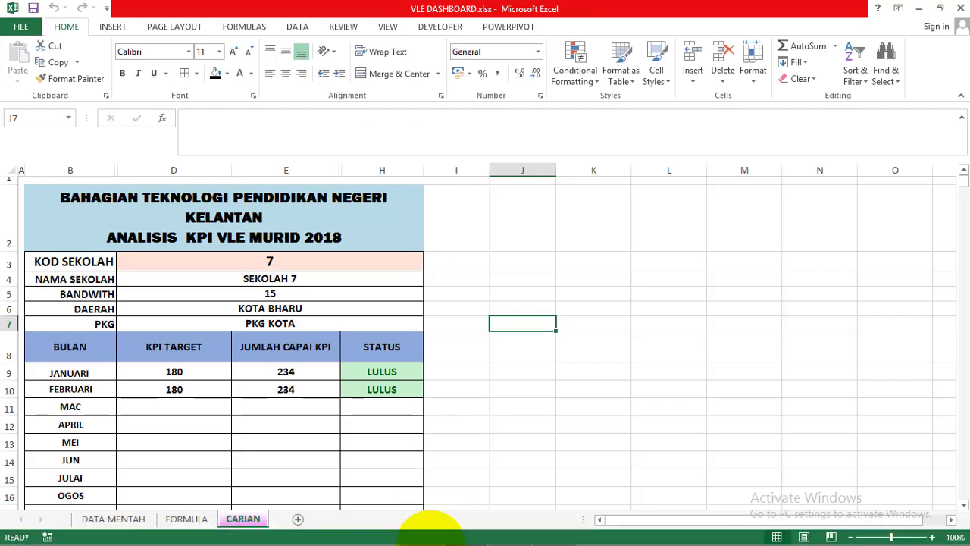
Switch back to Chrome and upload VLE DASHBOARD.xlsx from the Desktop to the OneDrive Files folder.
{"action": "left_click", "coordinate": [424, 531]}
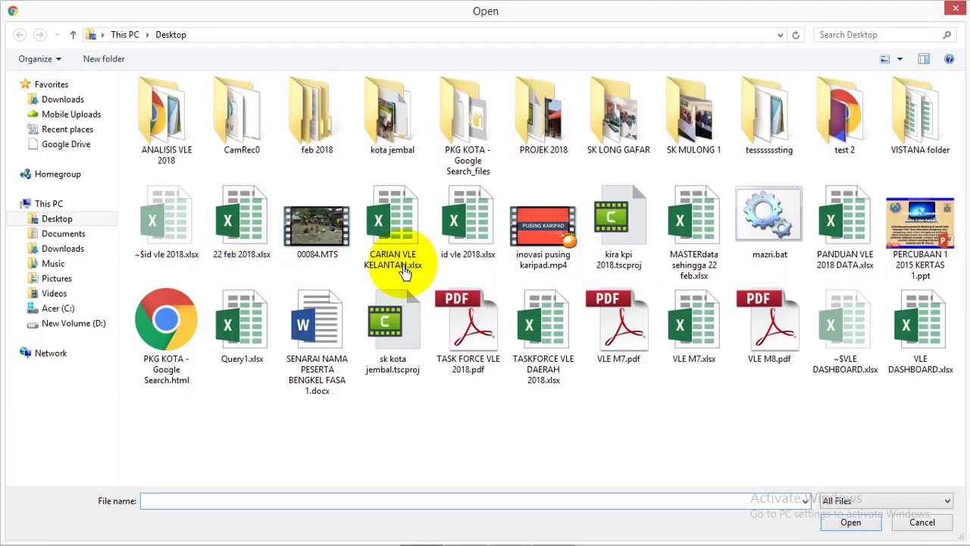
{"action": "left_click", "coordinate": [66, 219]}
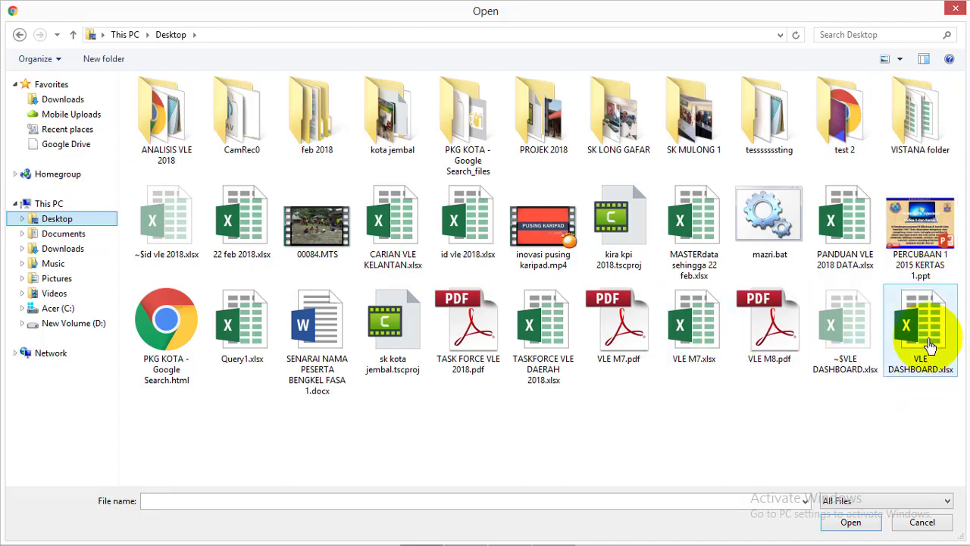
{"action": "left_click", "coordinate": [930, 346]}
{"action": "left_click", "coordinate": [850, 523]}
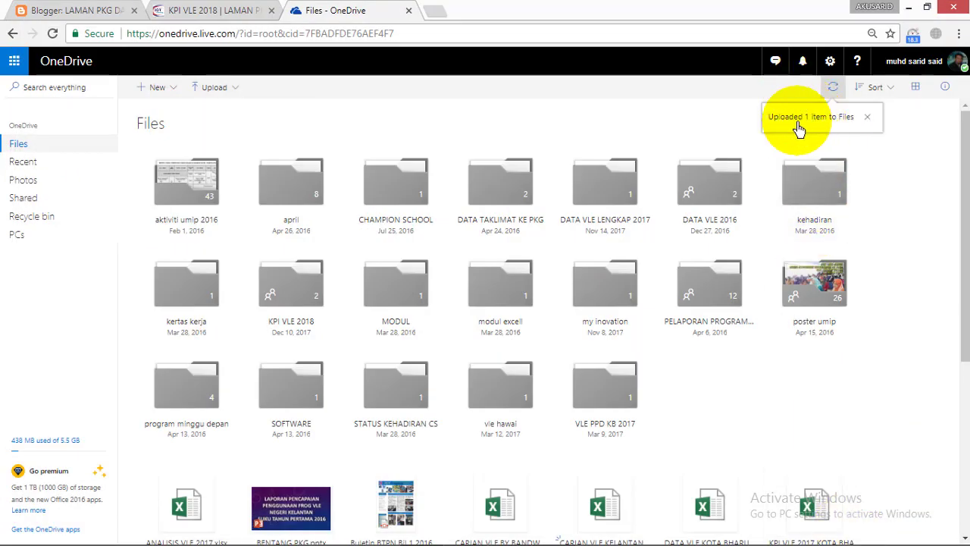
Find the uploaded VLE DASHBOARD.xlsx among the OneDrive files and open it in Excel Online.
{"action": "scroll", "coordinate": [865, 224], "scroll_direction": "down", "scroll_amount": 2}
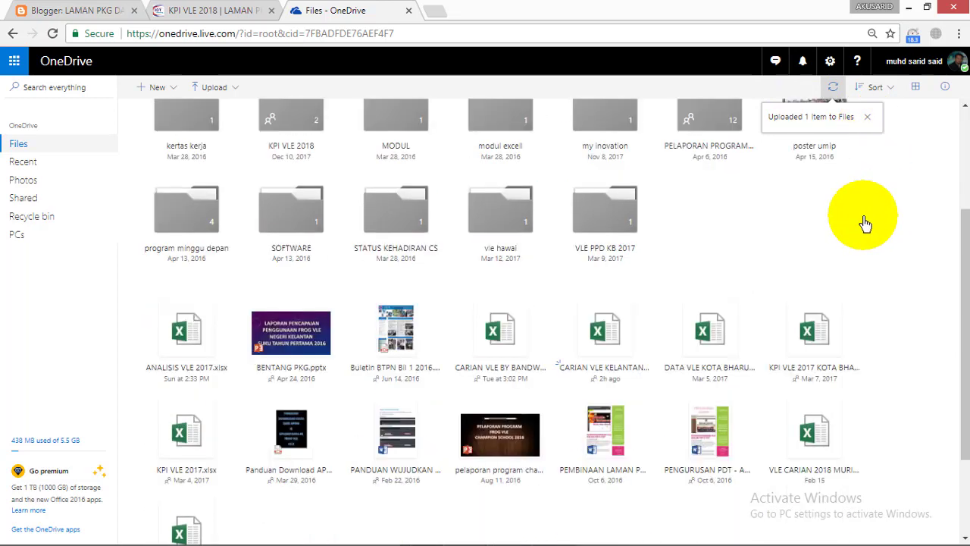
{"action": "scroll", "coordinate": [870, 379], "scroll_direction": "down", "scroll_amount": 1}
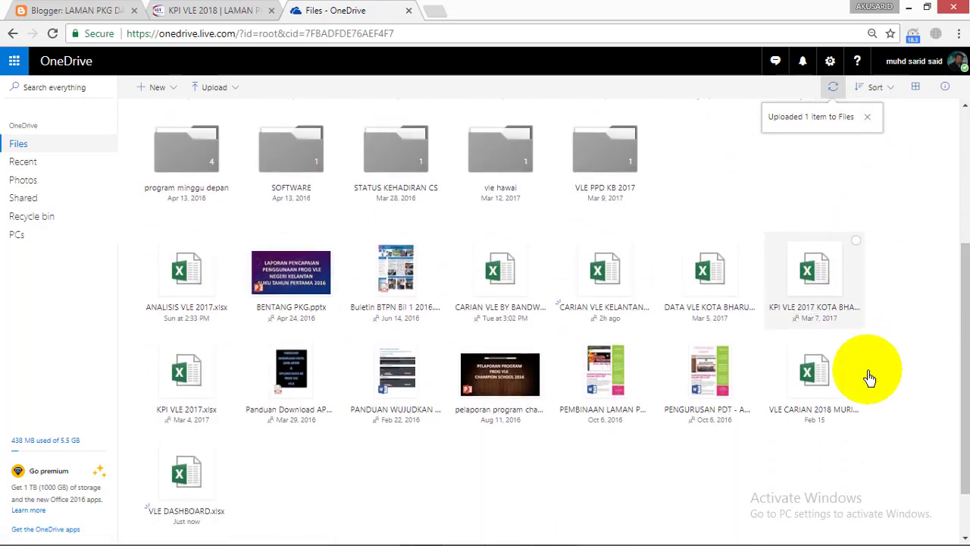
{"action": "scroll", "coordinate": [870, 379], "scroll_direction": "down", "scroll_amount": 1}
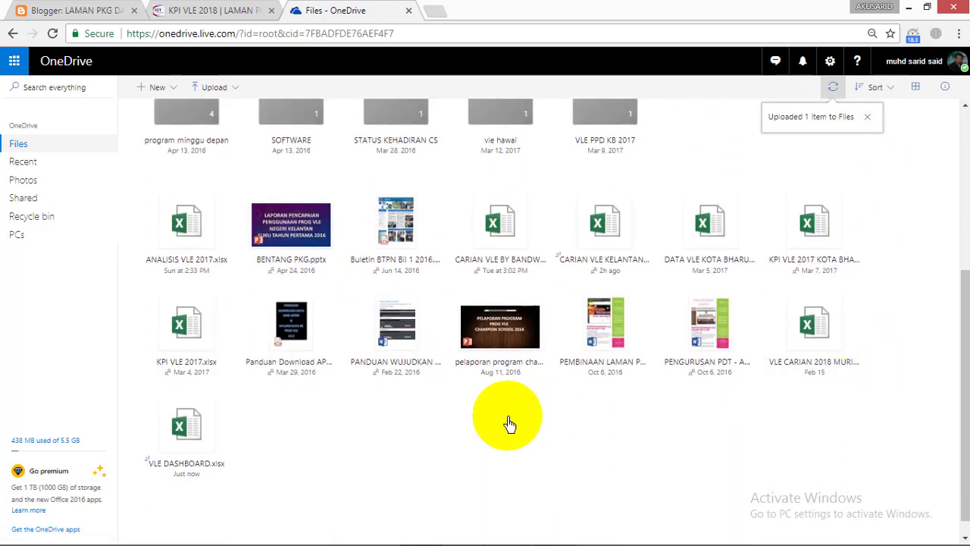
{"action": "left_click", "coordinate": [179, 443]}
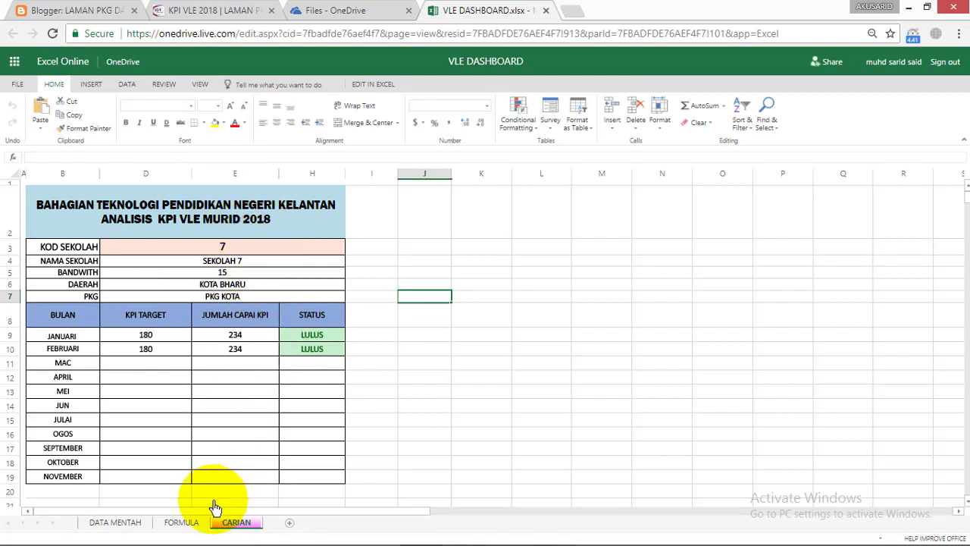
Hide the FORMULA and DATA MENTAH sheets, leaving only the CARIAN sheet.
{"action": "left_click", "coordinate": [181, 523]}
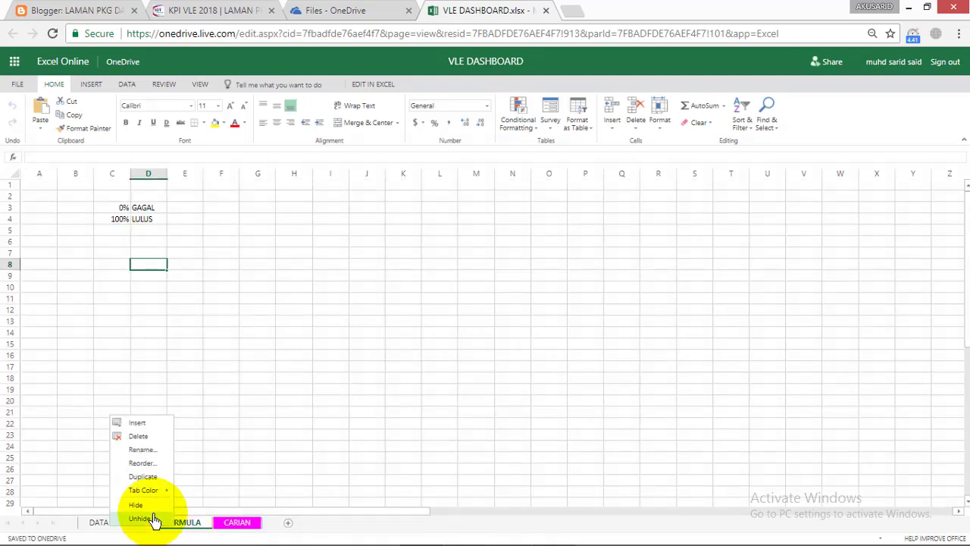
{"action": "left_click", "coordinate": [150, 508]}
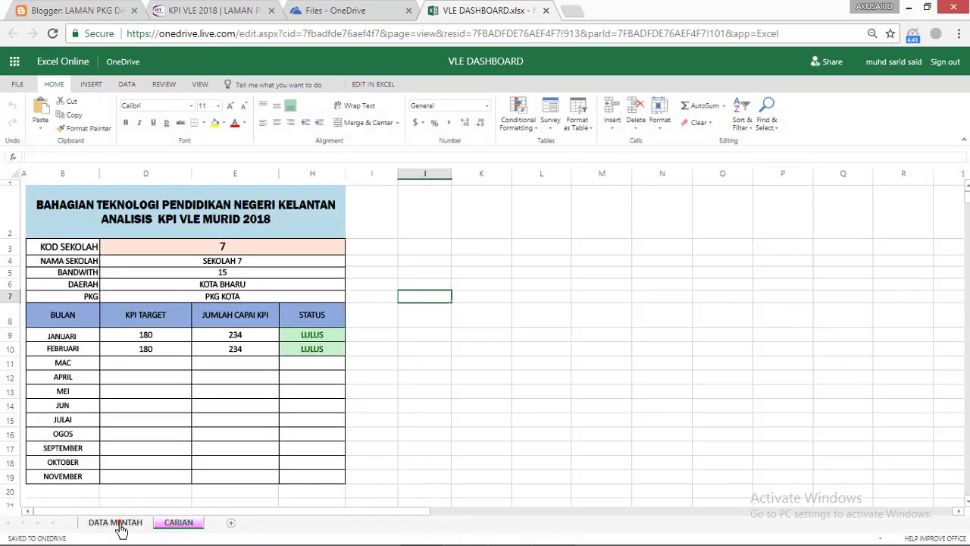
{"action": "left_click", "coordinate": [119, 525]}
{"action": "right_click", "coordinate": [122, 529]}
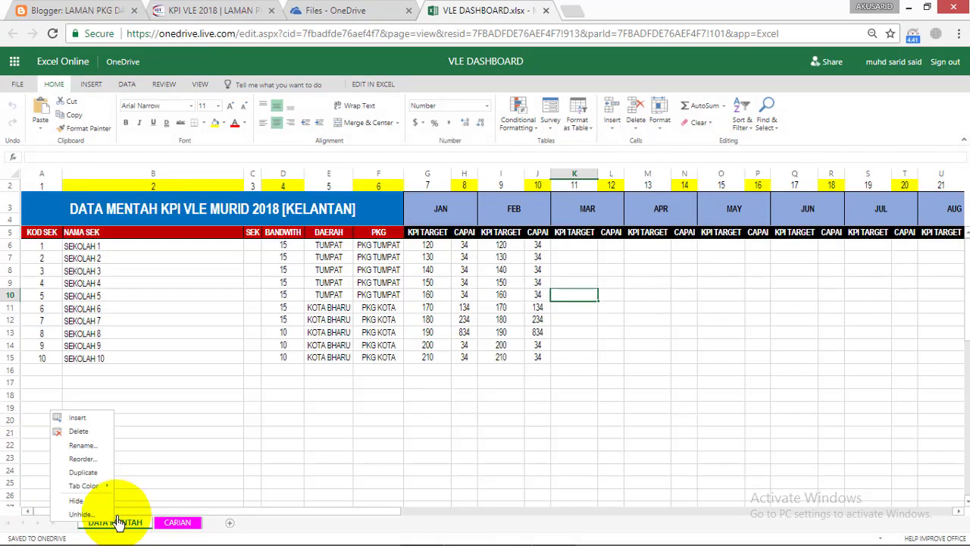
{"action": "left_click", "coordinate": [87, 500]}
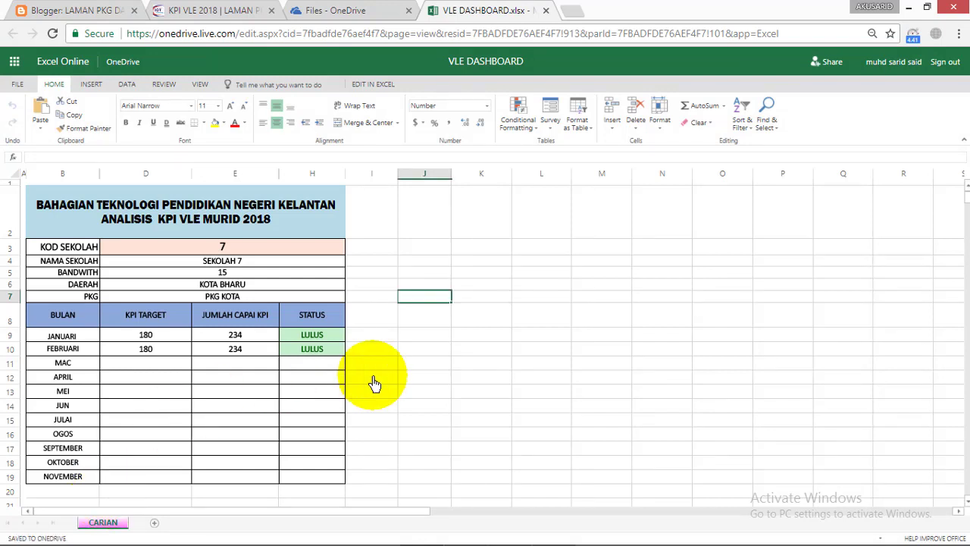
Widen columns H, E, D and B of the CARIAN search table slightly.
{"action": "left_click", "coordinate": [375, 379]}
{"action": "left_click_drag", "start_coordinate": [345, 182], "coordinate": [366, 183]}
{"action": "left_click_drag", "start_coordinate": [279, 177], "coordinate": [299, 181]}
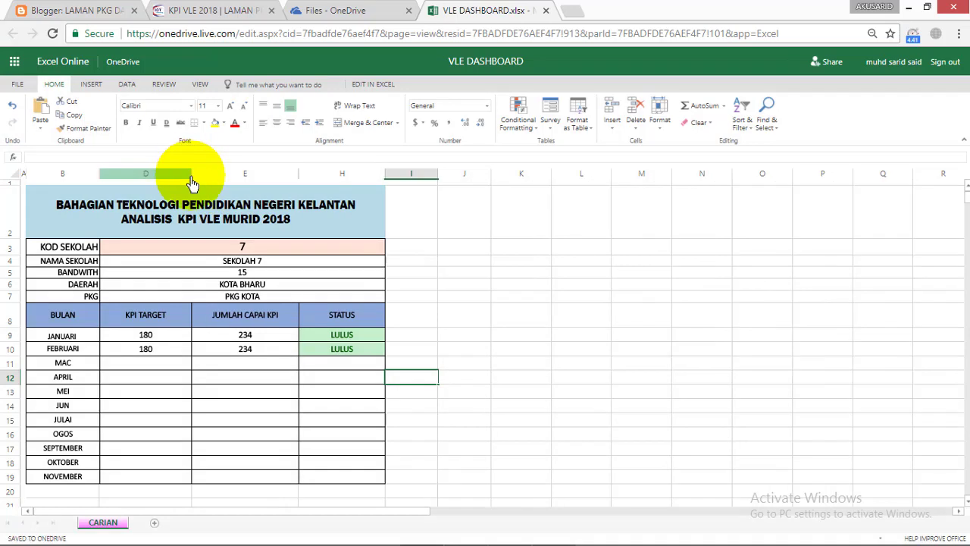
{"action": "left_click_drag", "start_coordinate": [191, 182], "coordinate": [197, 184]}
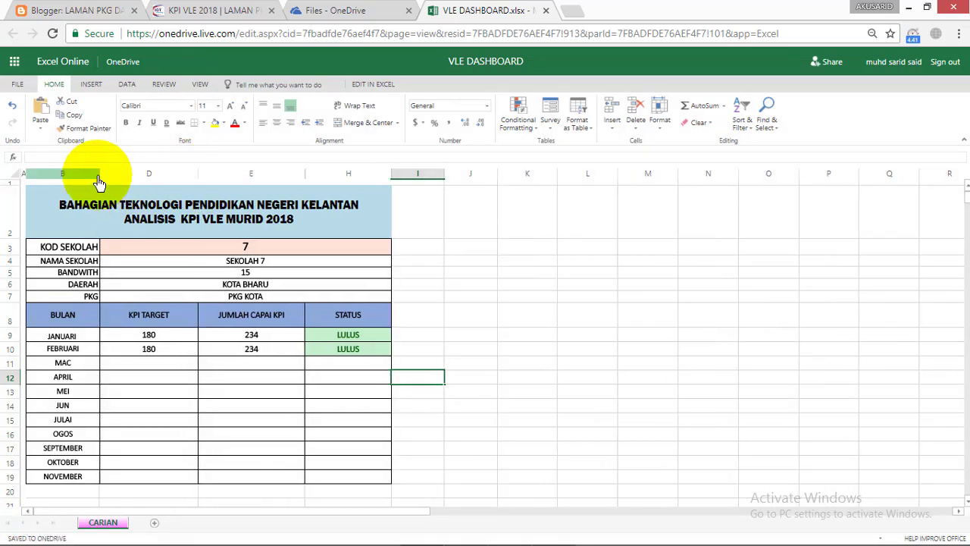
{"action": "left_click_drag", "start_coordinate": [98, 180], "coordinate": [108, 182]}
Set the font size of the table from the KOD SEKOLAH row through NOVEMBER to 16, and widen column B to fit the labels.
{"action": "left_click", "coordinate": [153, 348]}
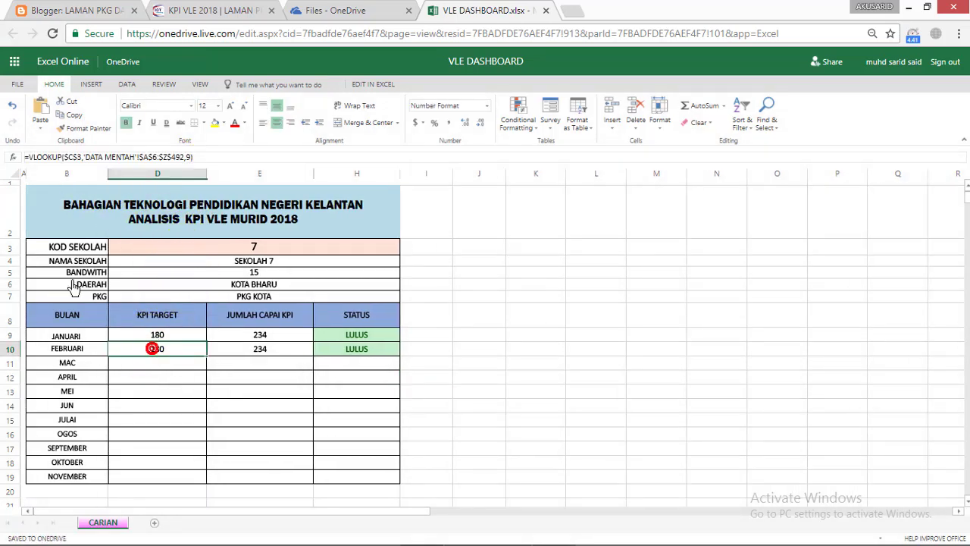
{"action": "left_click_drag", "start_coordinate": [75, 253], "coordinate": [309, 479]}
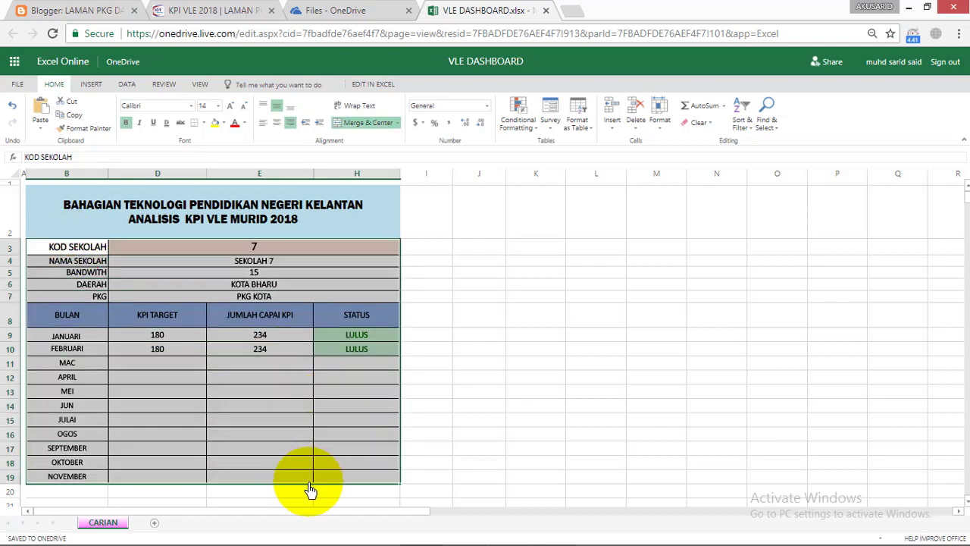
{"action": "left_click", "coordinate": [217, 105]}
{"action": "left_click", "coordinate": [209, 203]}
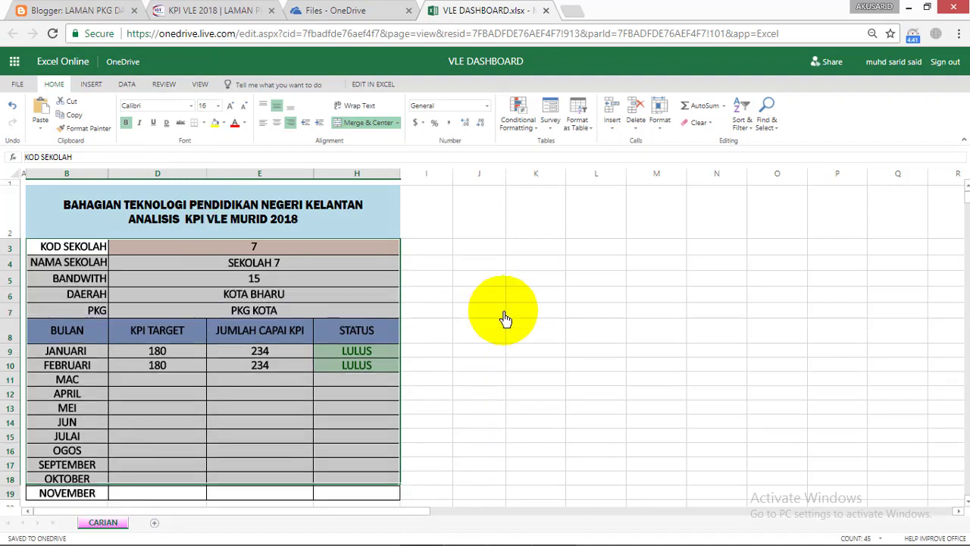
{"action": "left_click", "coordinate": [498, 311]}
{"action": "left_click_drag", "start_coordinate": [108, 182], "coordinate": [147, 190]}
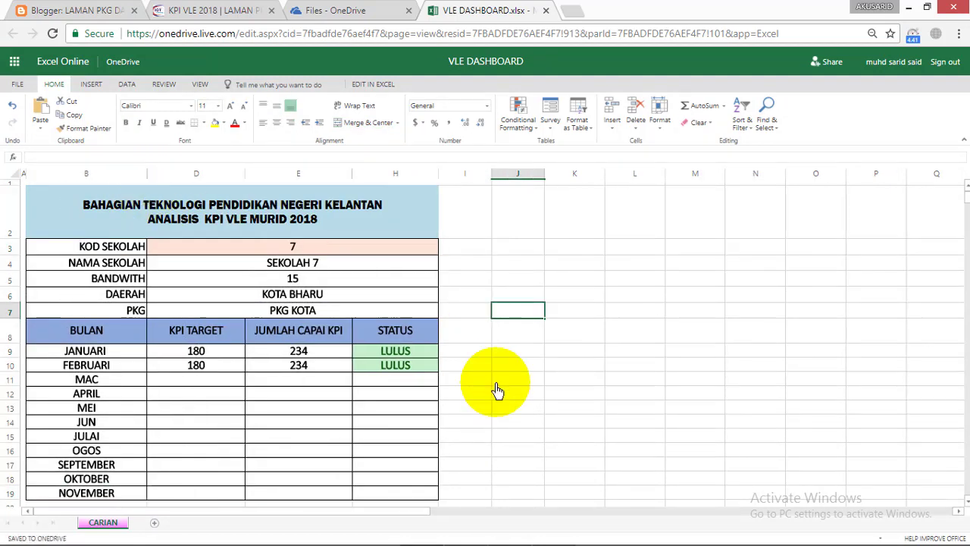
Right-align the month names from JANUARI to NOVEMBER in column B of the search table.
{"action": "left_click", "coordinate": [496, 379]}
{"action": "left_click_drag", "start_coordinate": [113, 351], "coordinate": [123, 494]}
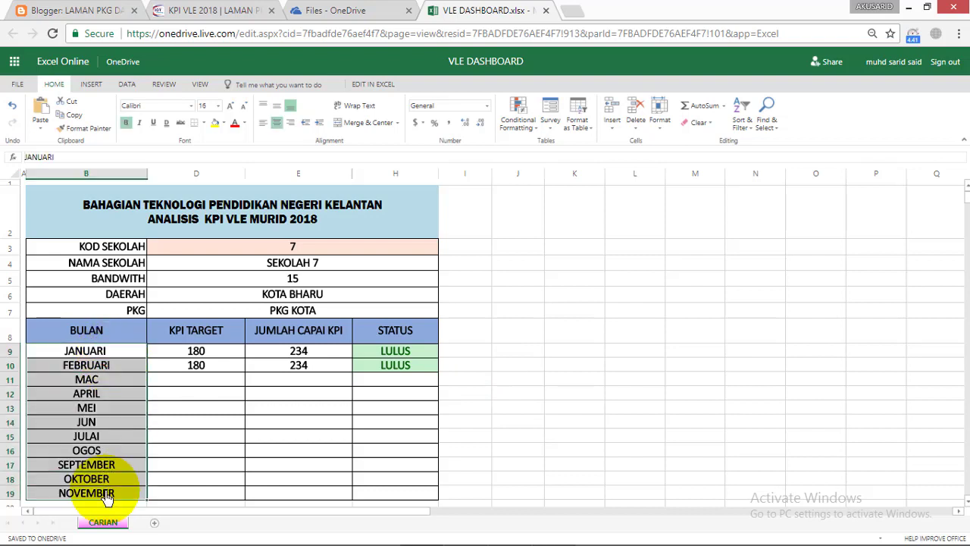
{"action": "left_click", "coordinate": [292, 124]}
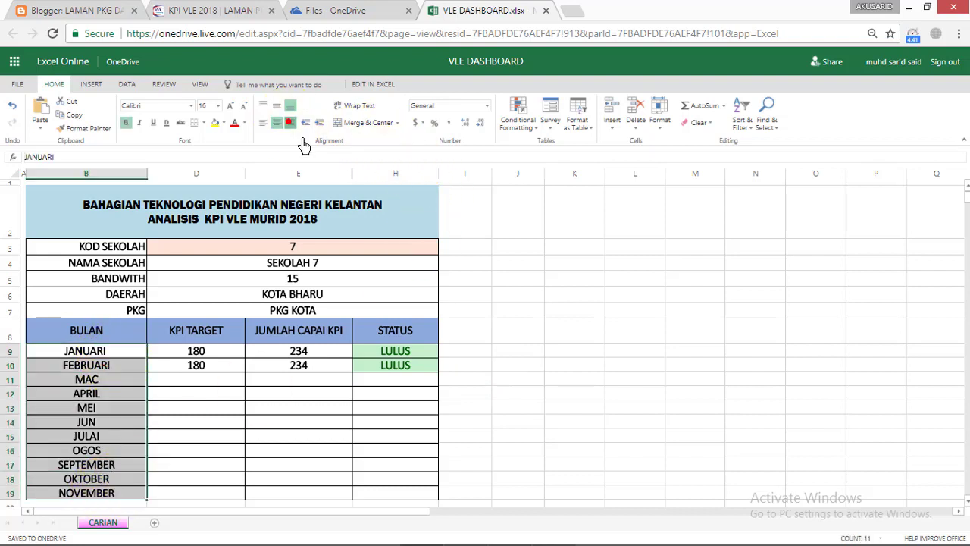
{"action": "left_click", "coordinate": [570, 297]}
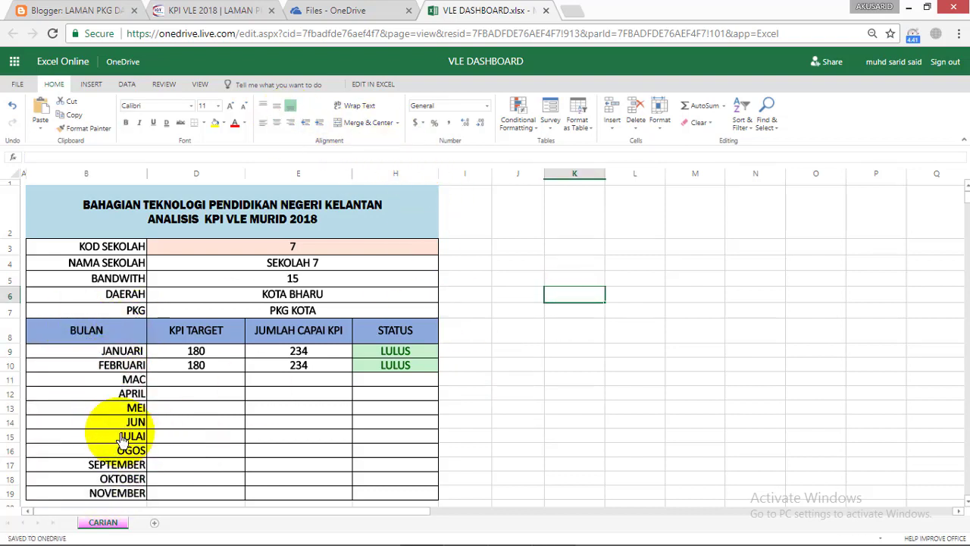
{"action": "left_click", "coordinate": [614, 294]}
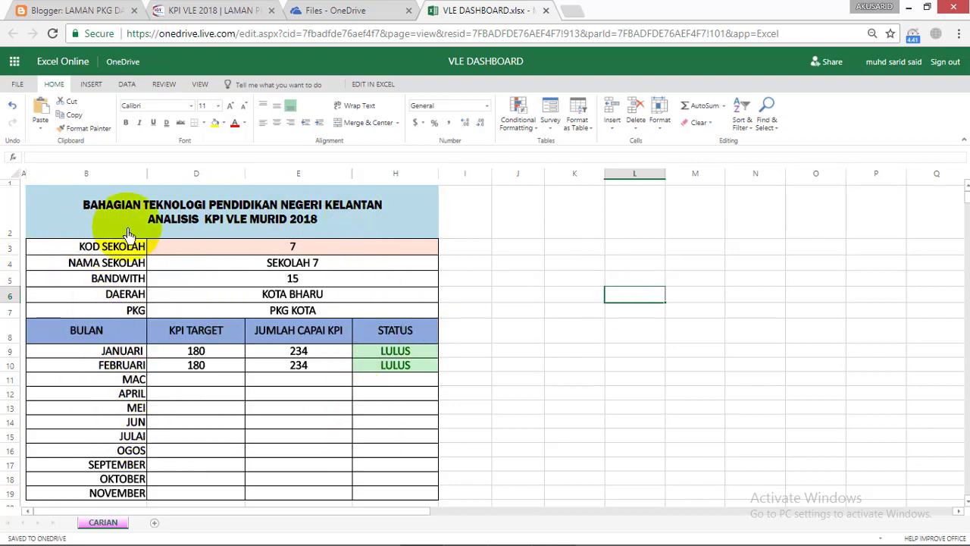
Generate the HTML code for embedding the VLE DASHBOARD workbook in a blog or webpage.
{"action": "left_click", "coordinate": [14, 84]}
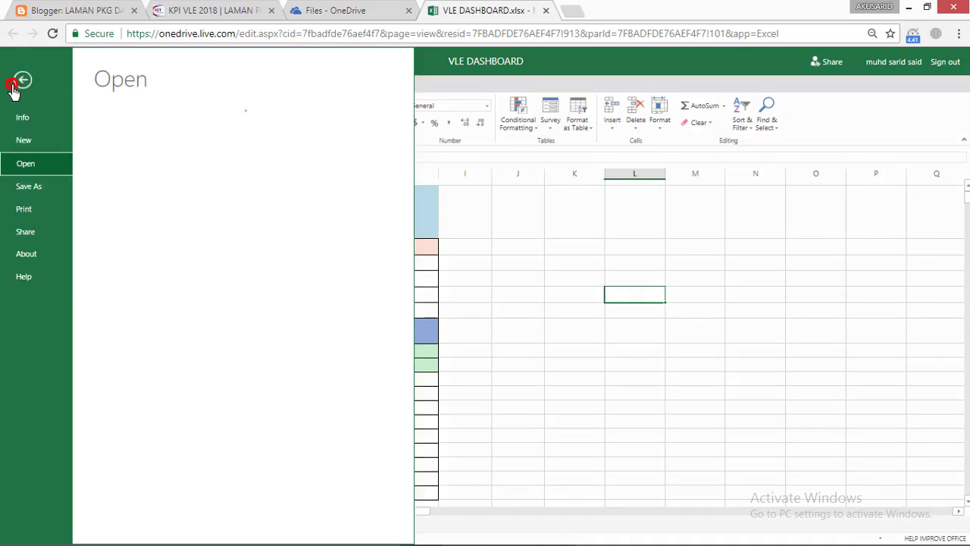
{"action": "left_click", "coordinate": [32, 237]}
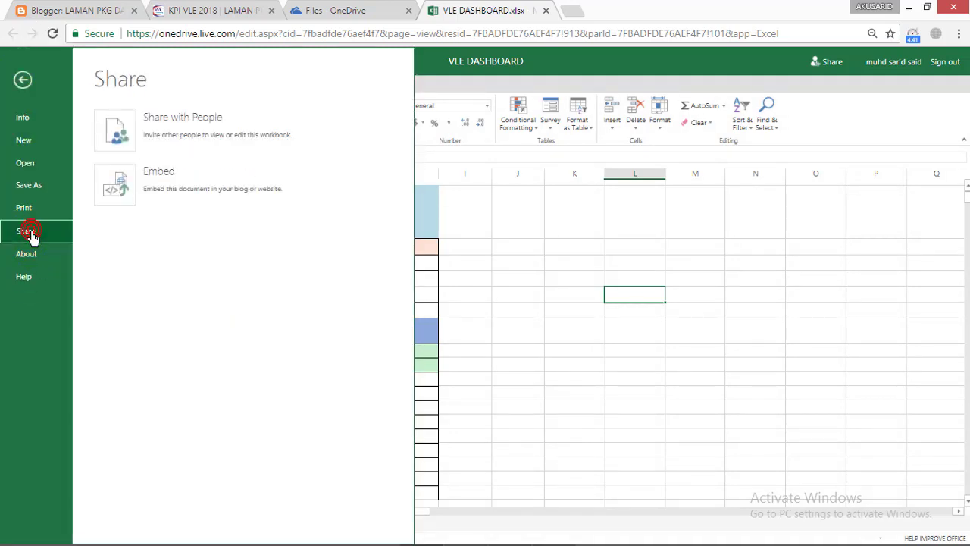
{"action": "left_click", "coordinate": [124, 195]}
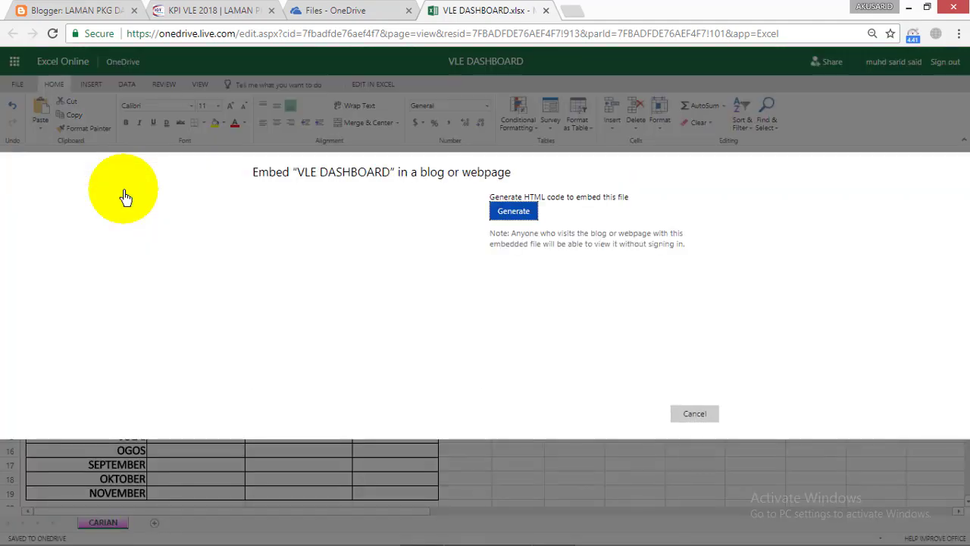
{"action": "left_click", "coordinate": [515, 213]}
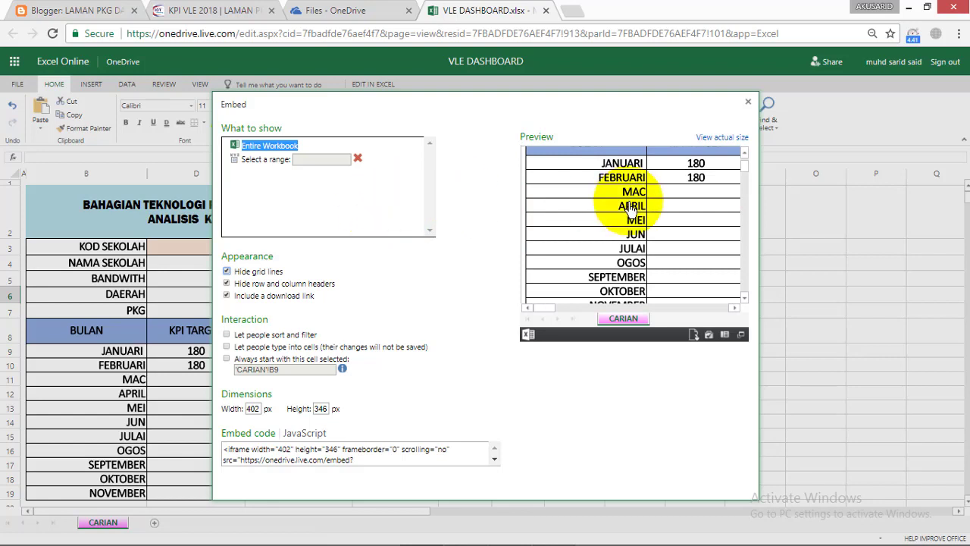
Limit the embedded view to the CARIAN range B2:H19, covering the title through the NOVEMBER row.
{"action": "left_click", "coordinate": [548, 307]}
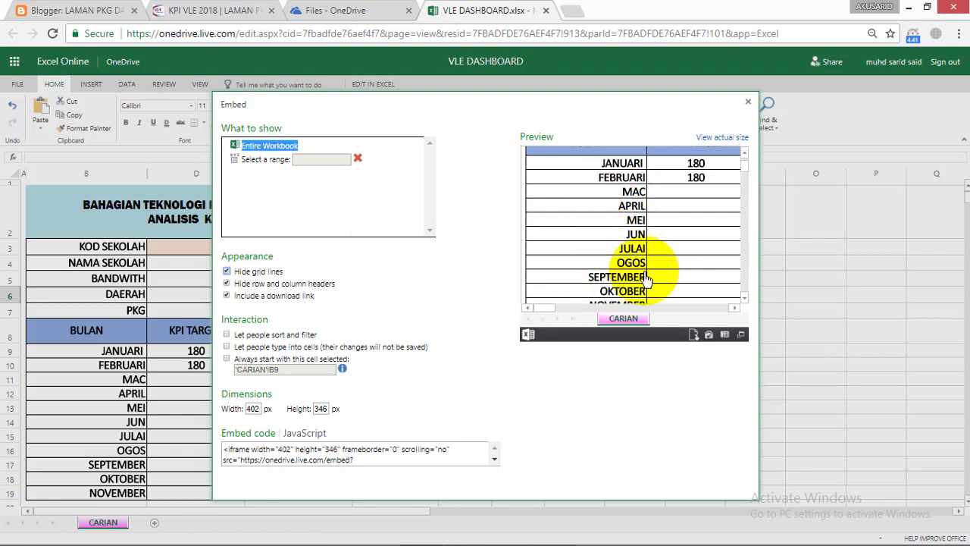
{"action": "left_click_drag", "start_coordinate": [746, 173], "coordinate": [744, 159]}
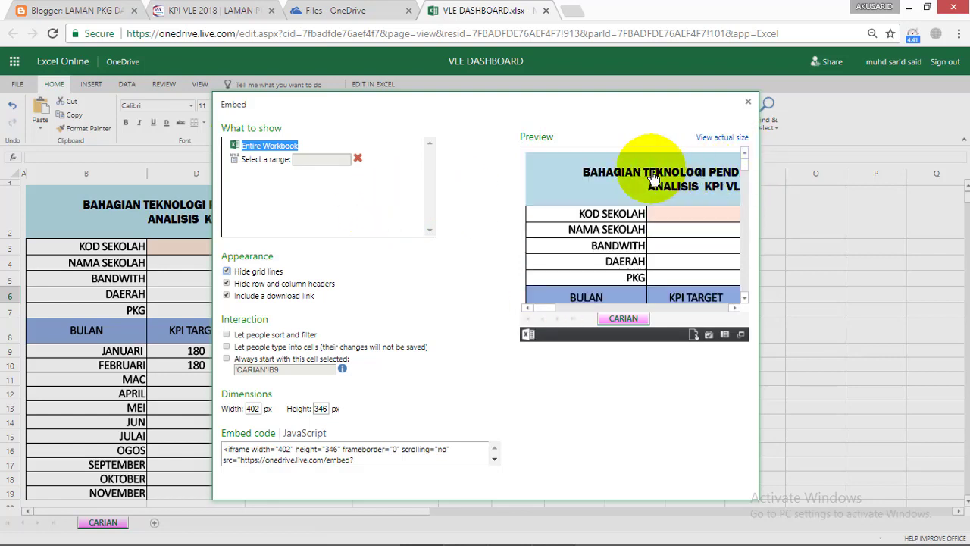
{"action": "left_click_drag", "start_coordinate": [564, 174], "coordinate": [626, 318]}
{"action": "scroll", "coordinate": [623, 318], "scroll_direction": "down", "scroll_amount": 3}
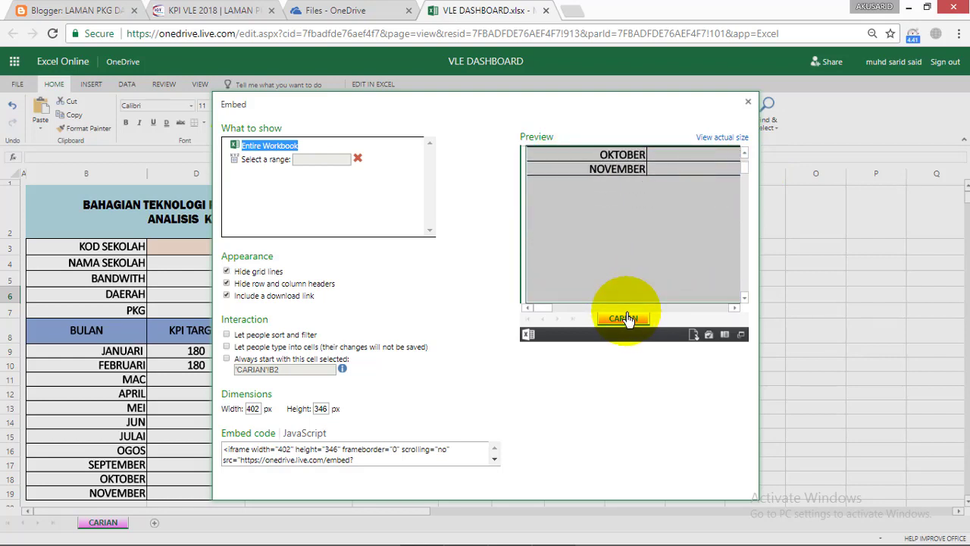
{"action": "scroll", "coordinate": [612, 151], "scroll_direction": "up", "scroll_amount": 3}
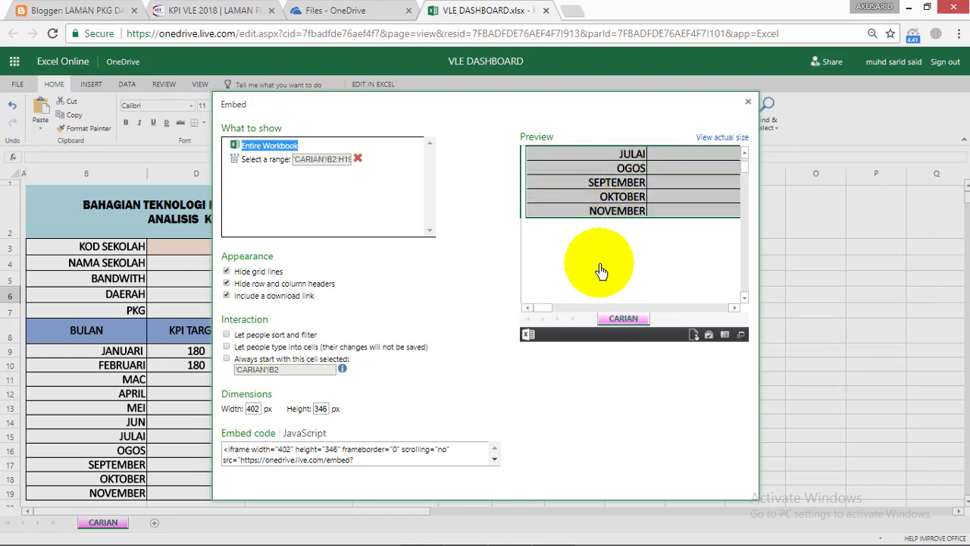
{"action": "left_click_drag", "start_coordinate": [549, 308], "coordinate": [569, 310]}
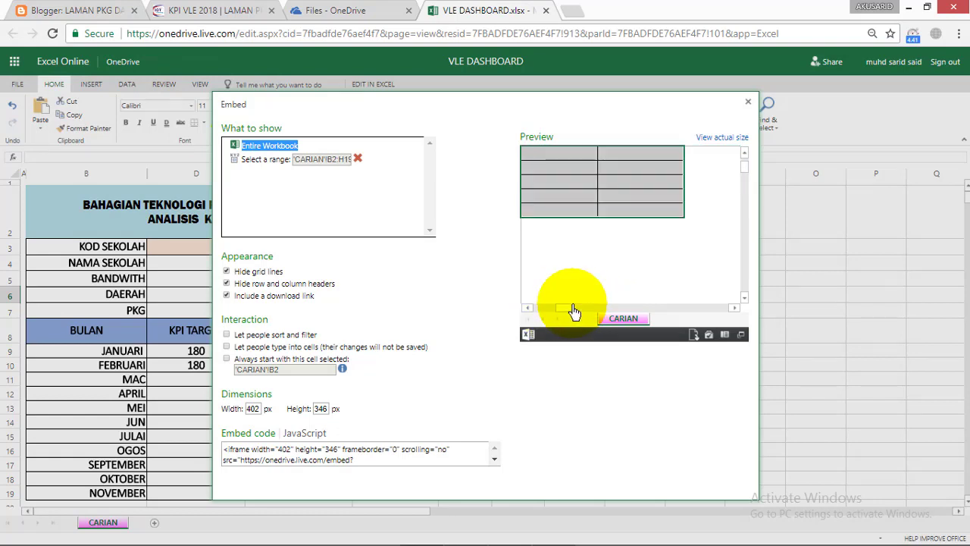
{"action": "left_click", "coordinate": [743, 169]}
{"action": "left_click", "coordinate": [746, 170]}
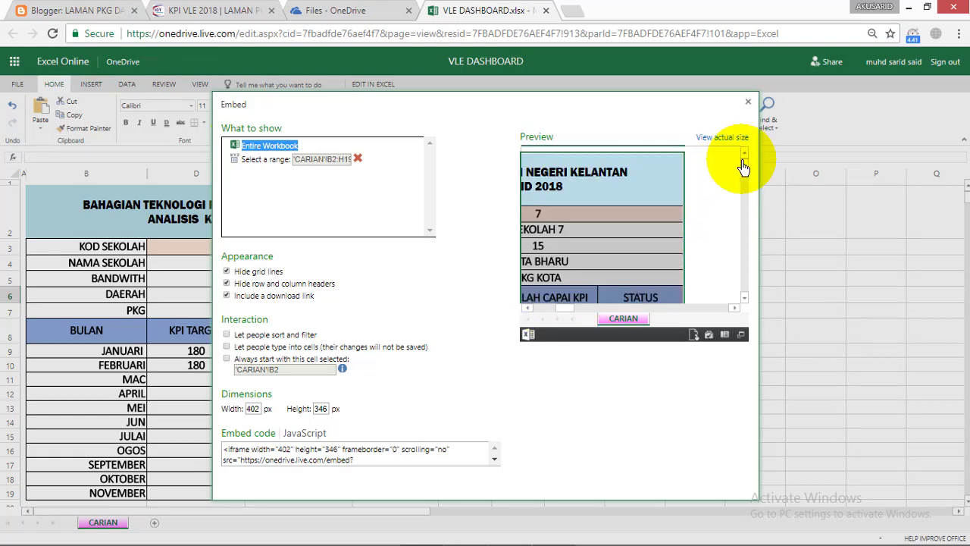
{"action": "left_click", "coordinate": [253, 162]}
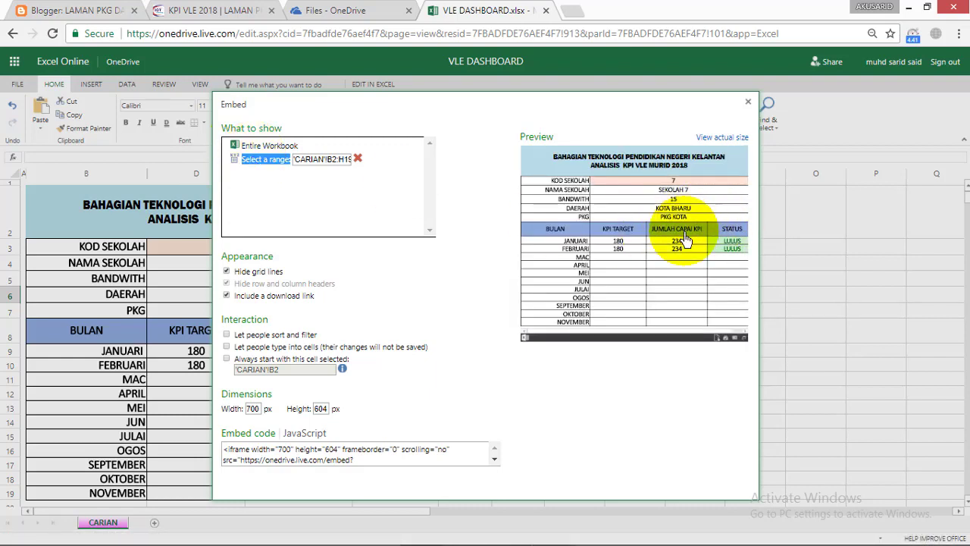
Set the embed to show grid lines, omit the download link and let people type into cells.
{"action": "left_click", "coordinate": [226, 272]}
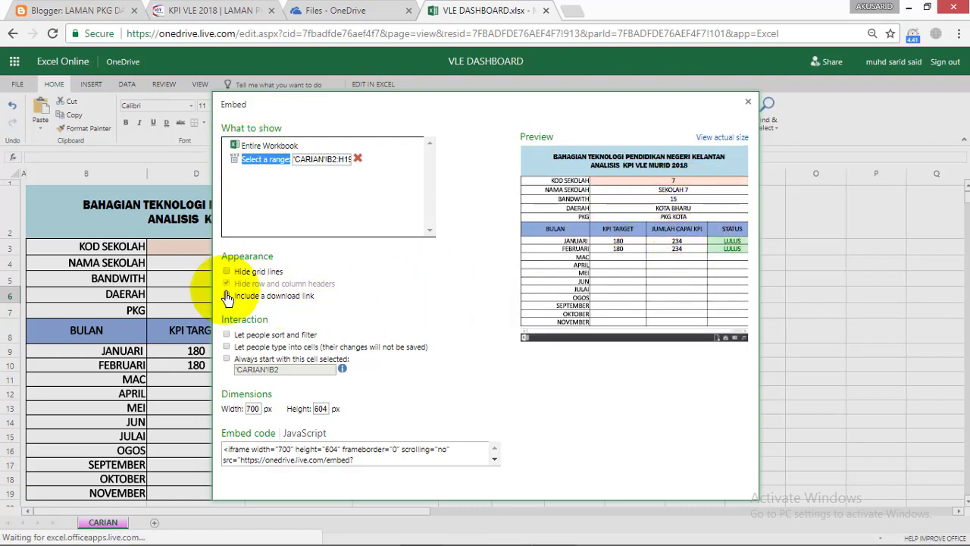
{"action": "left_click", "coordinate": [227, 298]}
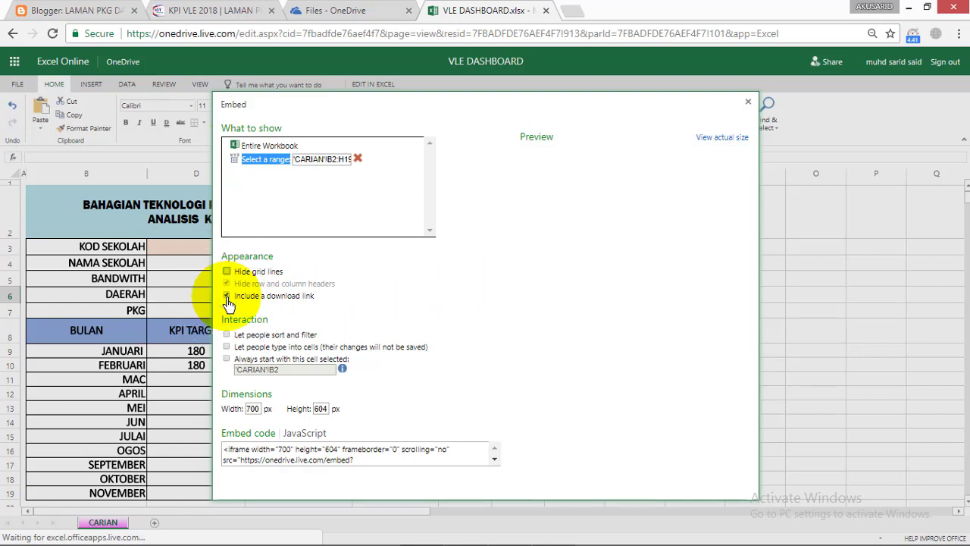
{"action": "left_click", "coordinate": [227, 297]}
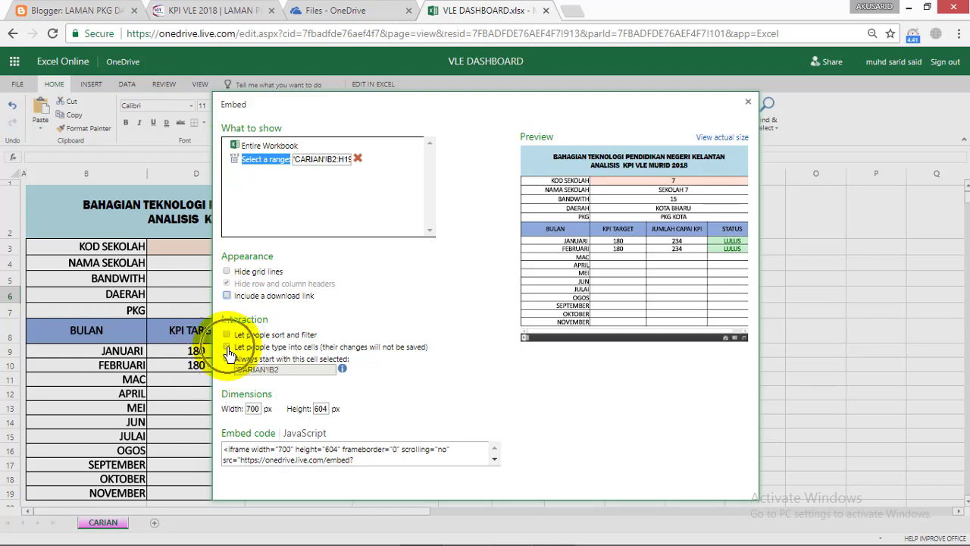
{"action": "left_click", "coordinate": [227, 347]}
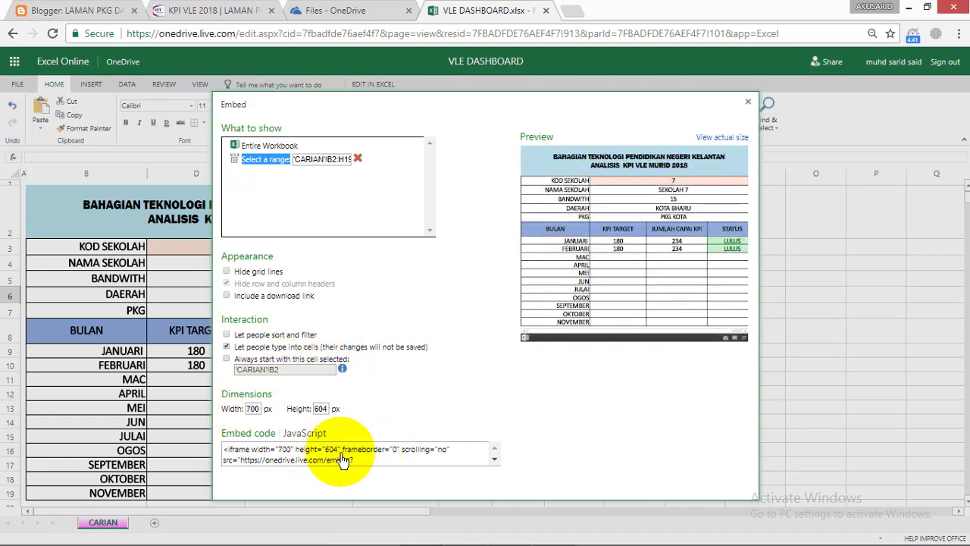
Copy the complete iframe embed code for the CARIAN range.
{"action": "left_click", "coordinate": [303, 459]}
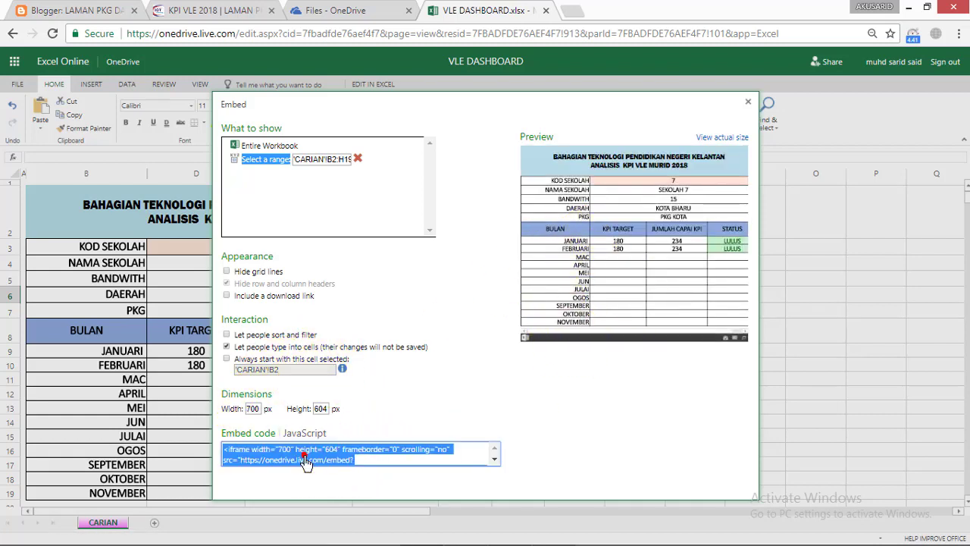
{"action": "right_click", "coordinate": [304, 455]}
{"action": "left_click", "coordinate": [331, 466]}
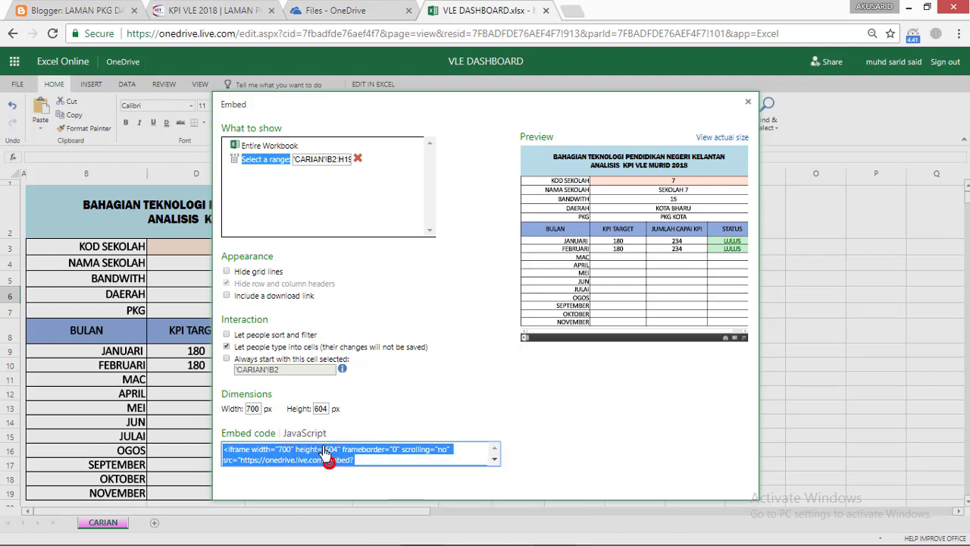
Switch to Blogger, create a new post and paste the embed code into its HTML source.
{"action": "left_click", "coordinate": [205, 10]}
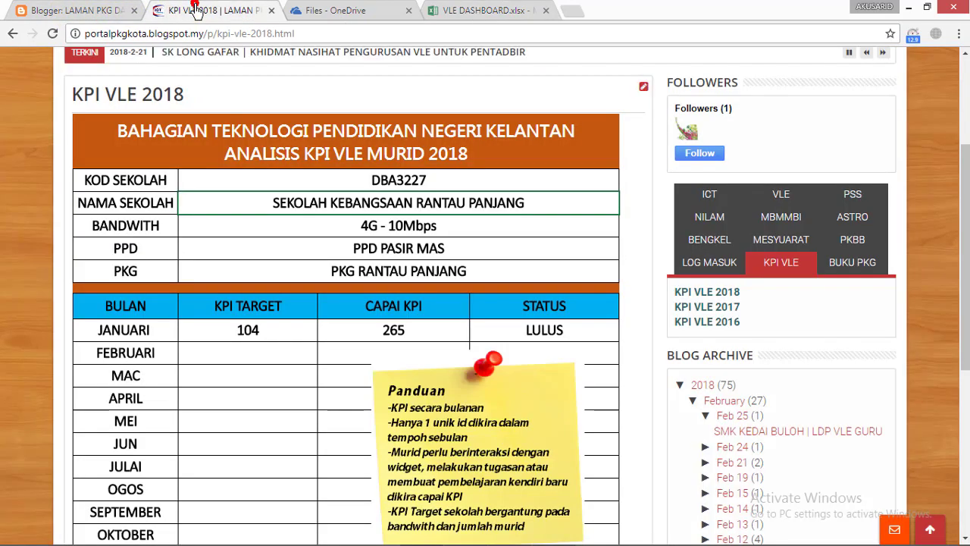
{"action": "left_click", "coordinate": [76, 14]}
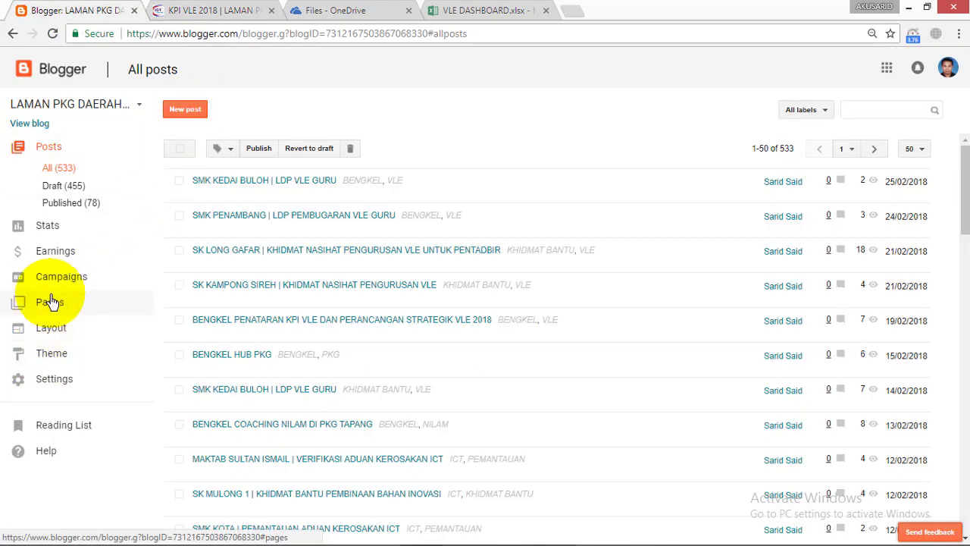
{"action": "left_click", "coordinate": [185, 112]}
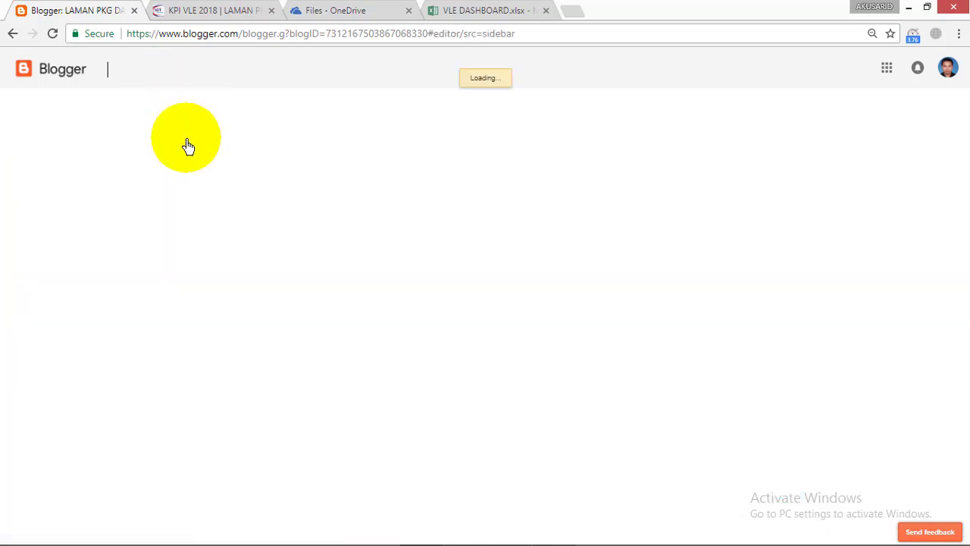
{"action": "left_click", "coordinate": [80, 133]}
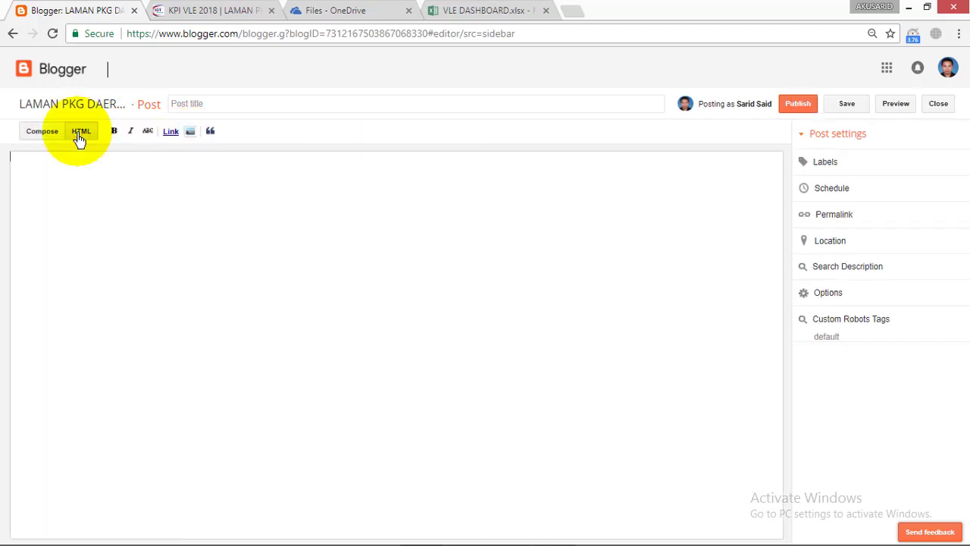
{"action": "right_click", "coordinate": [54, 191]}
{"action": "left_click", "coordinate": [91, 273]}
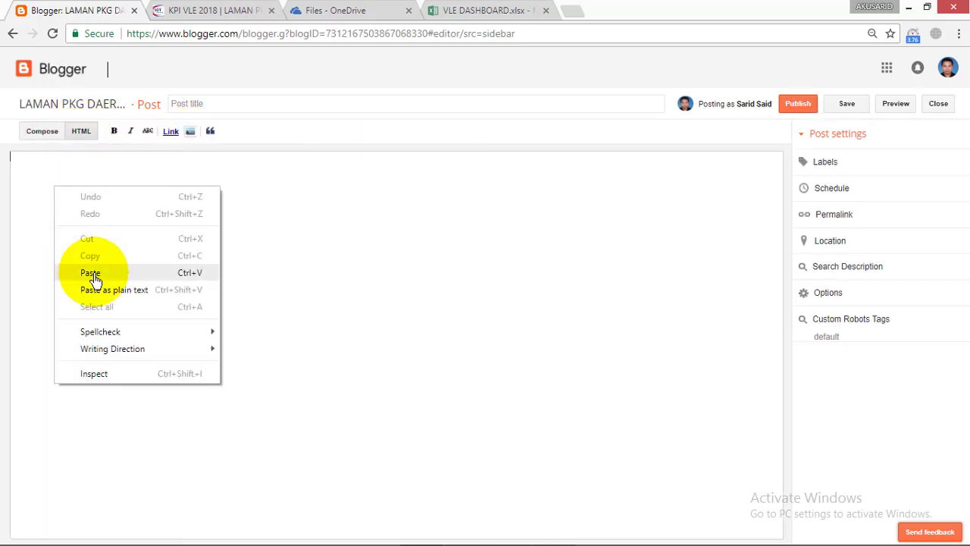
Set the iframe width to 800 and title the post CARIAN VLE SEKOLAH 2018.
{"action": "left_click", "coordinate": [83, 157]}
{"action": "key", "text": "BackSpace"}
{"action": "type", "text": "8"}
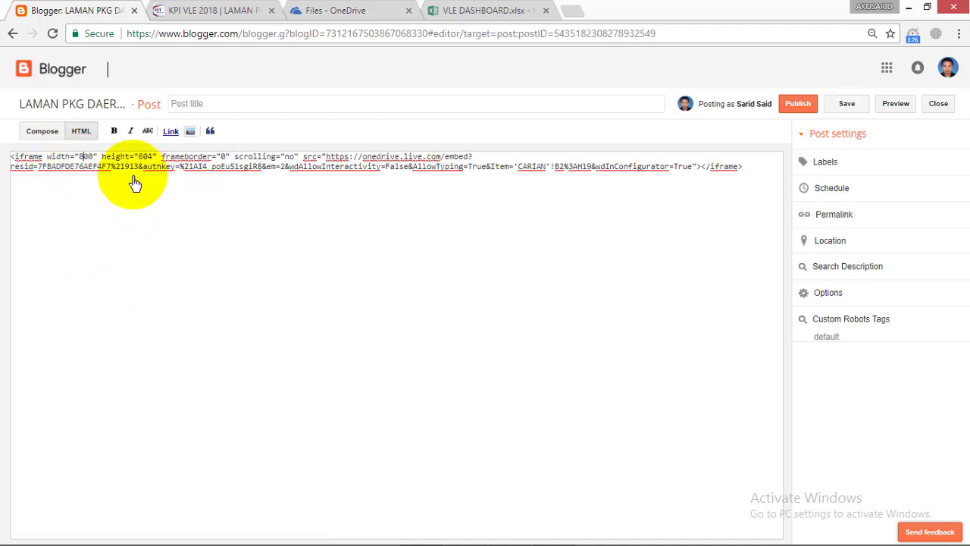
{"action": "left_click", "coordinate": [215, 106]}
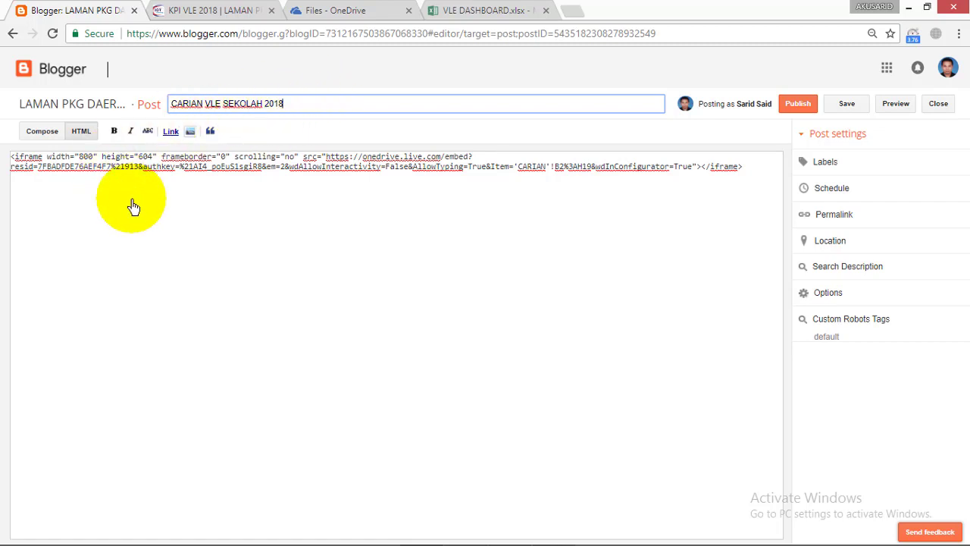
Check the embedded table in the Compose view and publish the post.
{"action": "left_click", "coordinate": [43, 133]}
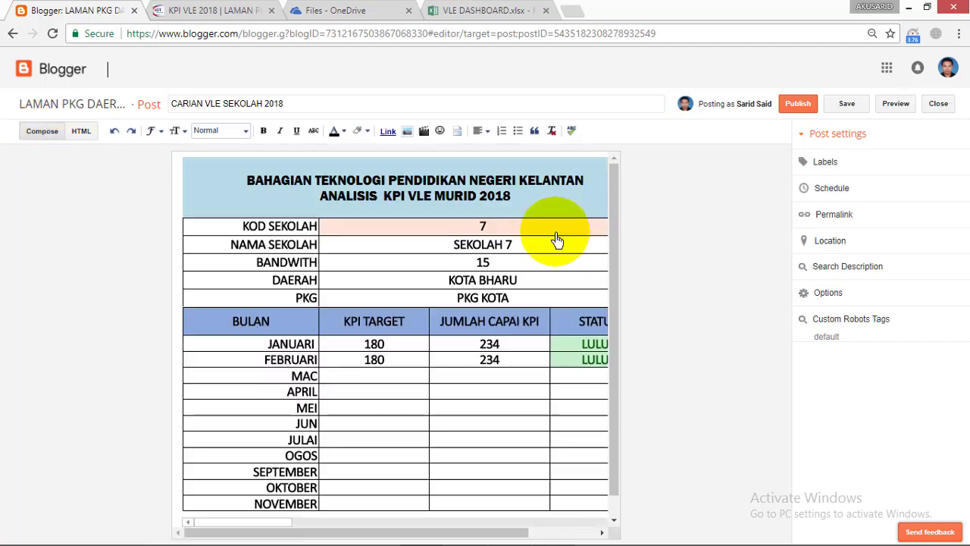
{"action": "scroll", "coordinate": [599, 303], "scroll_direction": "down", "scroll_amount": 1}
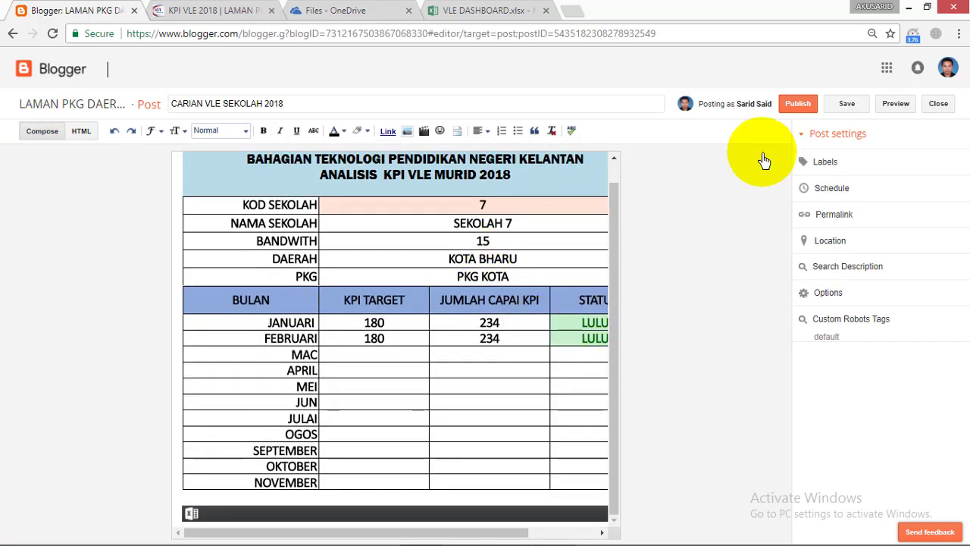
{"action": "left_click", "coordinate": [796, 103]}
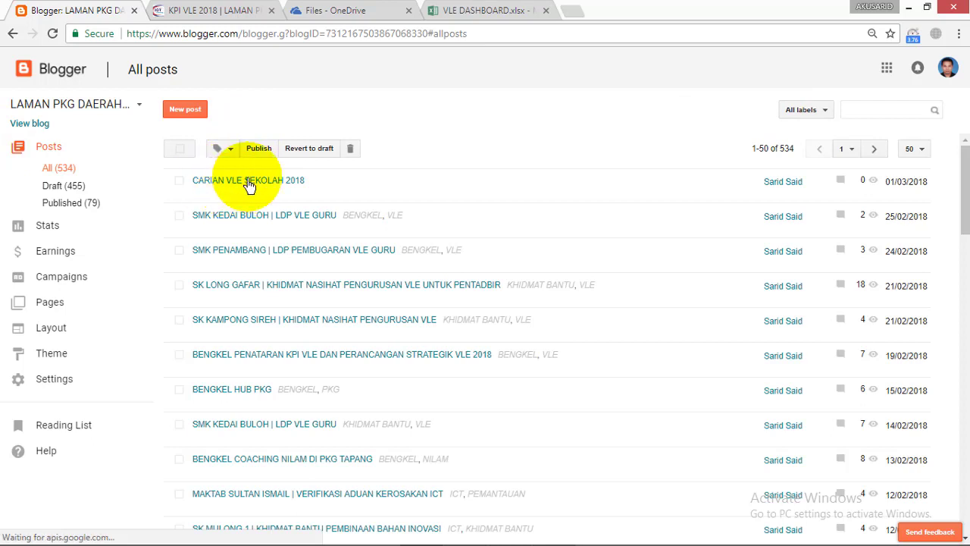
View the published CARIAN VLE SEKOLAH 2018 post on the blog and examine its embedded KPI table.
{"action": "mouse_move", "coordinate": [225, 199]}
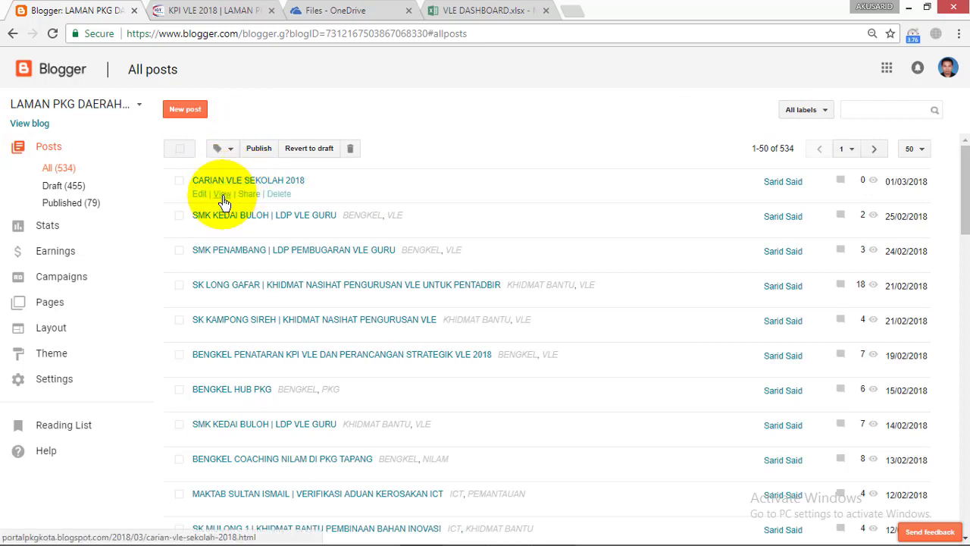
{"action": "left_click", "coordinate": [224, 200]}
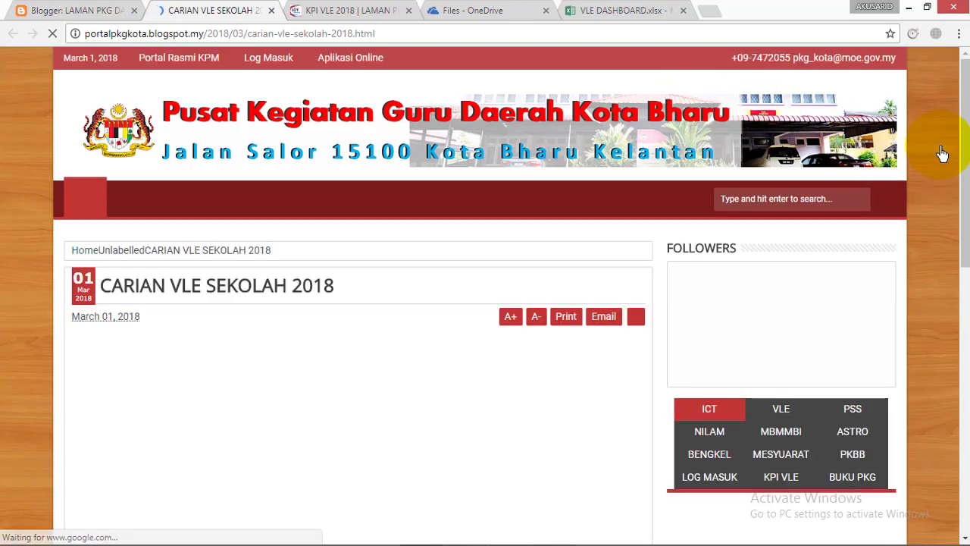
{"action": "scroll", "coordinate": [944, 155], "scroll_direction": "down", "scroll_amount": 1}
{"action": "scroll", "coordinate": [943, 156], "scroll_direction": "down", "scroll_amount": 2}
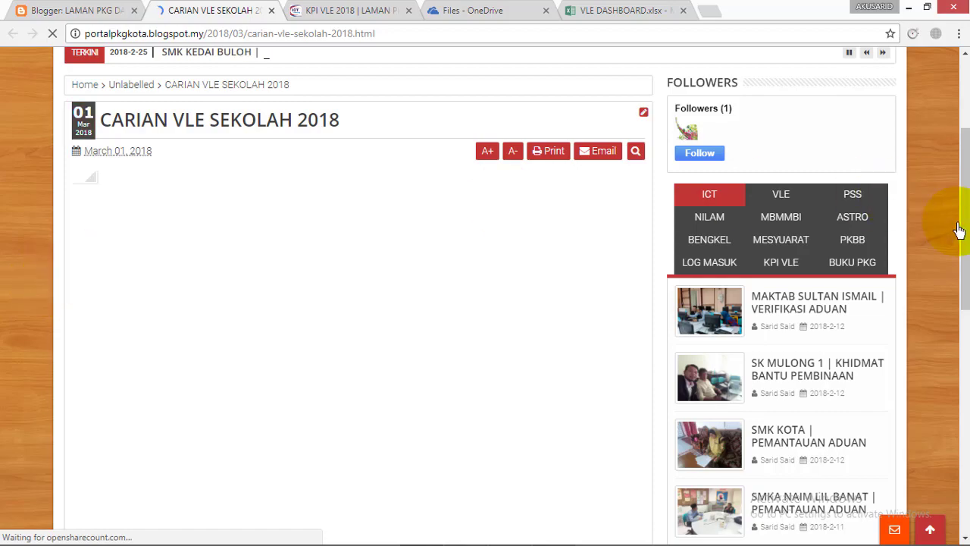
{"action": "scroll", "coordinate": [958, 230], "scroll_direction": "down", "scroll_amount": 5}
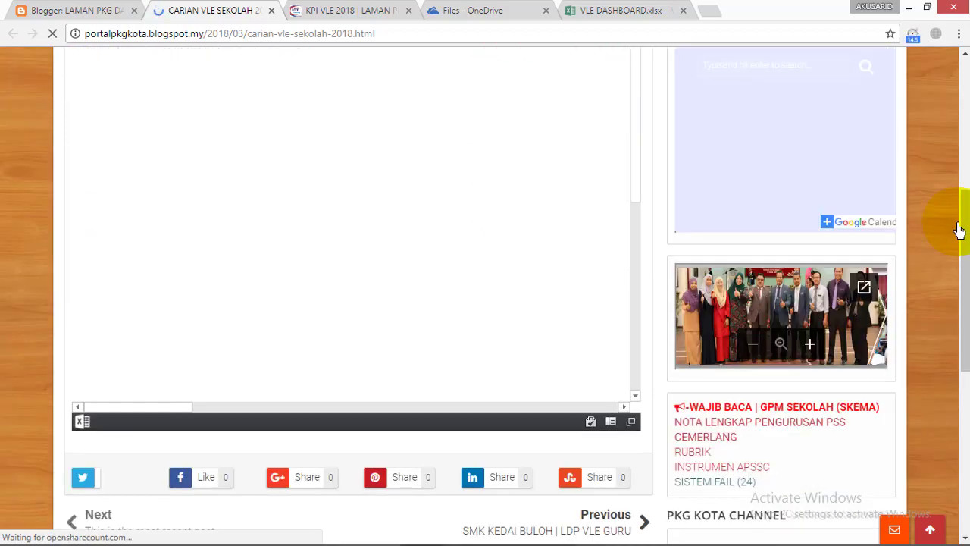
{"action": "scroll", "coordinate": [961, 228], "scroll_direction": "up", "scroll_amount": 3}
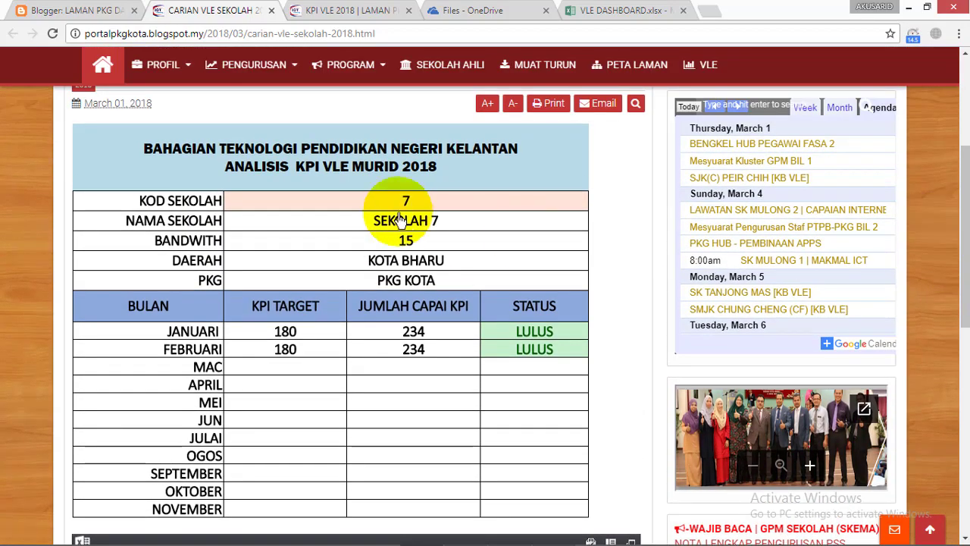
Test the embedded search table by looking up KOD SEKOLAH 1.
{"action": "left_click", "coordinate": [407, 205]}
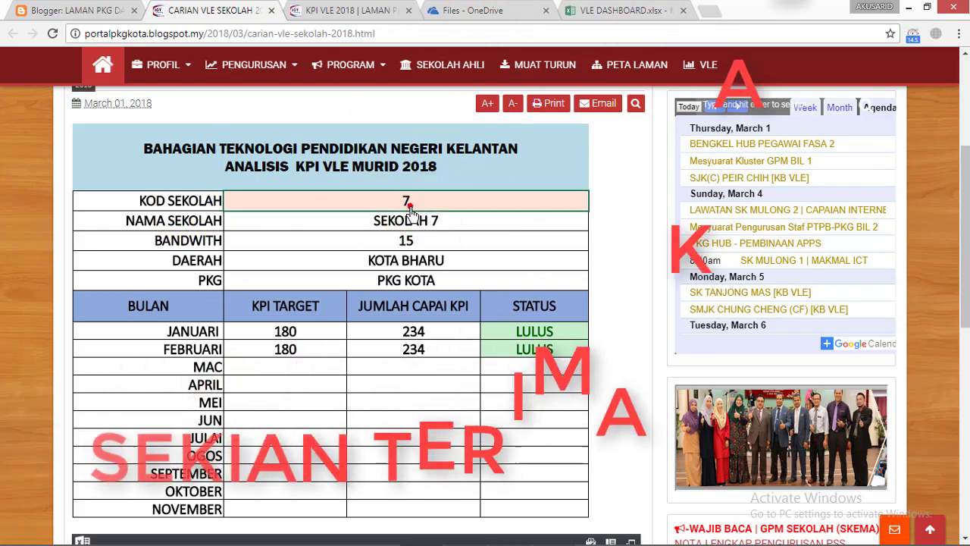
{"action": "type", "text": "1"}
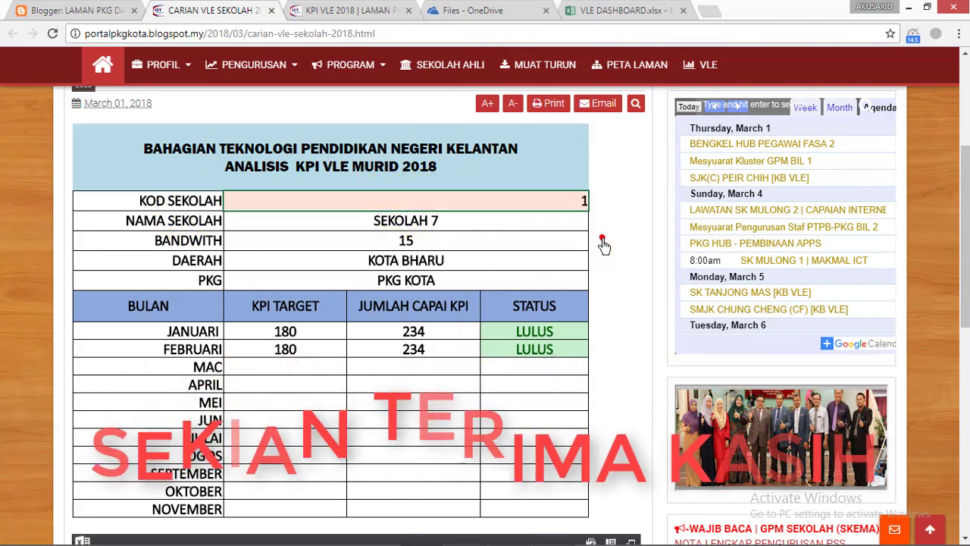
{"action": "left_click", "coordinate": [603, 244]}
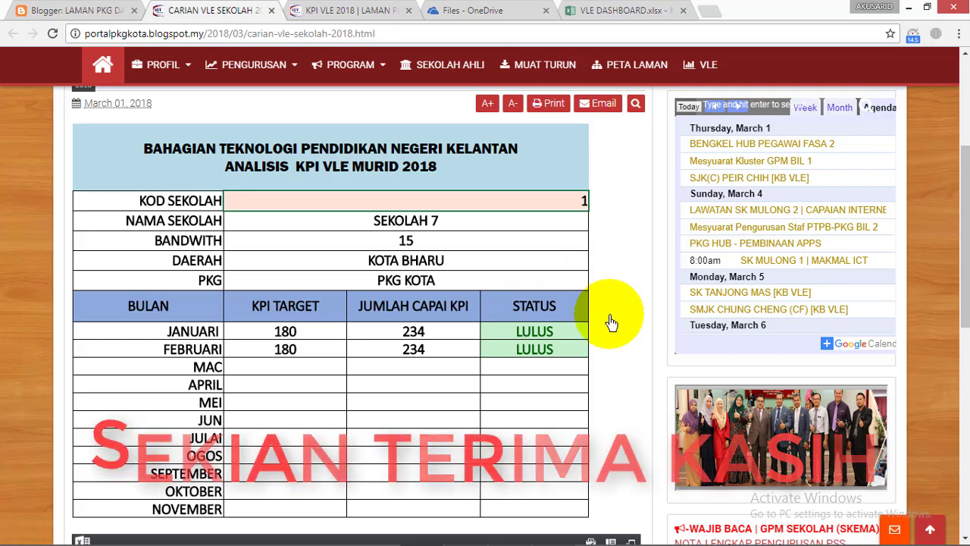
{"action": "left_click", "coordinate": [394, 231]}
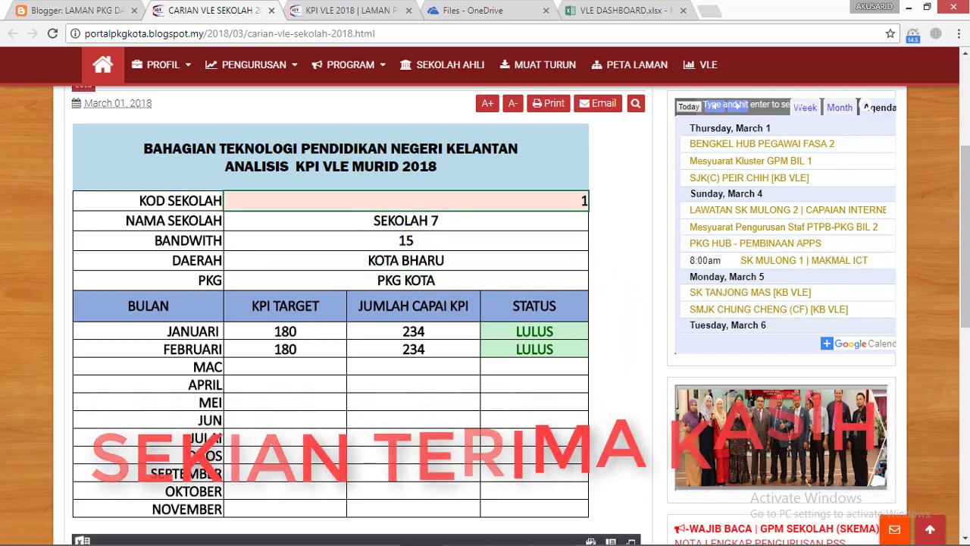
{"action": "type", "text": "1"}
{"action": "key", "text": "Return"}
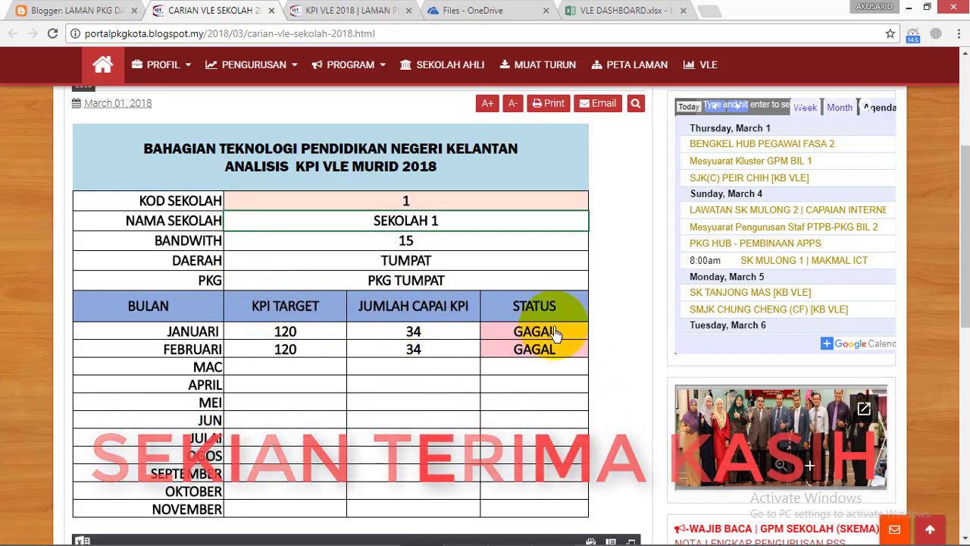
Look up KOD SEKOLAH 7 in the embedded table.
{"action": "left_click", "coordinate": [418, 200]}
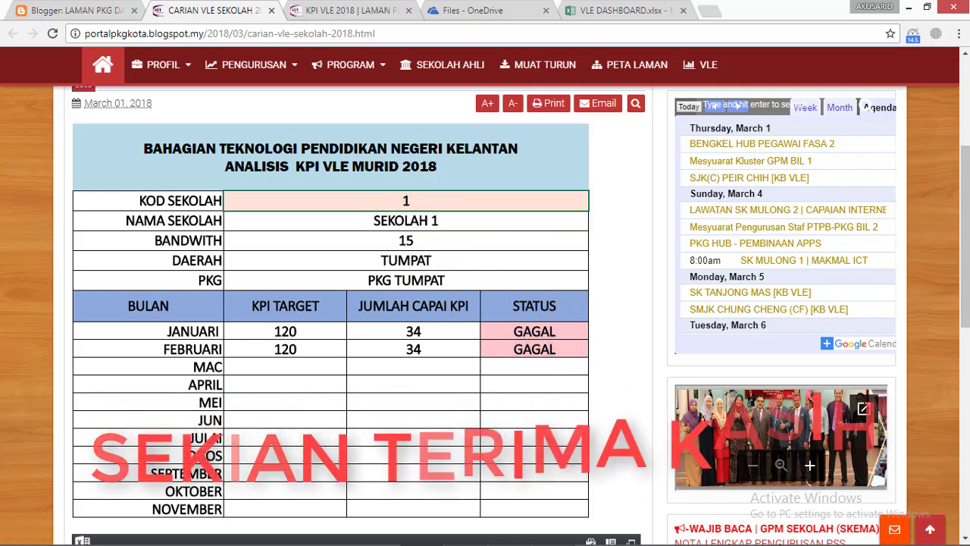
{"action": "type", "text": "7"}
{"action": "key", "text": "Return"}
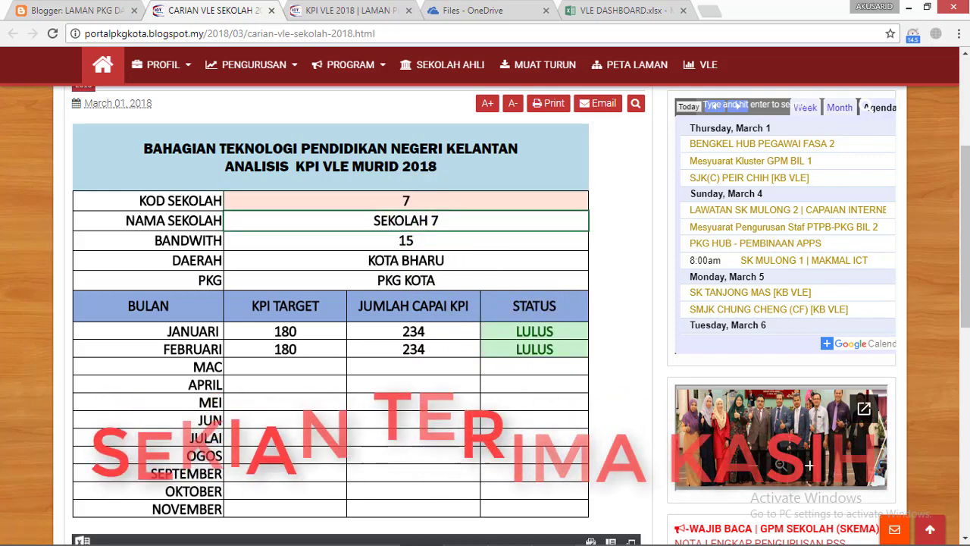